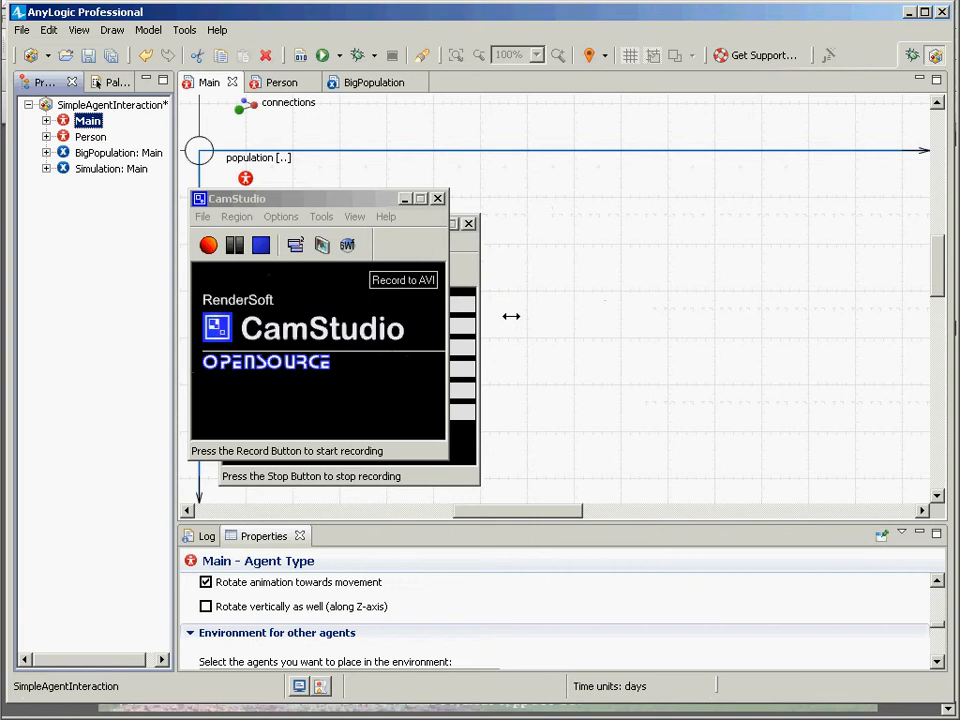
left_click(632, 259)
key("alt+Tab")
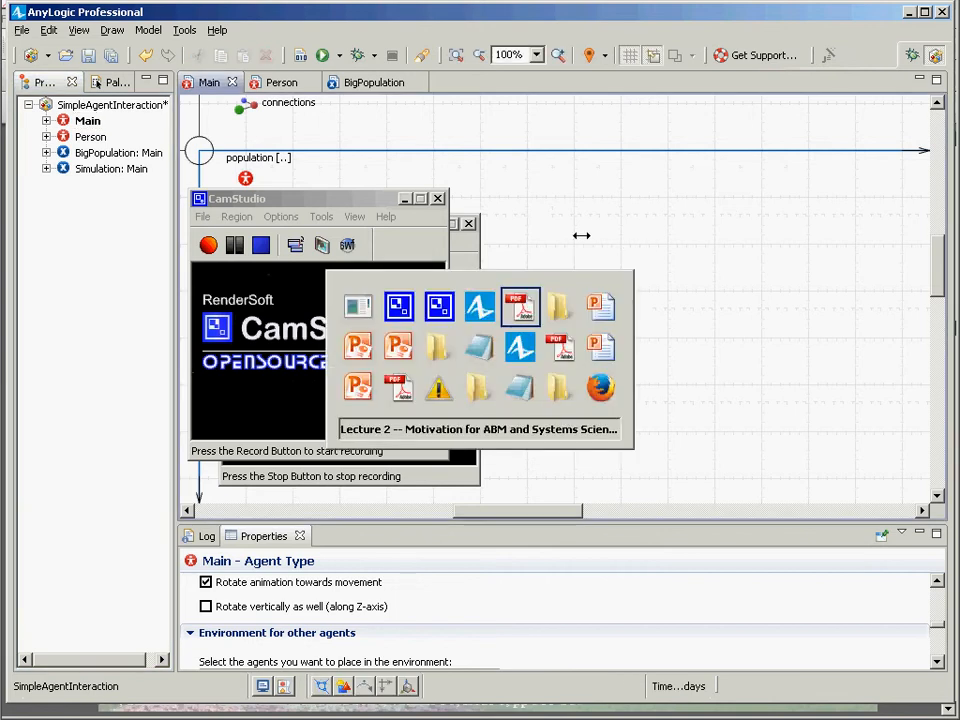
key("alt+Tab")
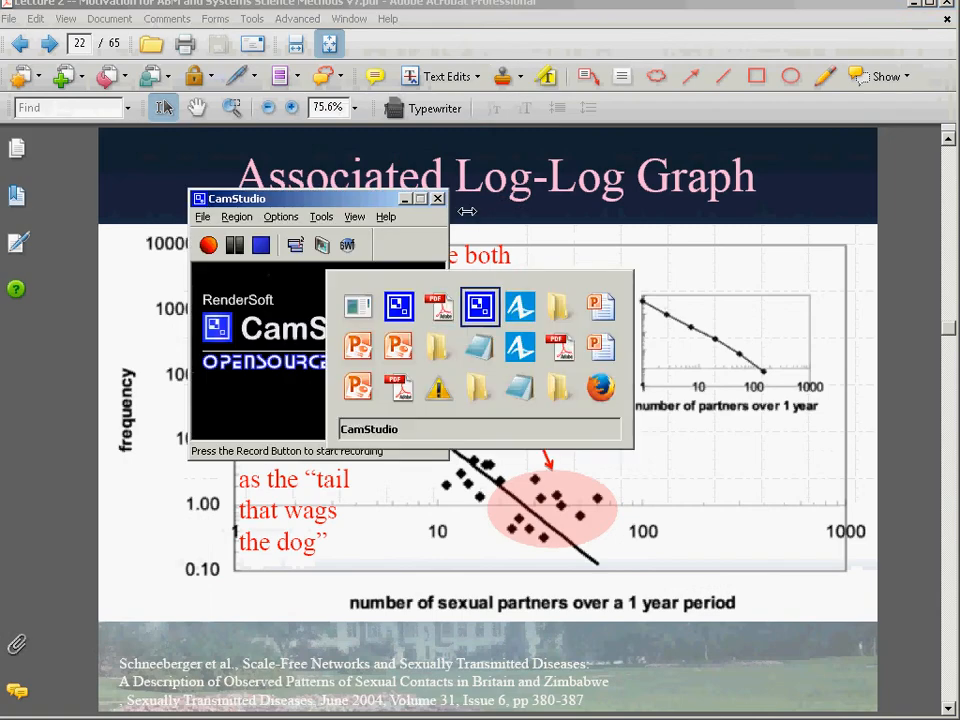
key("alt+Tab")
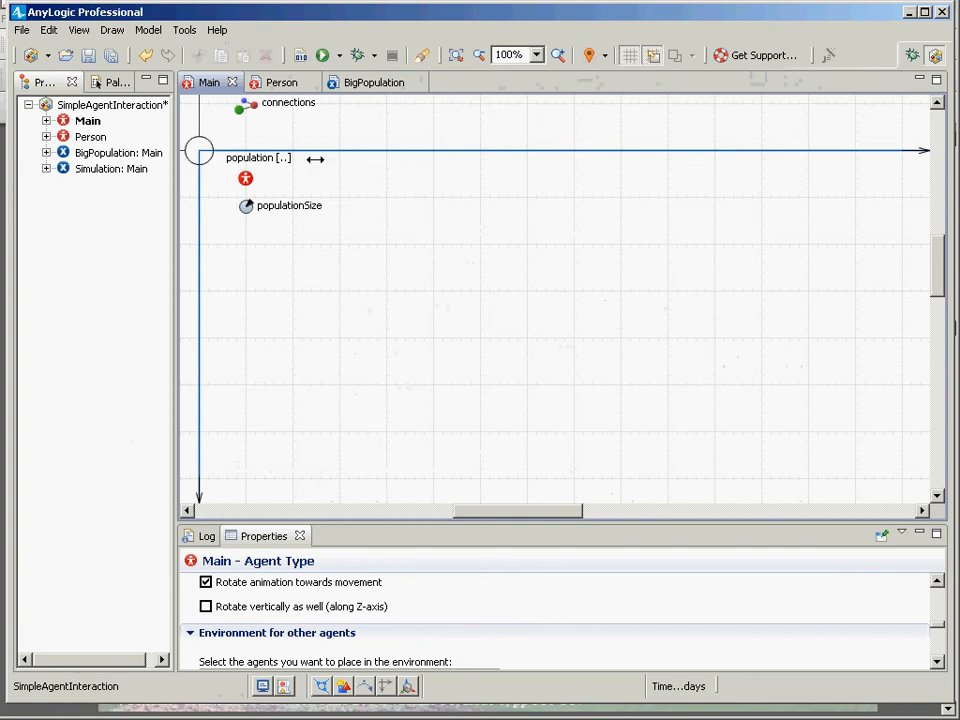
Save the model and place a Histogram chart on the Main canvas.
key("ctrl+s")
left_click(105, 82)
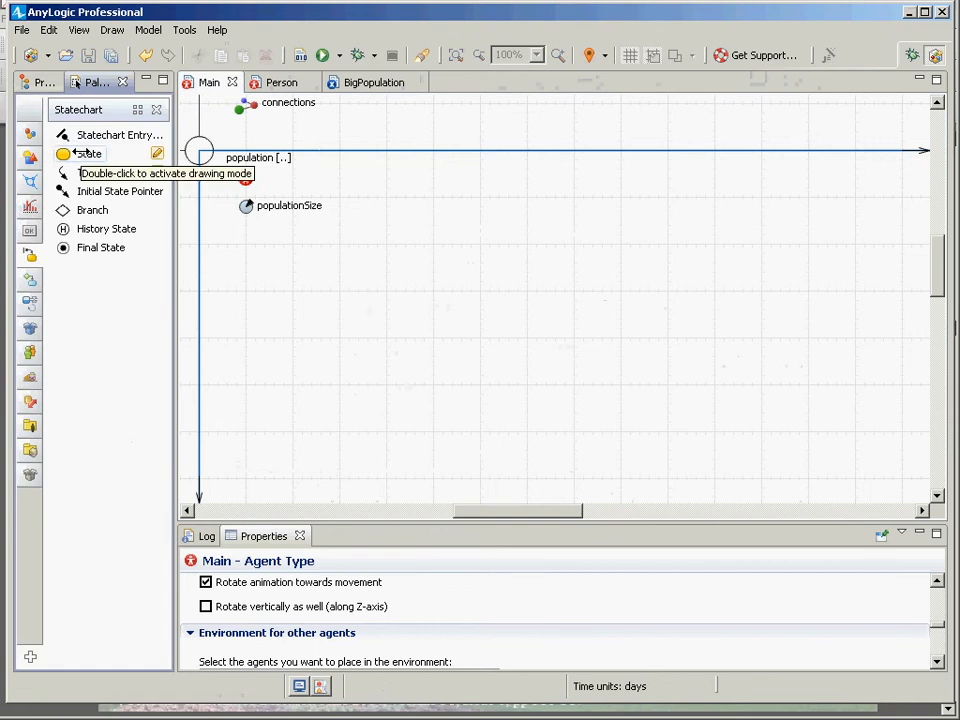
left_click(30, 207)
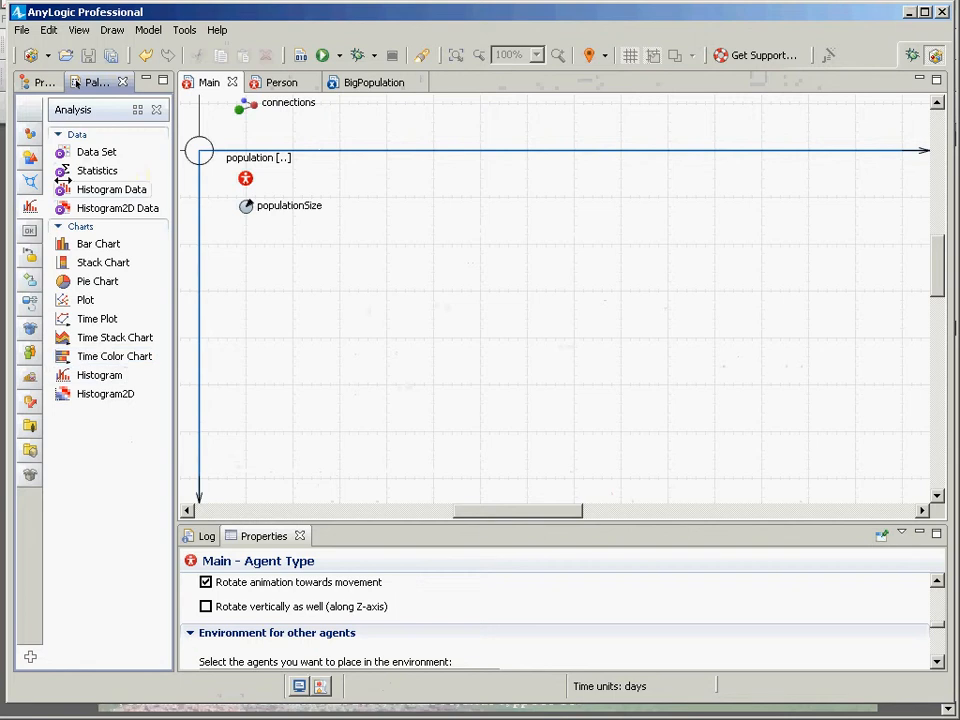
left_click(99, 375)
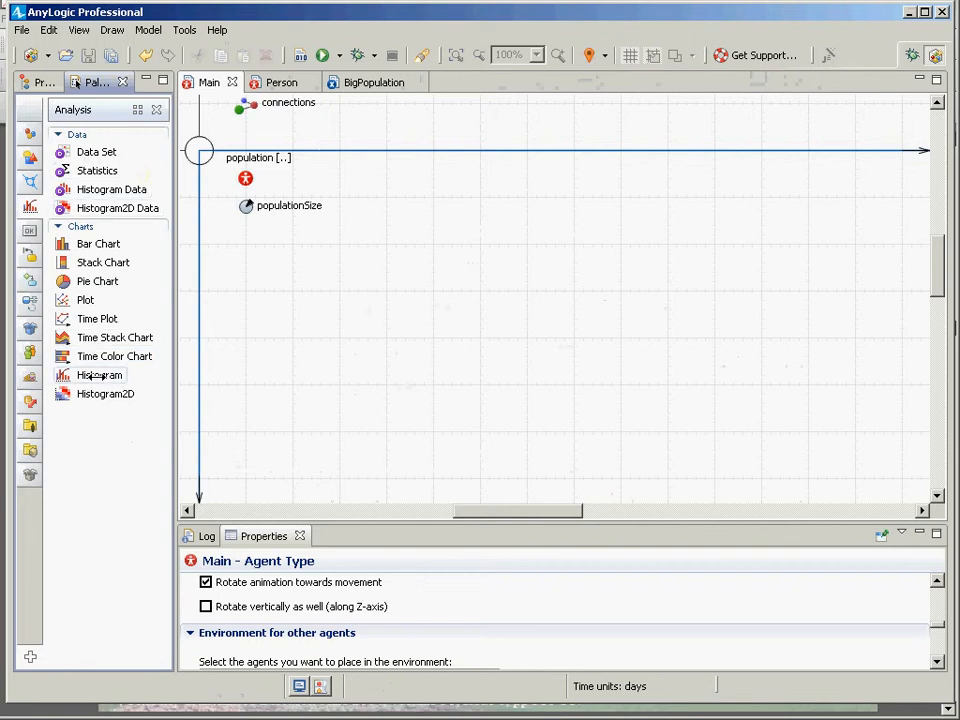
left_click_drag(146, 352, 422, 75)
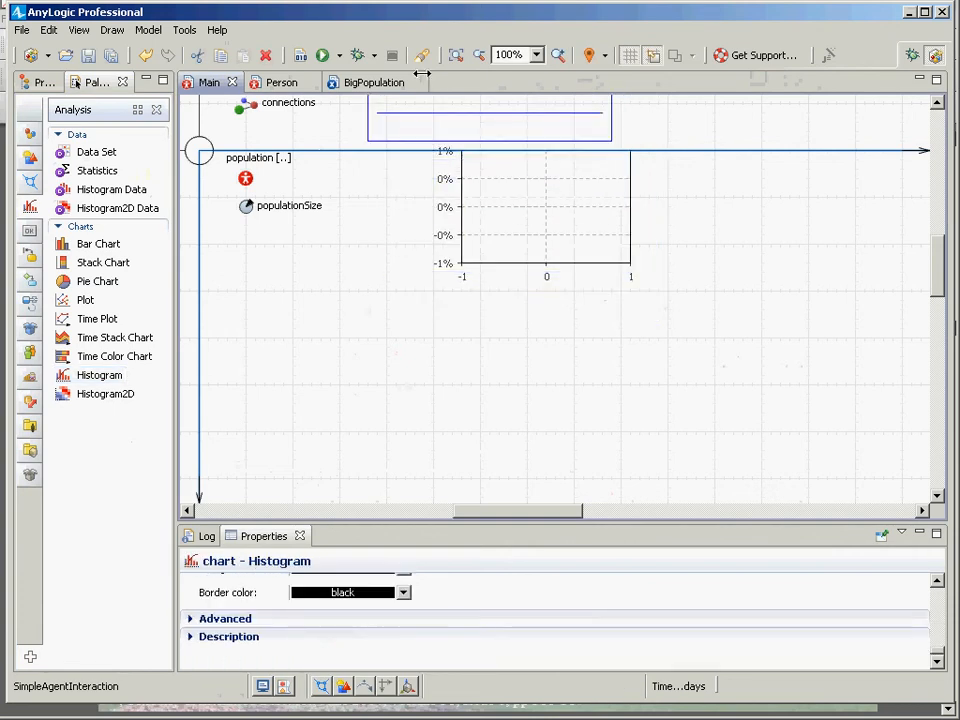
Enlarge the histogram chart by stretching it wider to the right and taller upward.
scroll(881, 246, "up", 3)
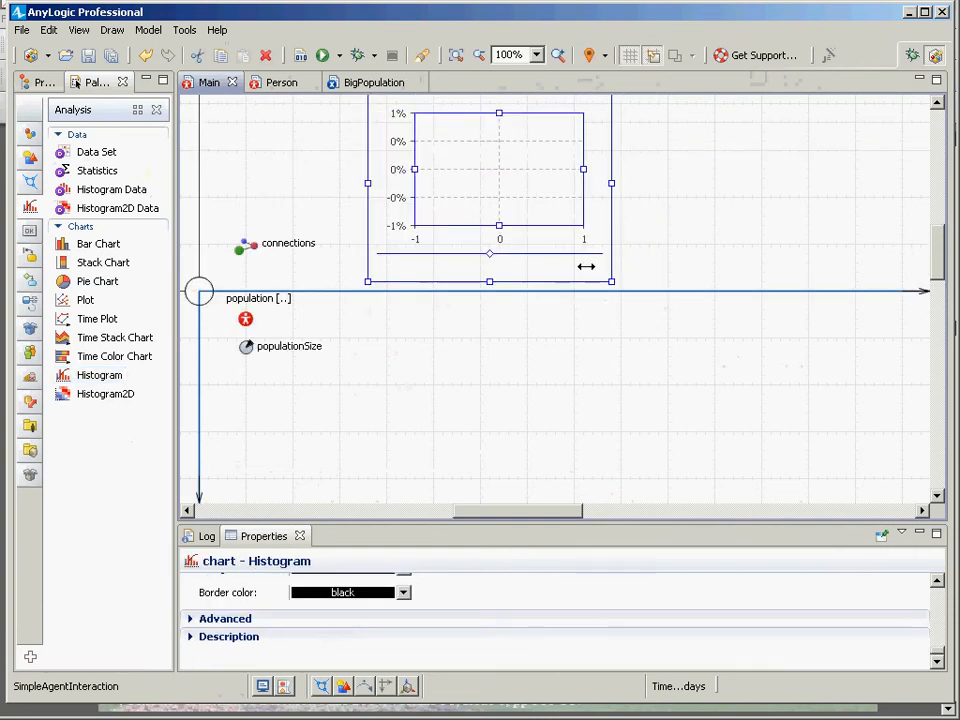
left_click_drag(611, 281, 911, 291)
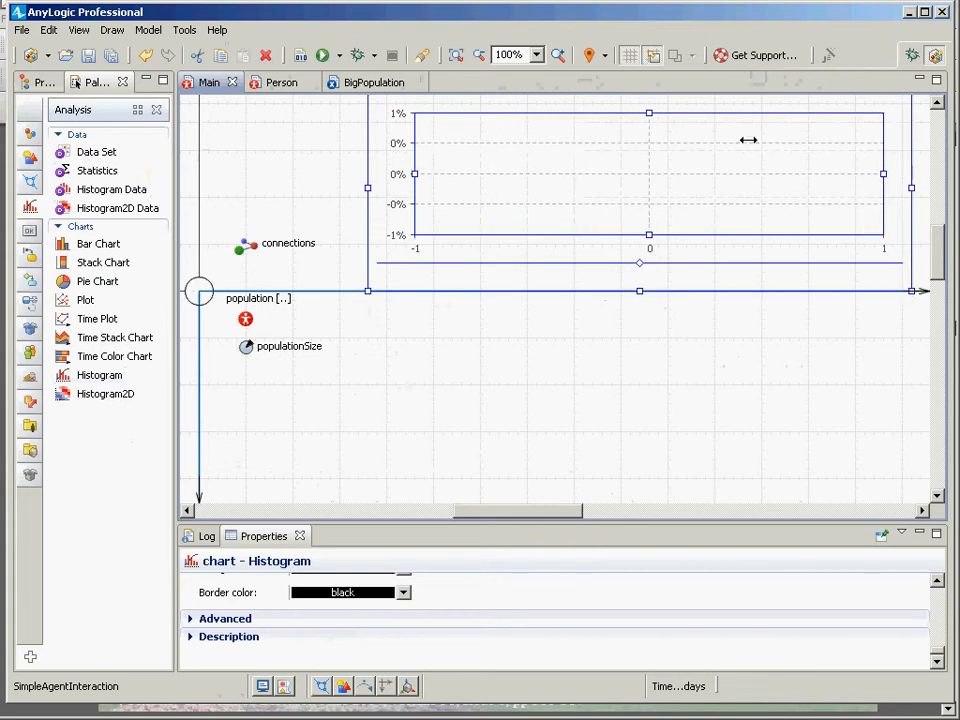
scroll(748, 140, "up", 2)
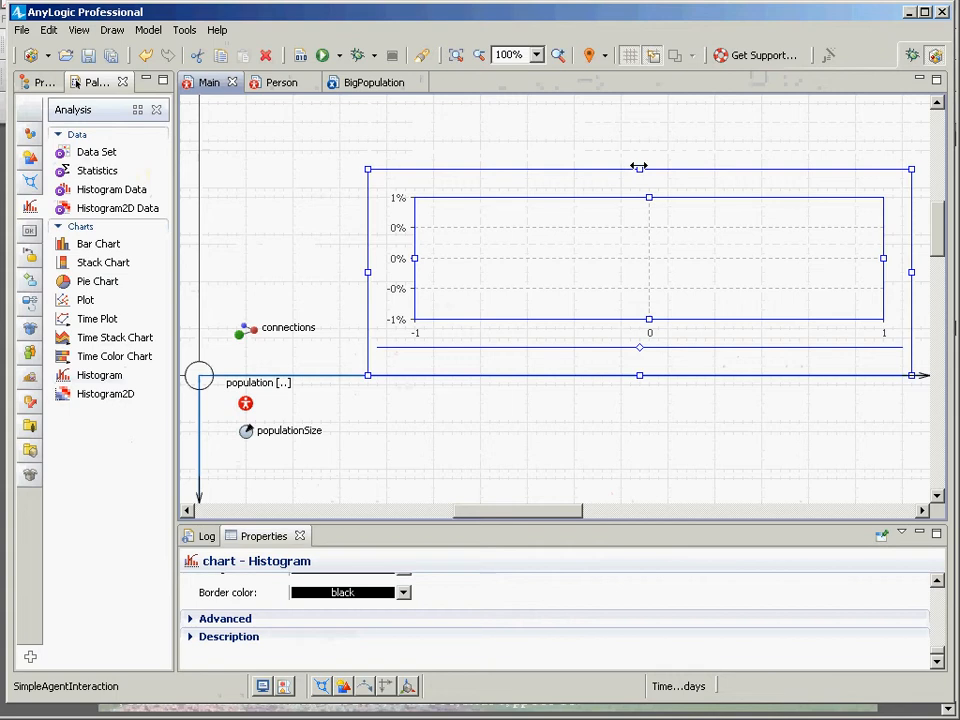
left_click_drag(639, 167, 640, 113)
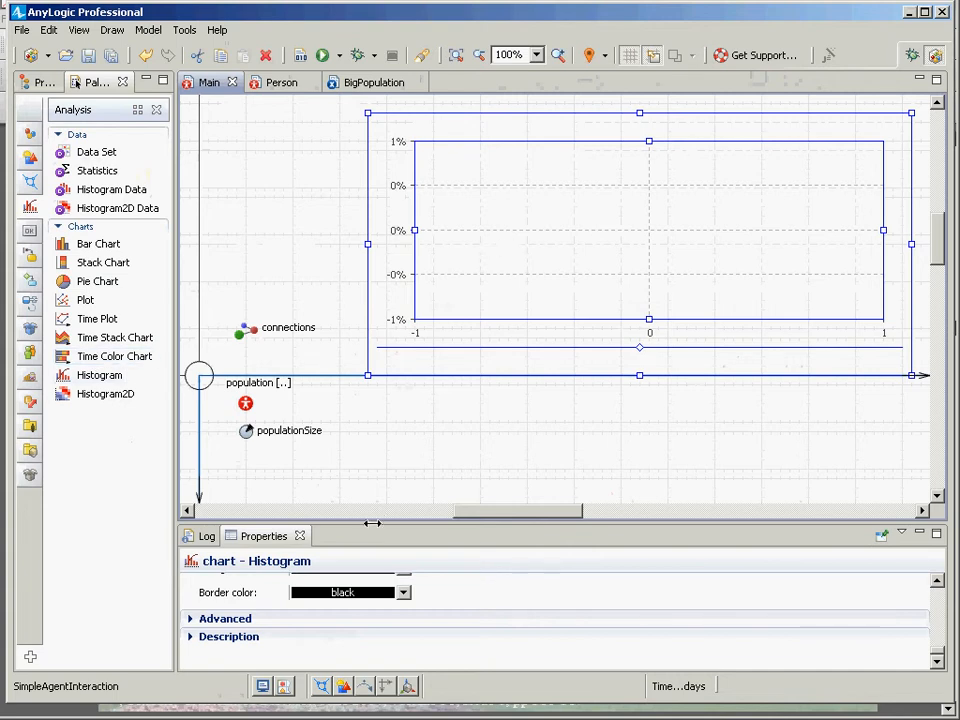
Add a Histogram Data element beside the chart and name it degreeHistogram.
left_click_drag(371, 523, 366, 407)
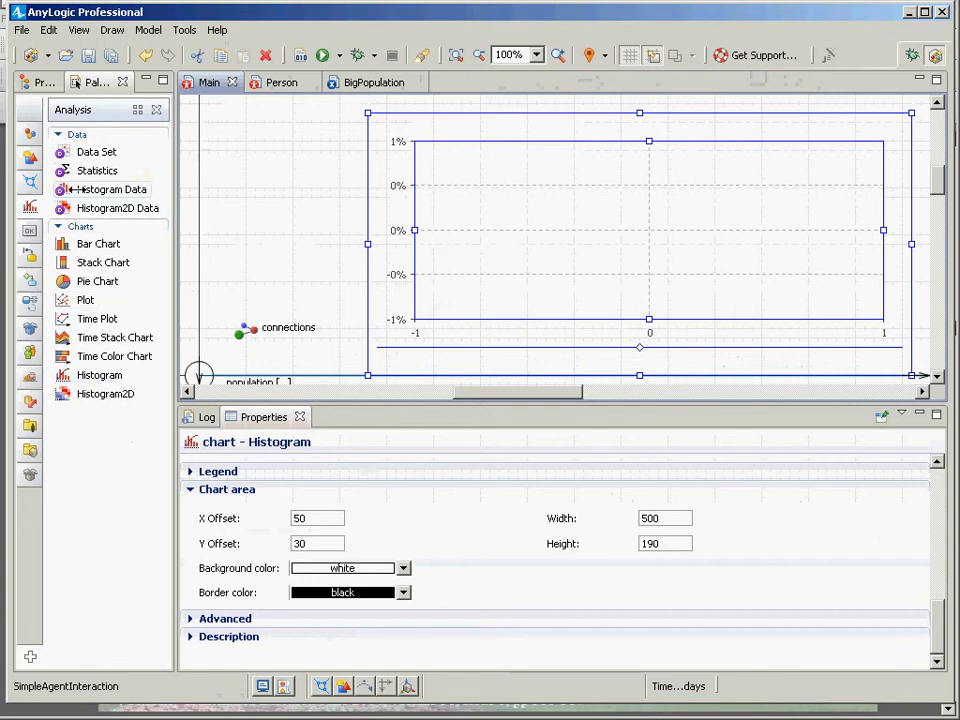
left_click_drag(112, 189, 293, 180)
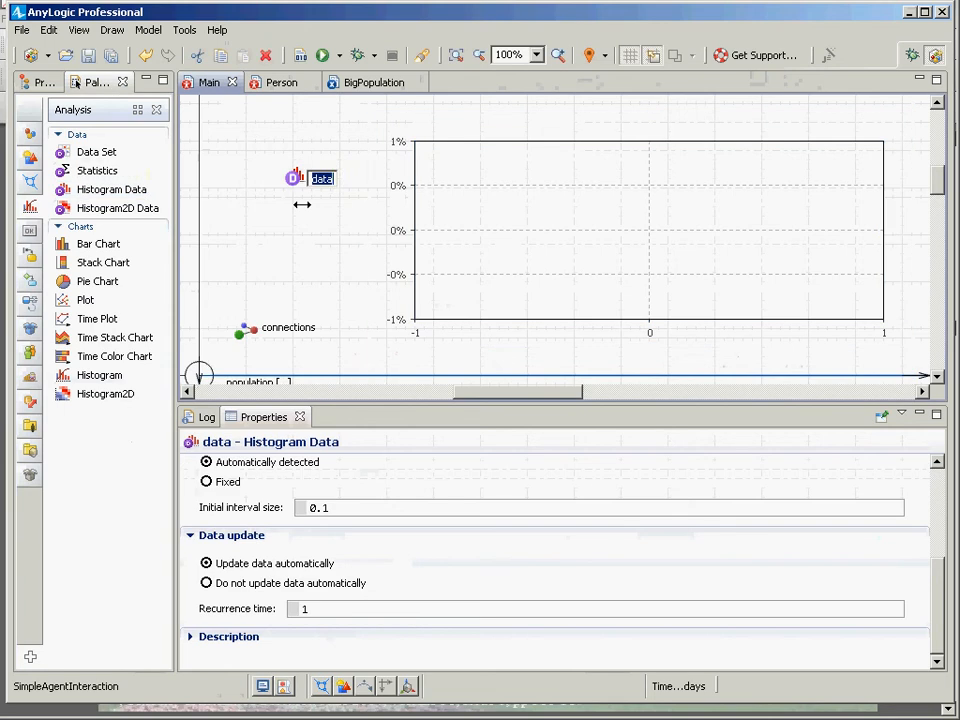
type("contact")
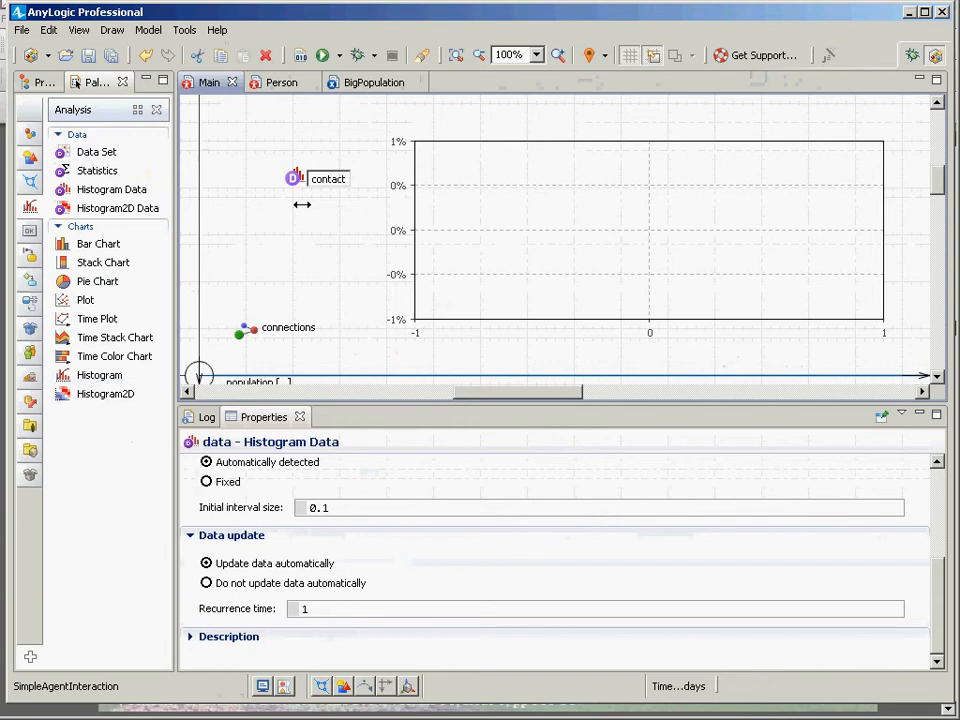
key("BackSpace")
key("BackSpace")
key("BackSpace")
key("BackSpace")
key("BackSpace")
key("BackSpace")
key("BackSpace")
type("de")
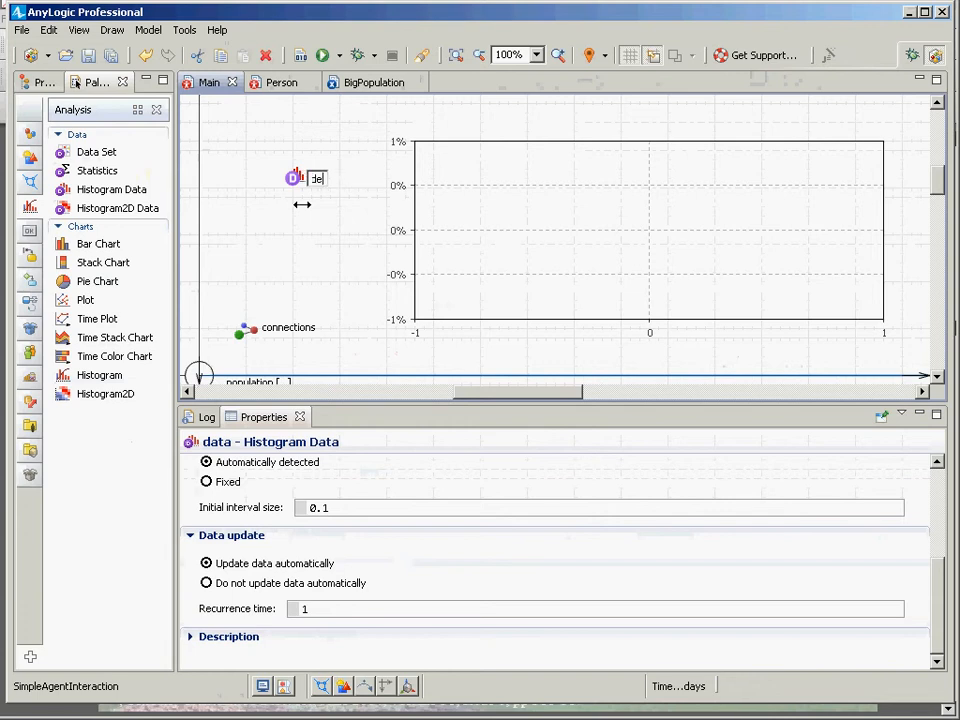
type("greeHistor")
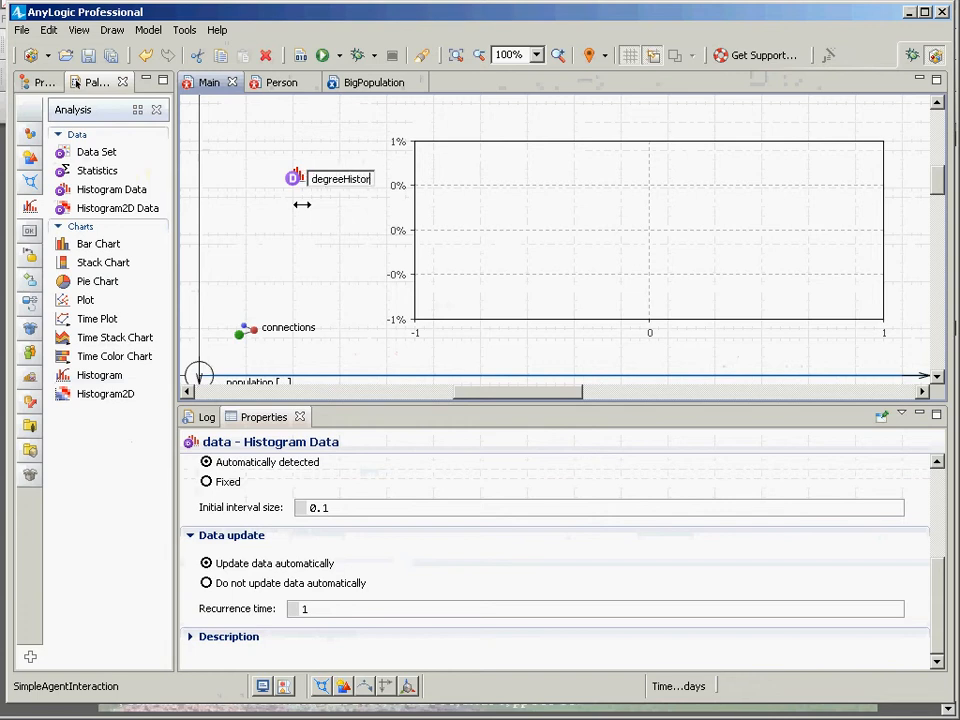
type("ogram")
key("Return")
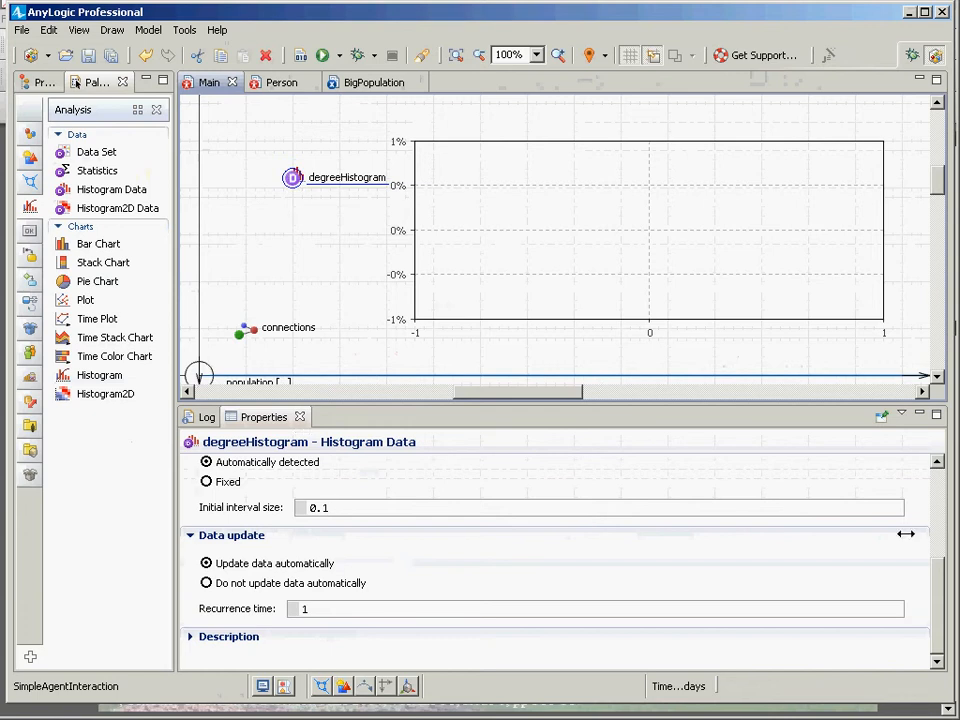
Turn off Calculate CDF for degreeHistogram.
left_click_drag(930, 574, 933, 485)
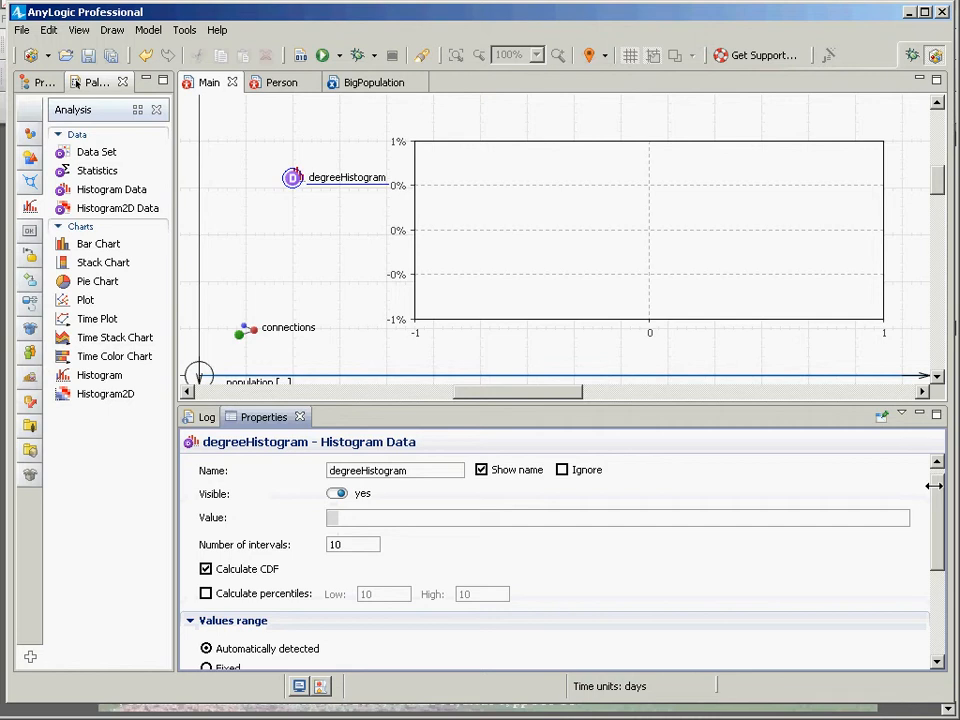
left_click(345, 527)
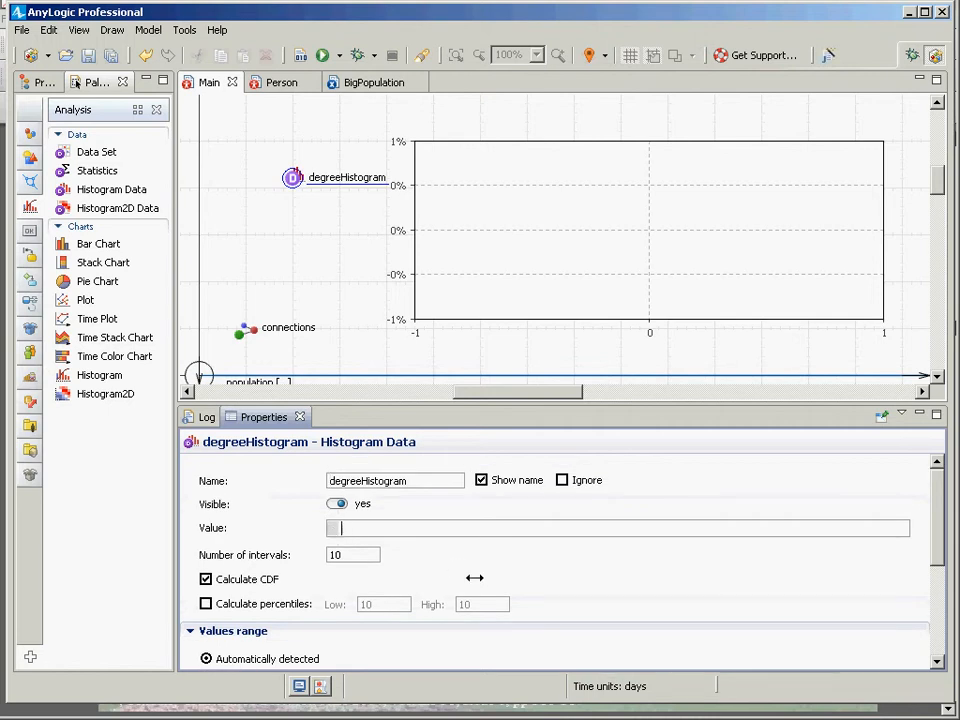
scroll(480, 585, "down", 3)
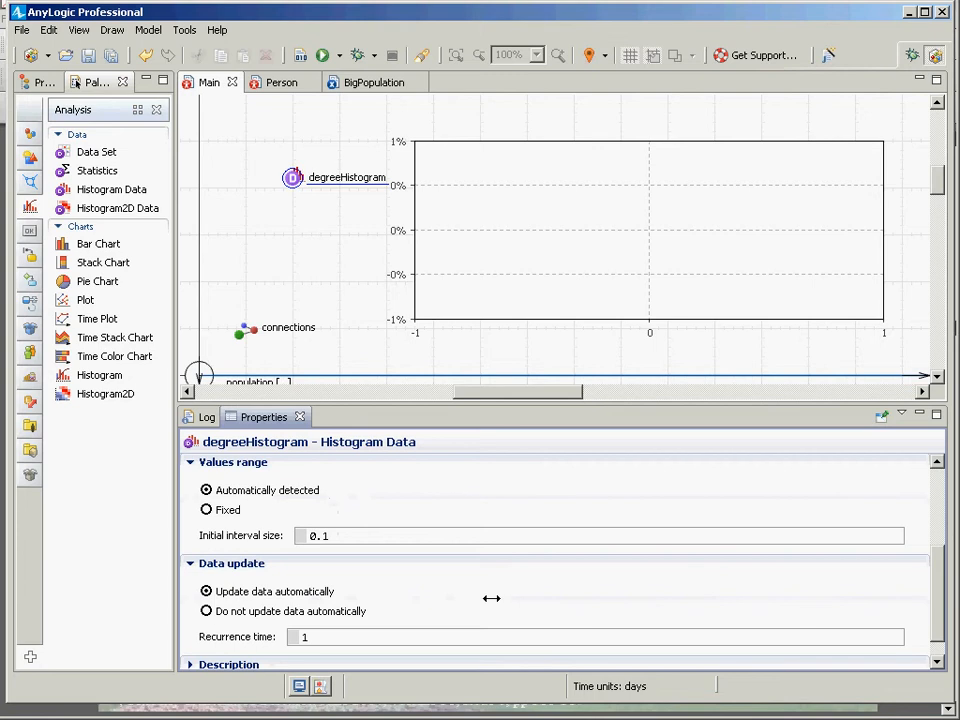
scroll(491, 598, "up", 3)
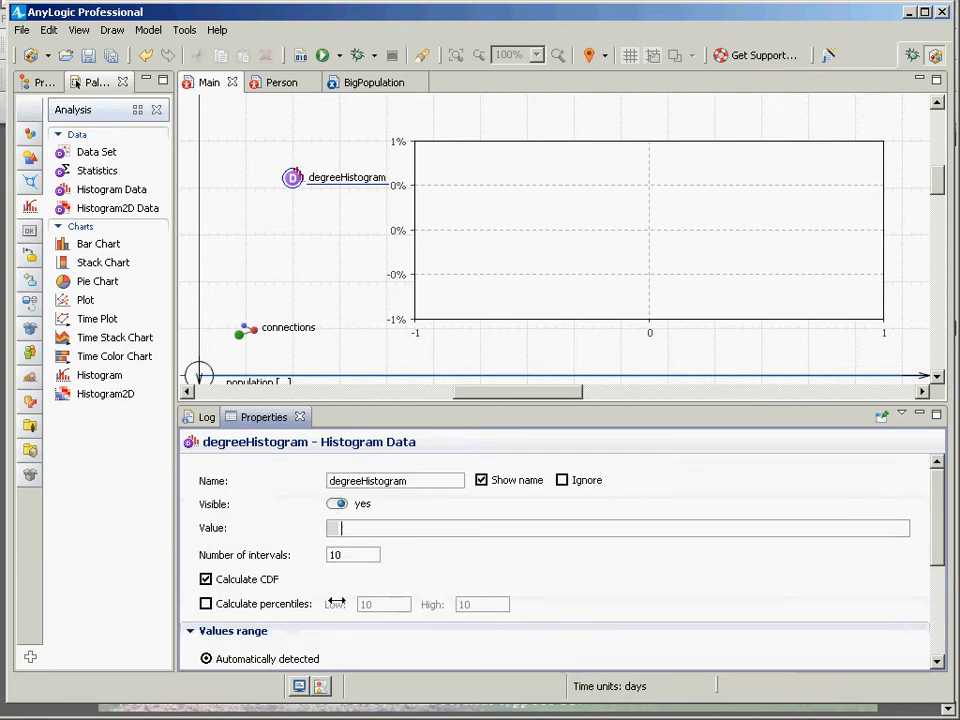
left_click(229, 580)
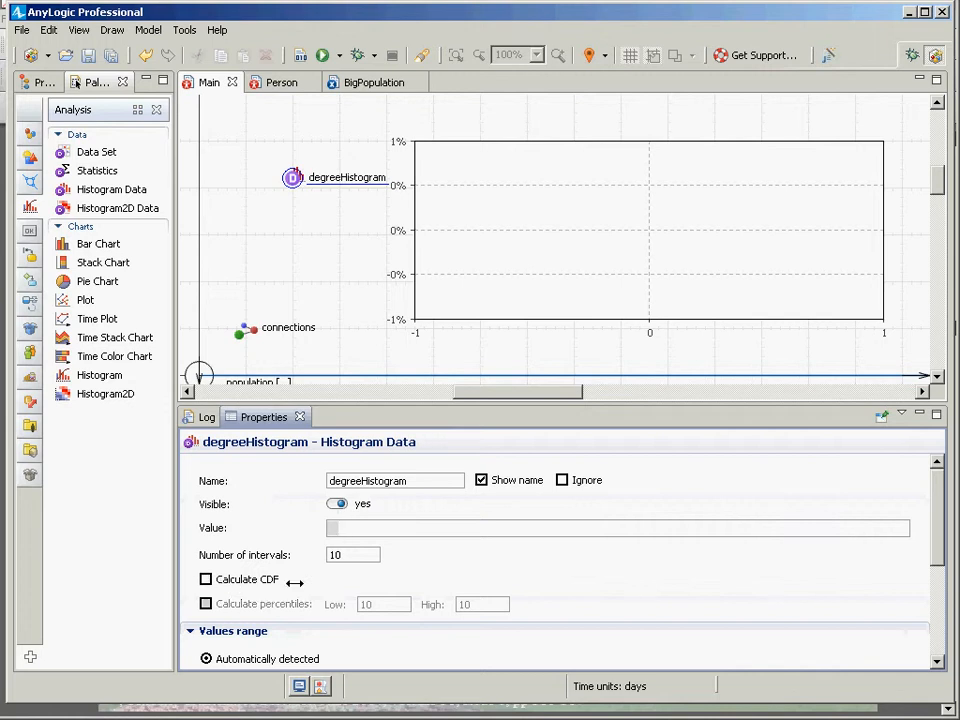
left_click(246, 580)
left_click(246, 580)
Review degreeHistogram's value, interval, range and update settings.
left_click(332, 555)
left_click(349, 527)
scroll(370, 540, "down", 5)
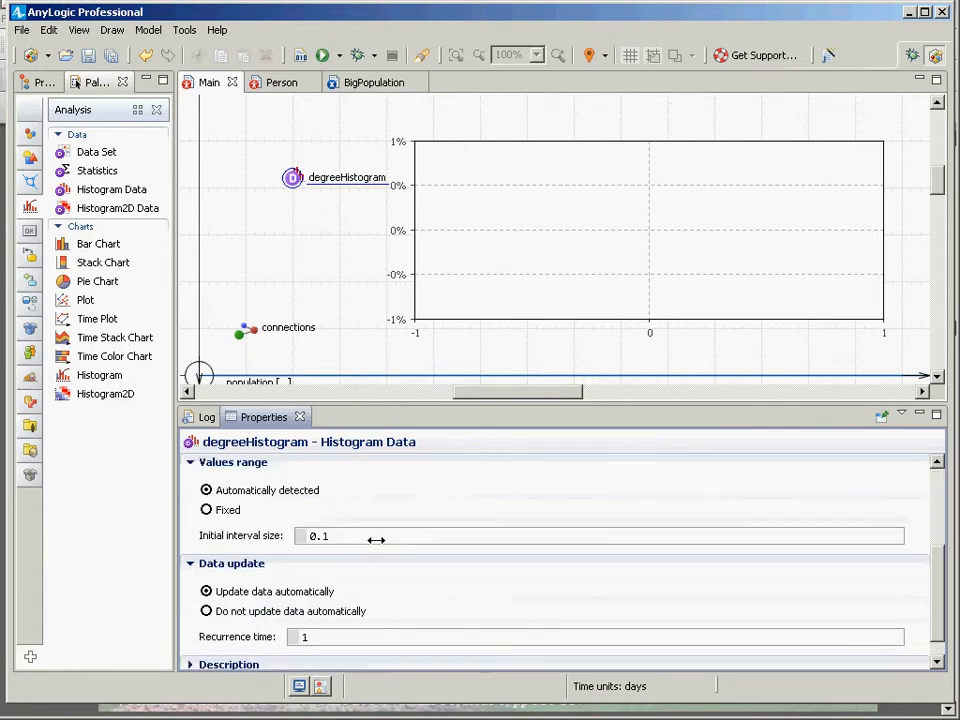
scroll(375, 539, "up", 5)
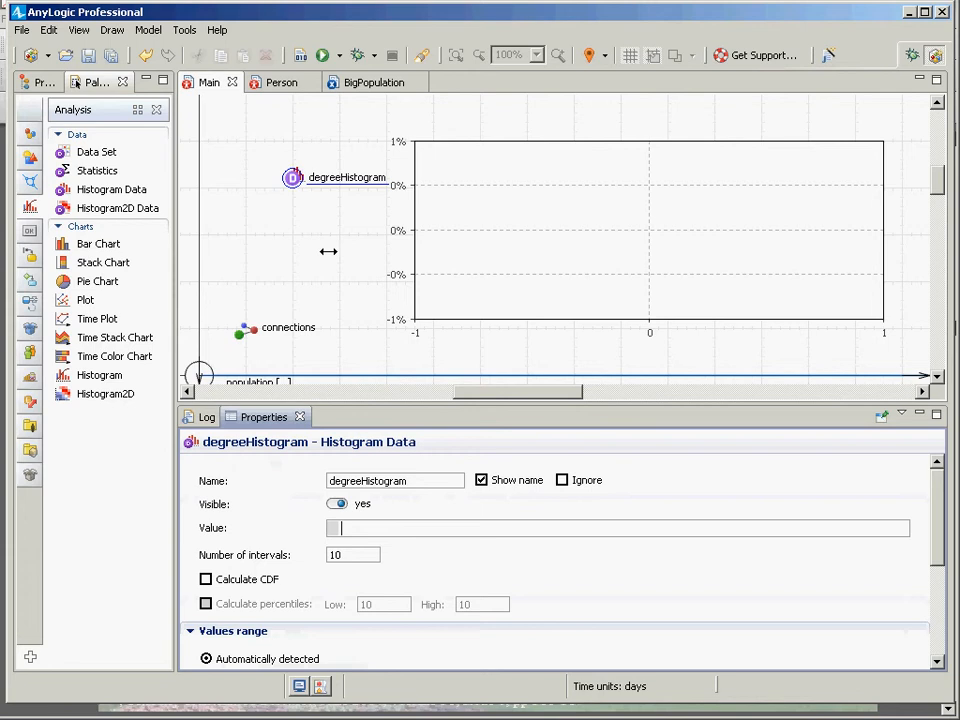
scroll(318, 281, "down", 3)
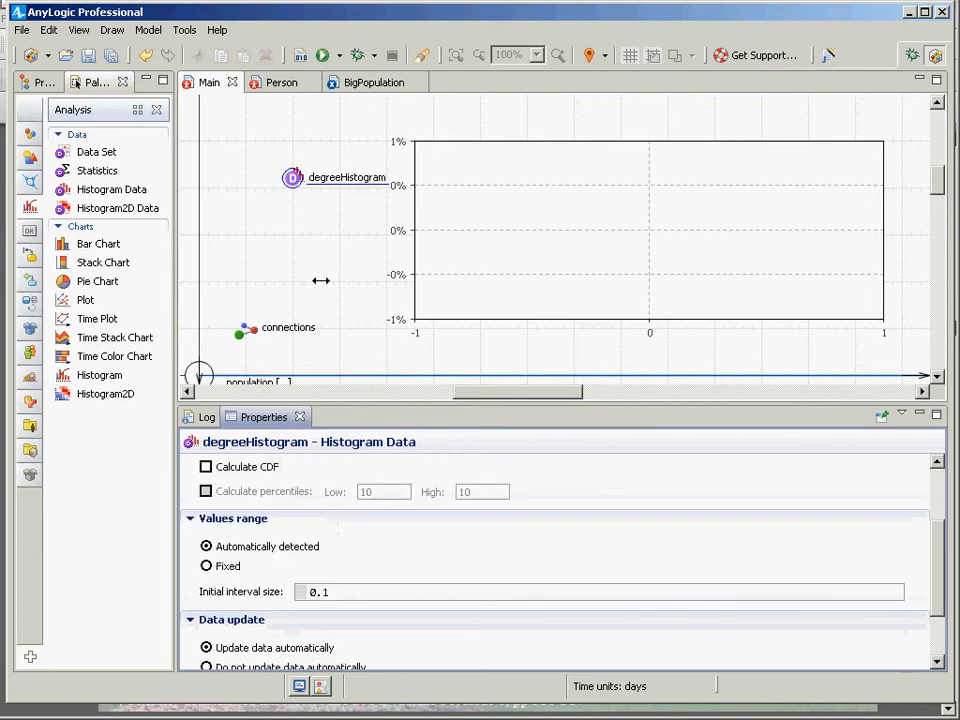
scroll(319, 280, "down", 3)
scroll(318, 272, "up", 6)
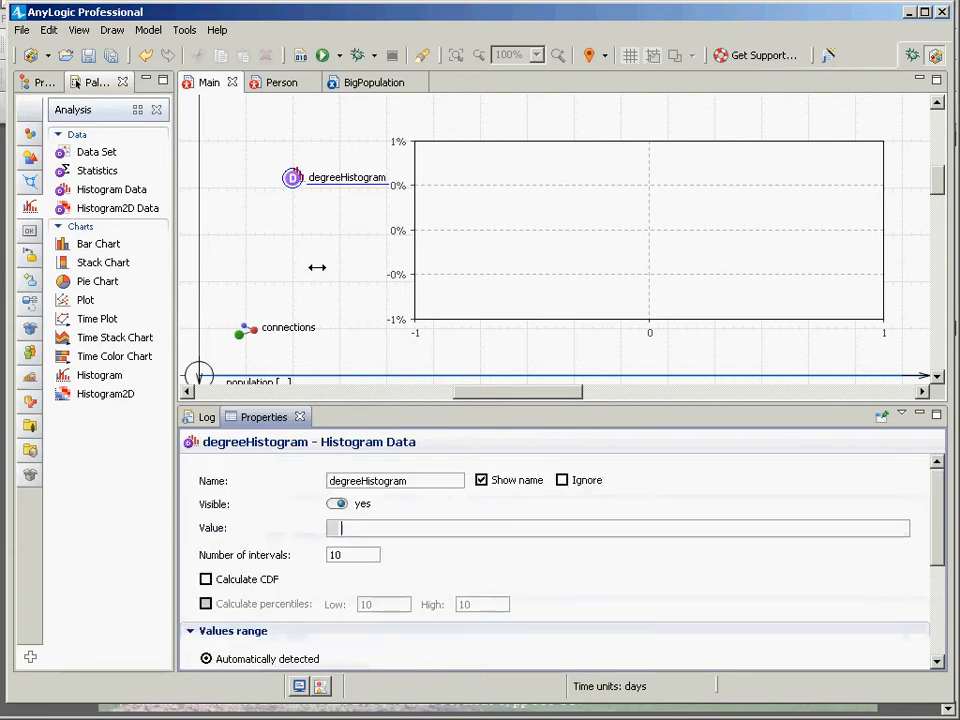
Add an Event to Main next to degreeHistogram and name it recordHistogramData.
left_click(42, 83)
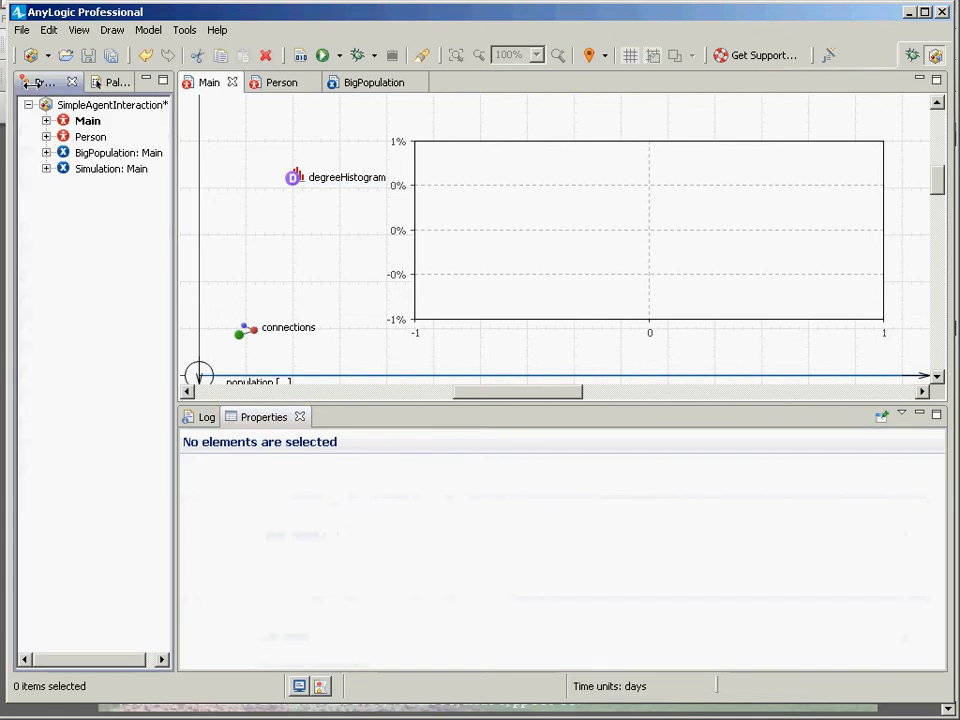
left_click(77, 83)
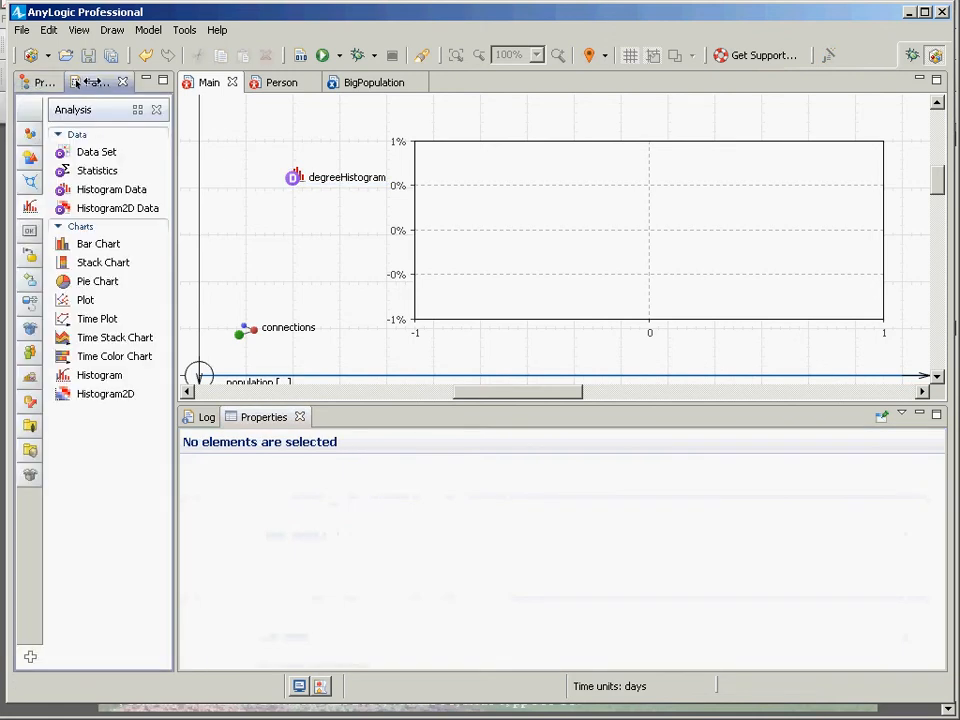
left_click(30, 104)
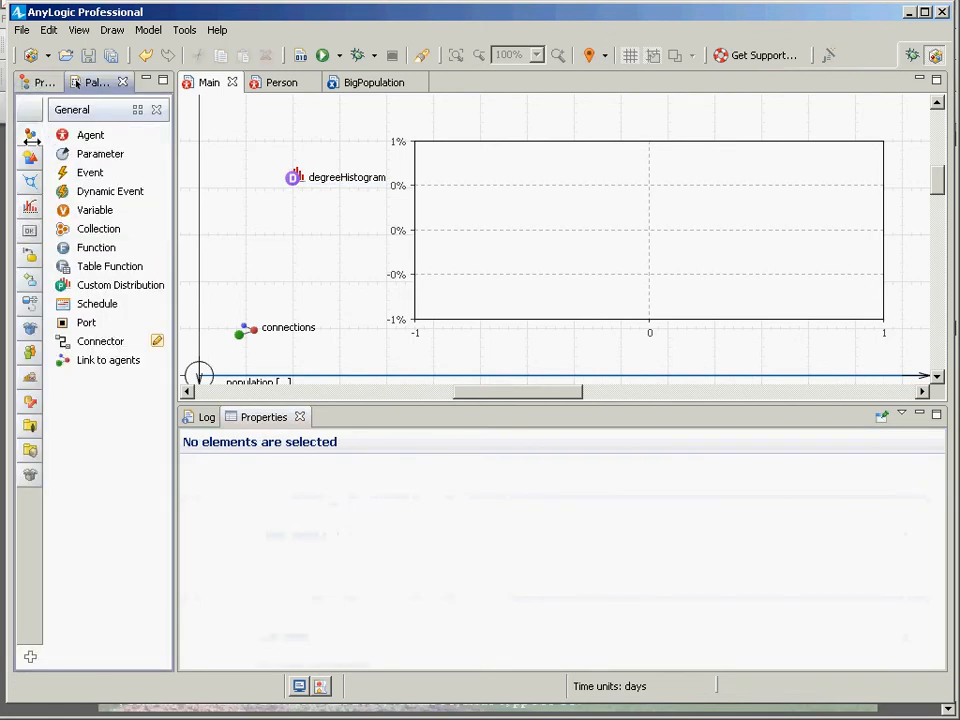
left_click_drag(90, 173, 292, 213)
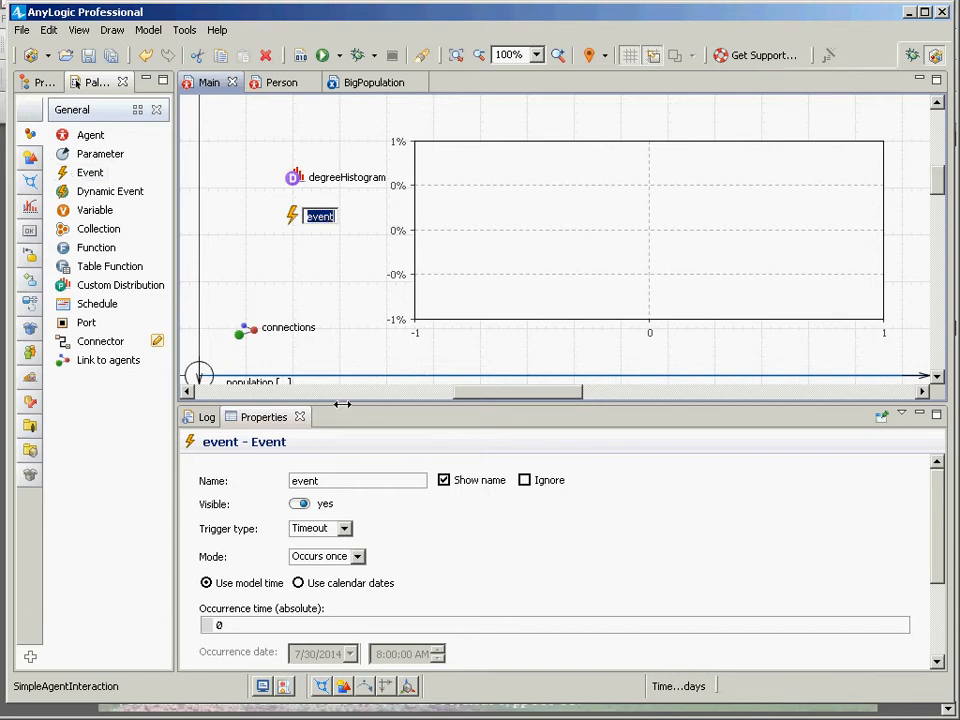
left_click(300, 481)
key("ctrl+a")
type("reco")
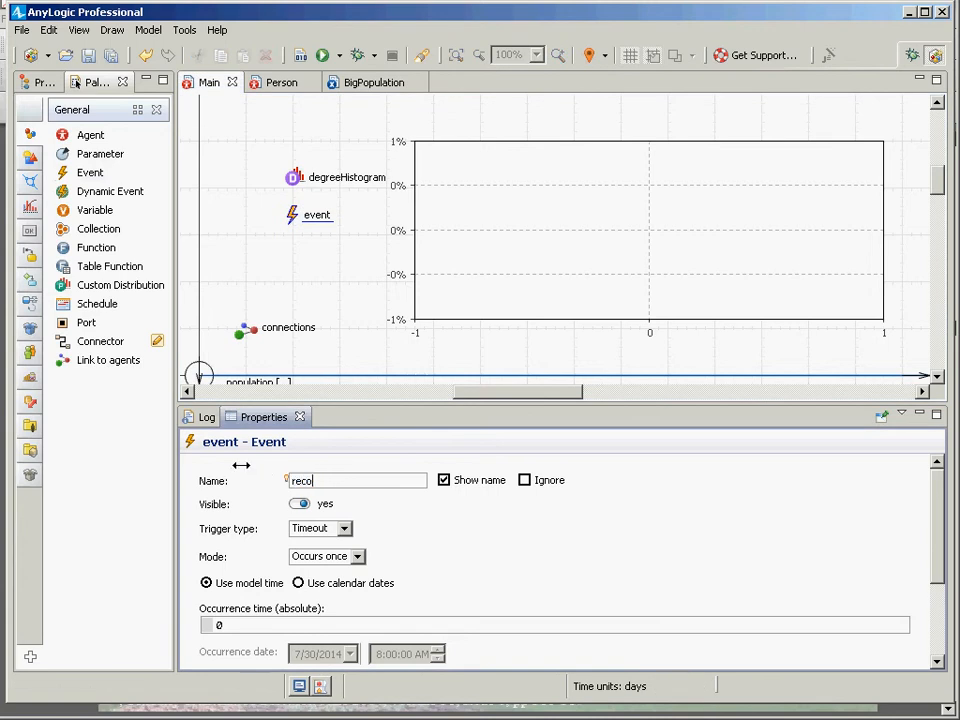
type("rdHistogramD")
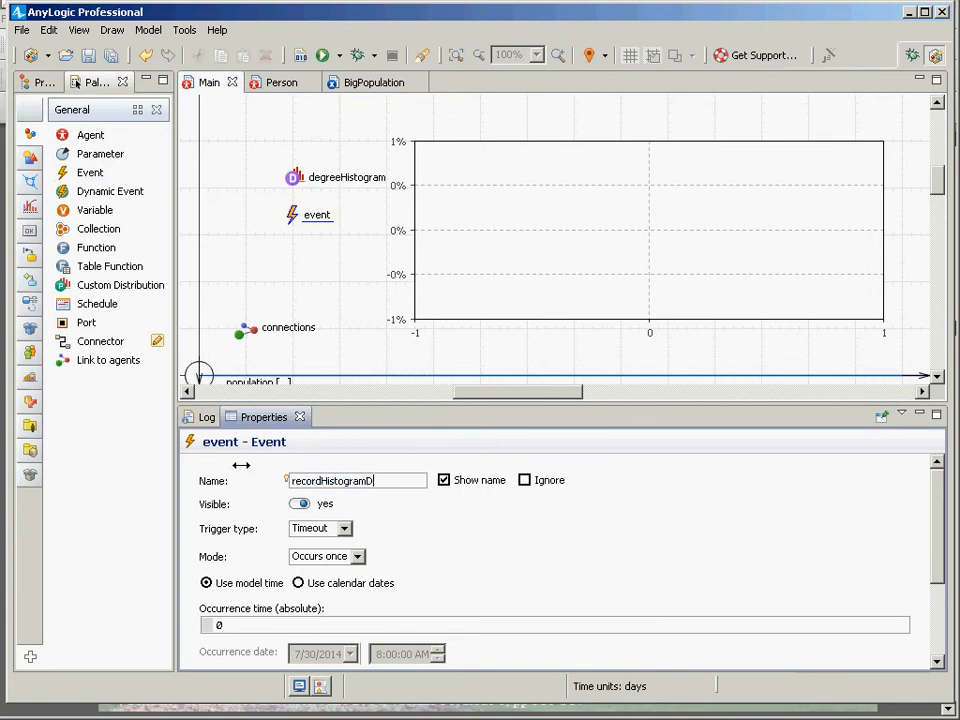
type("ata")
Set the recordHistogramData event's mode to Cyclic.
left_click(357, 556)
left_click(357, 556)
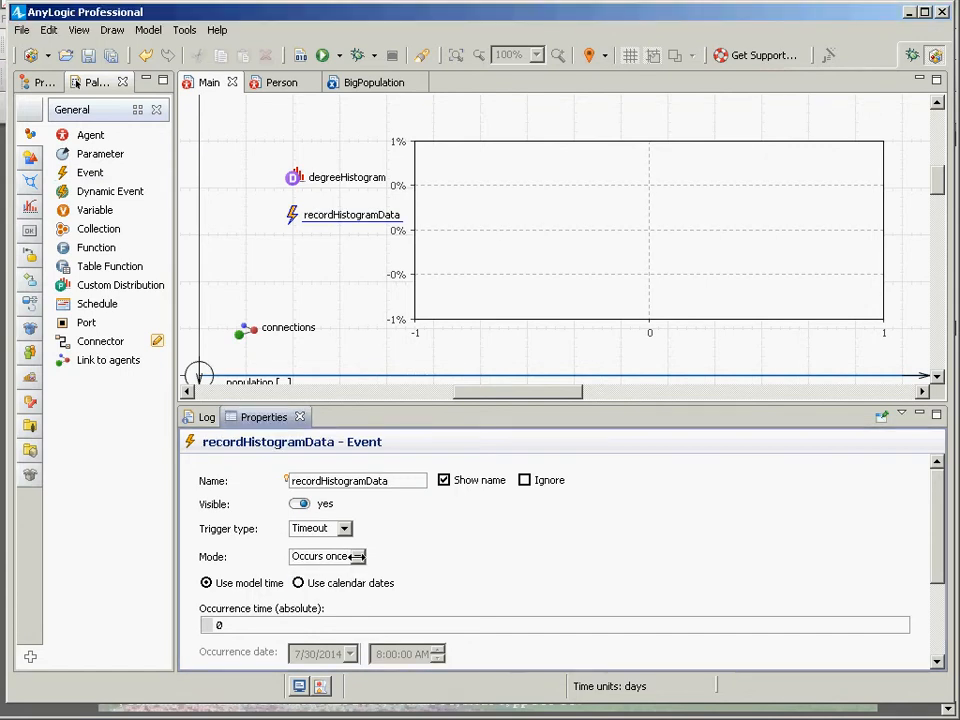
left_click(357, 556)
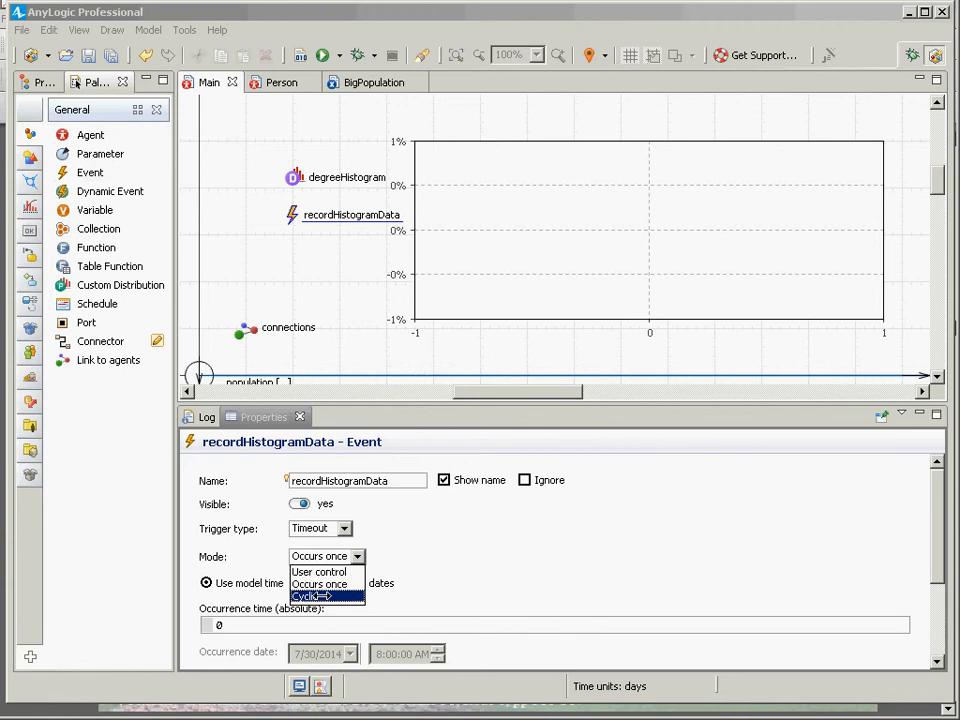
left_click(318, 594)
scroll(342, 619, "down", 3)
scroll(342, 612, "up", 1)
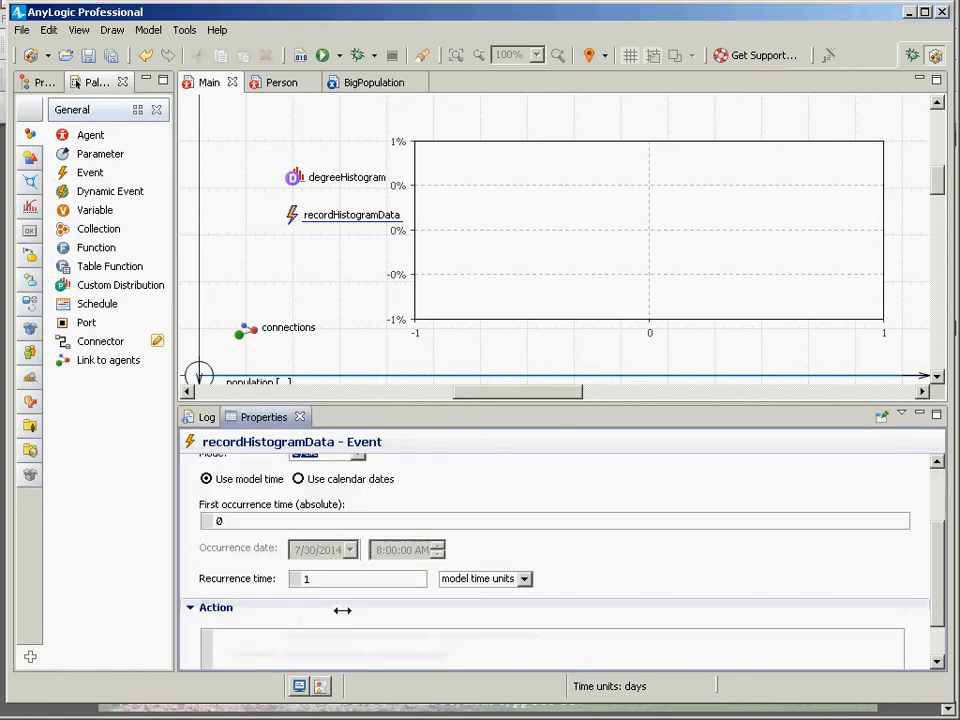
Examine recordHistogramData's occurrence time, recurrence time and Action settings.
double_click(327, 579)
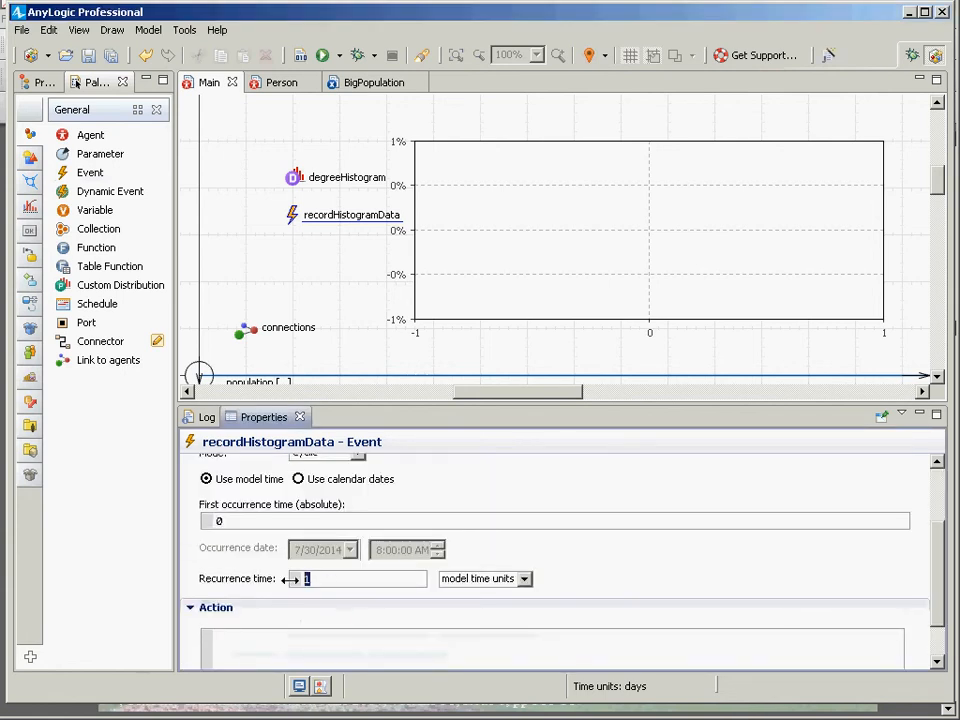
scroll(371, 619, "down", 1)
left_click(369, 591)
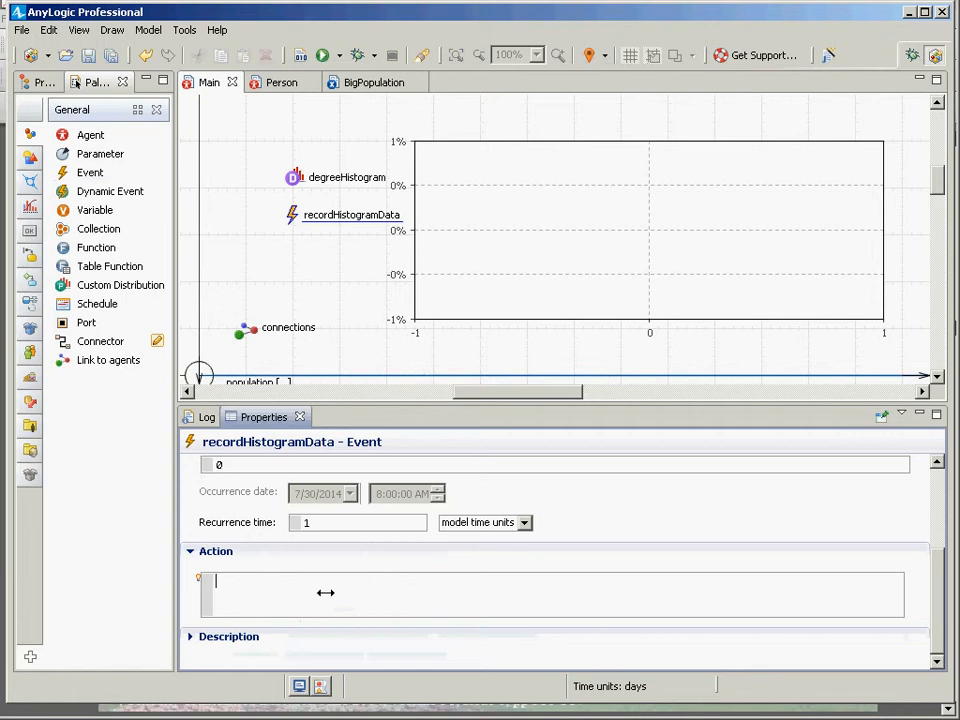
scroll(325, 592, "up", 3)
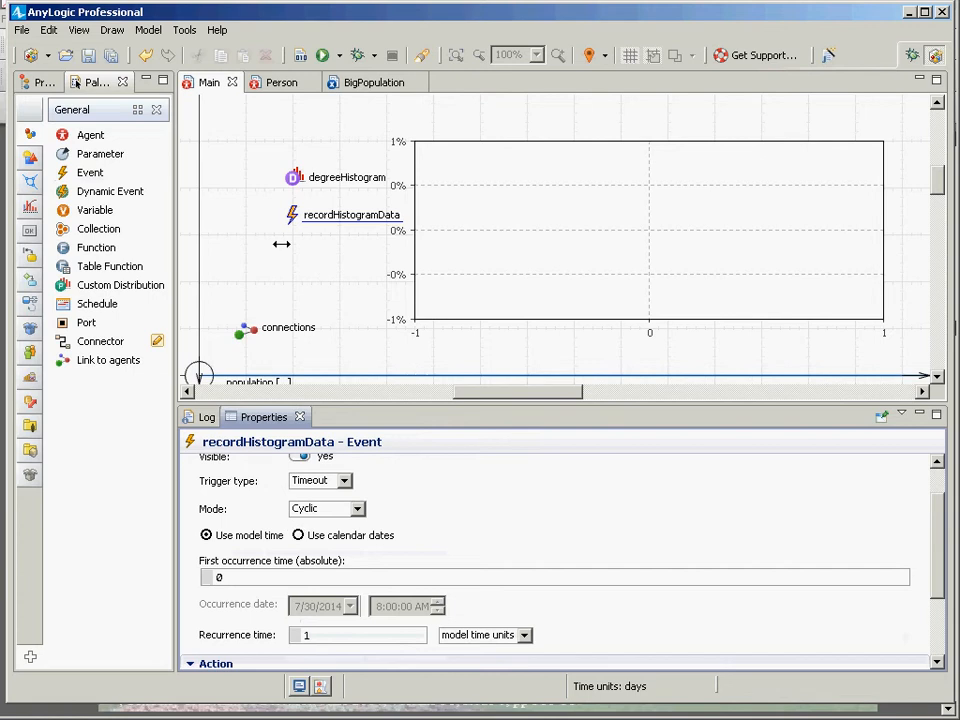
double_click(217, 577)
left_click(322, 508)
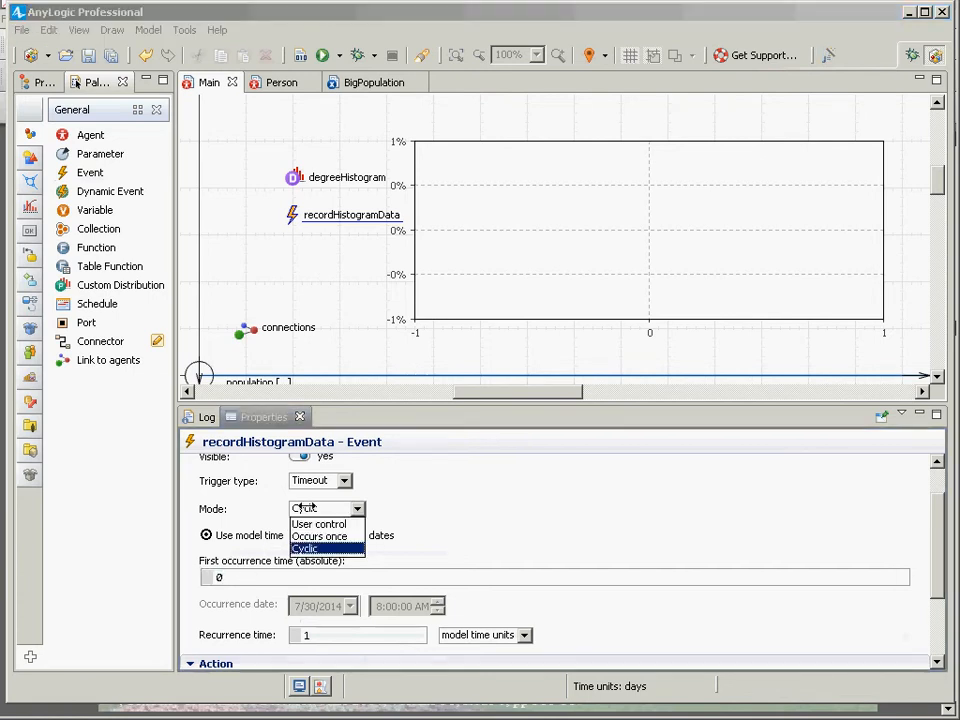
left_click(306, 634)
double_click(306, 634)
scroll(306, 624, "down", 2)
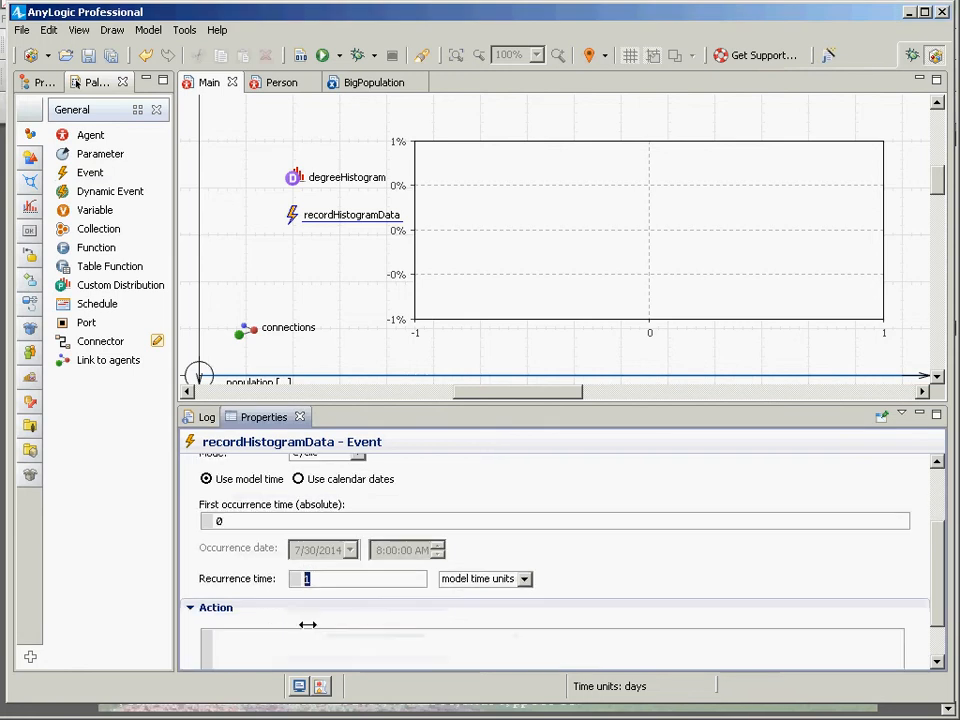
scroll(307, 624, "down", 2)
left_click(306, 581)
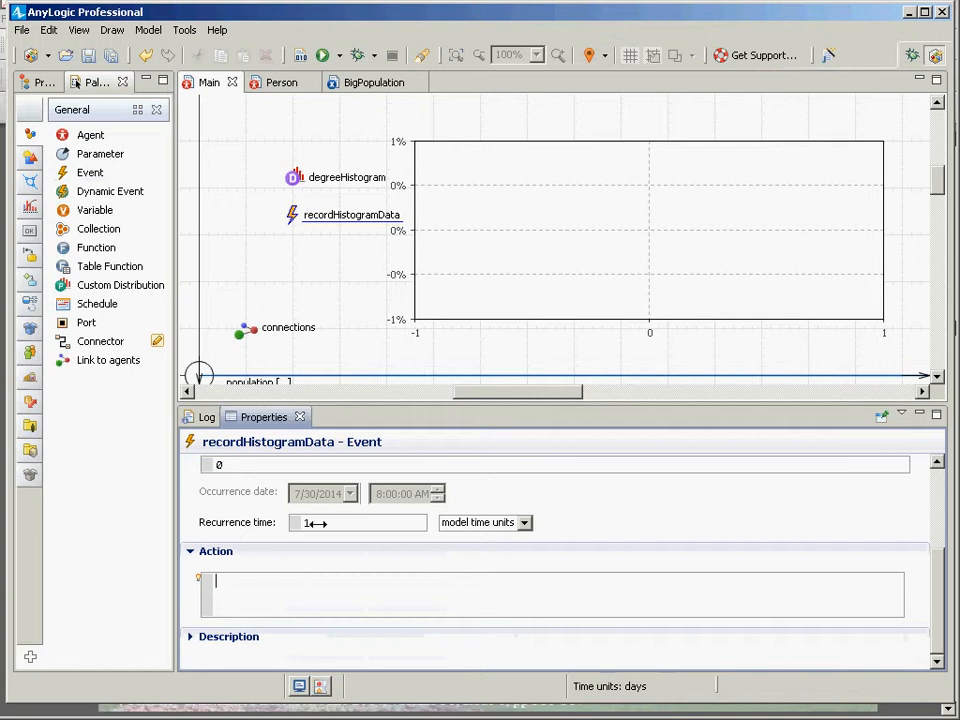
scroll(313, 522, "up", 3)
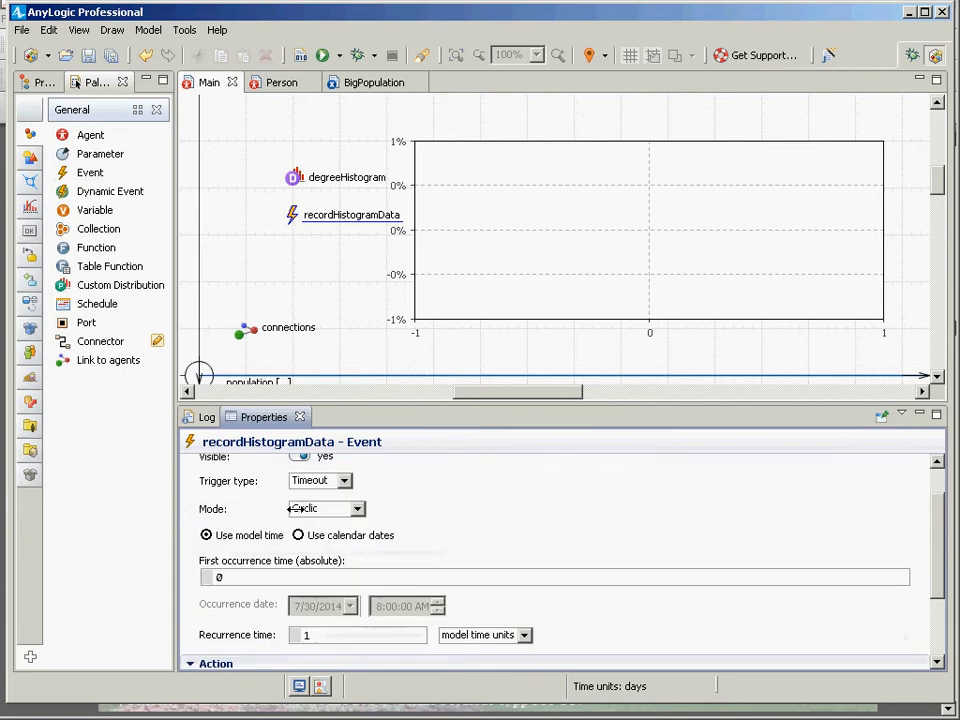
Switch recordHistogramData's mode to Occurs once.
left_click(356, 508)
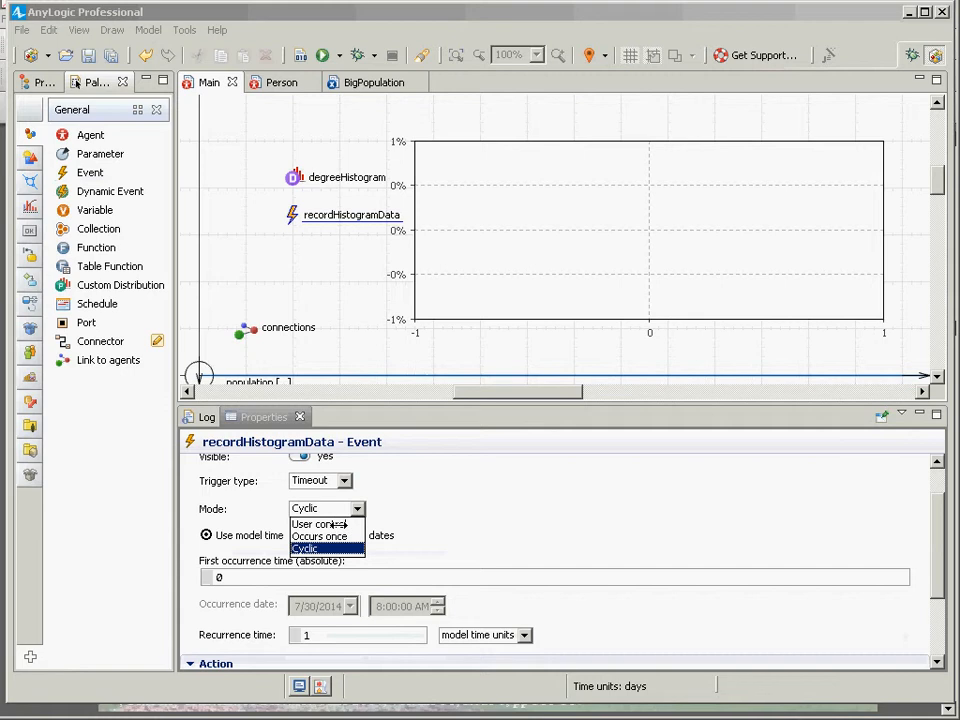
left_click(346, 537)
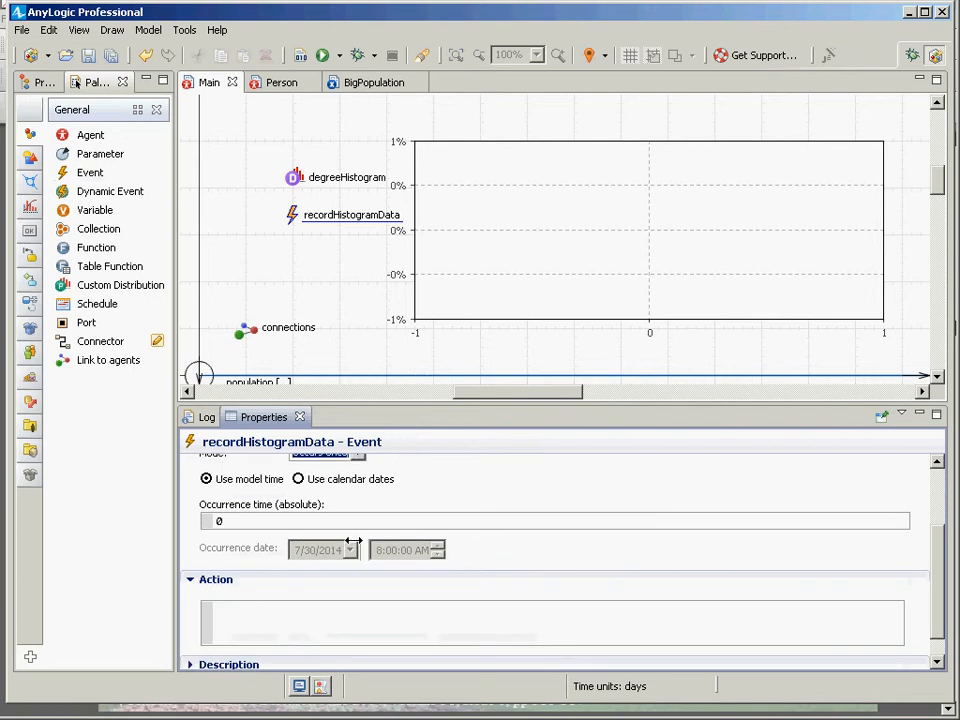
left_click(297, 570)
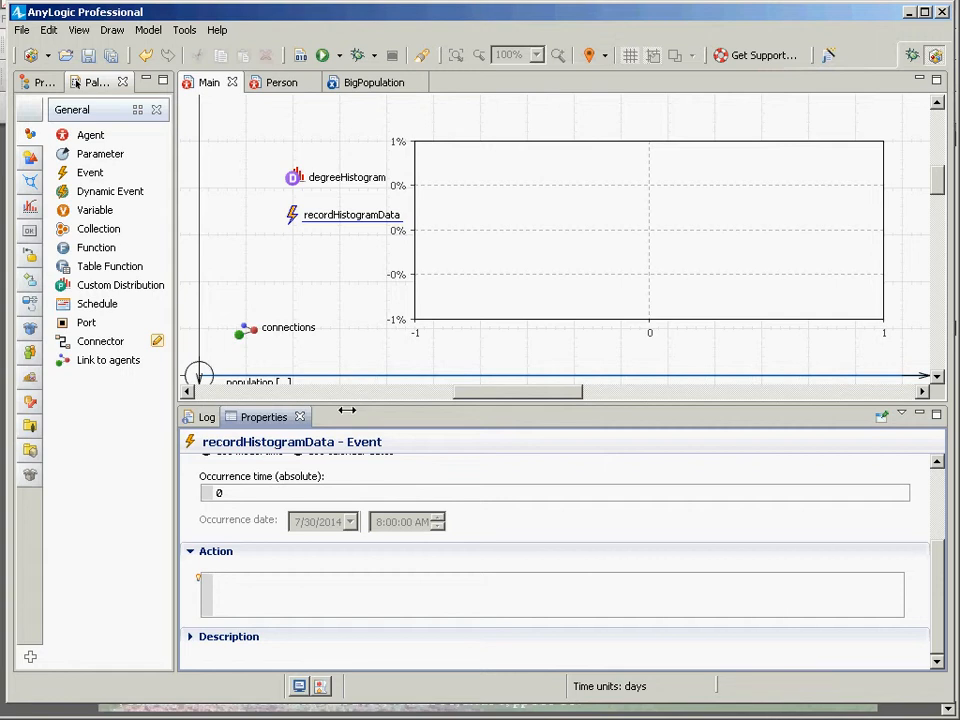
Write the action's loop header for (Person p : population) and start a new line.
type("for (Person p : population")
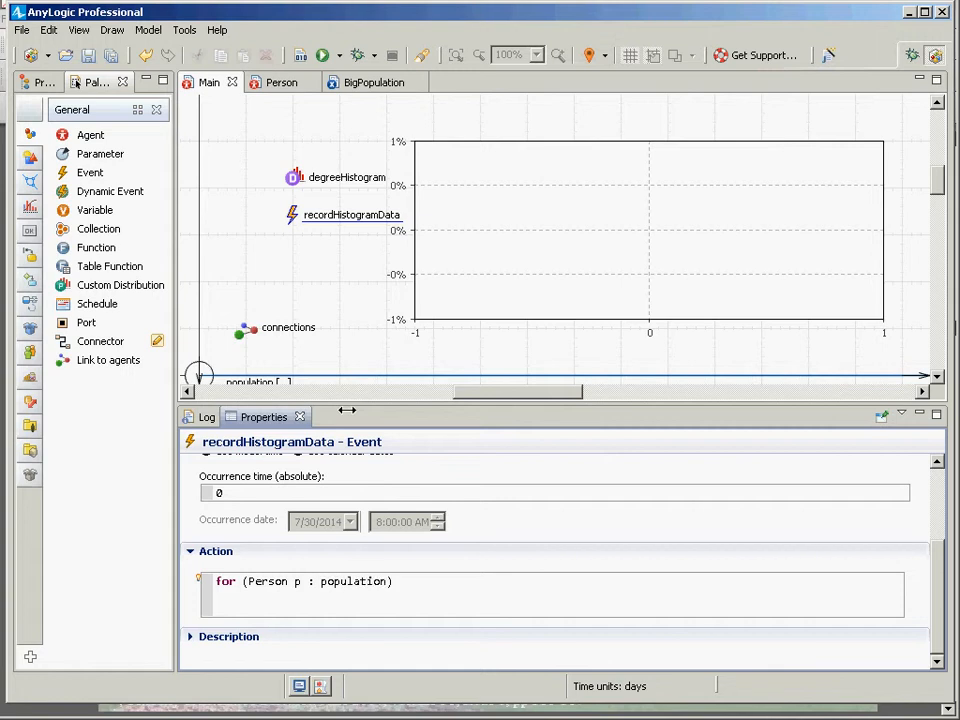
key("End")
key("Return")
Add the loop body degreeHistogram.add(p.getConnectionsNumber()); using code completion for add and getConnectionsNumber.
key("Tab")
key("Up")
key("Right")
key("Right")
key("Right")
key("Right")
key("Right")
key("Right")
key("Right")
key("Right")
key("Right")
key("Right")
key("ctrl+shift+Left")
key("ctrl+shift+Left")
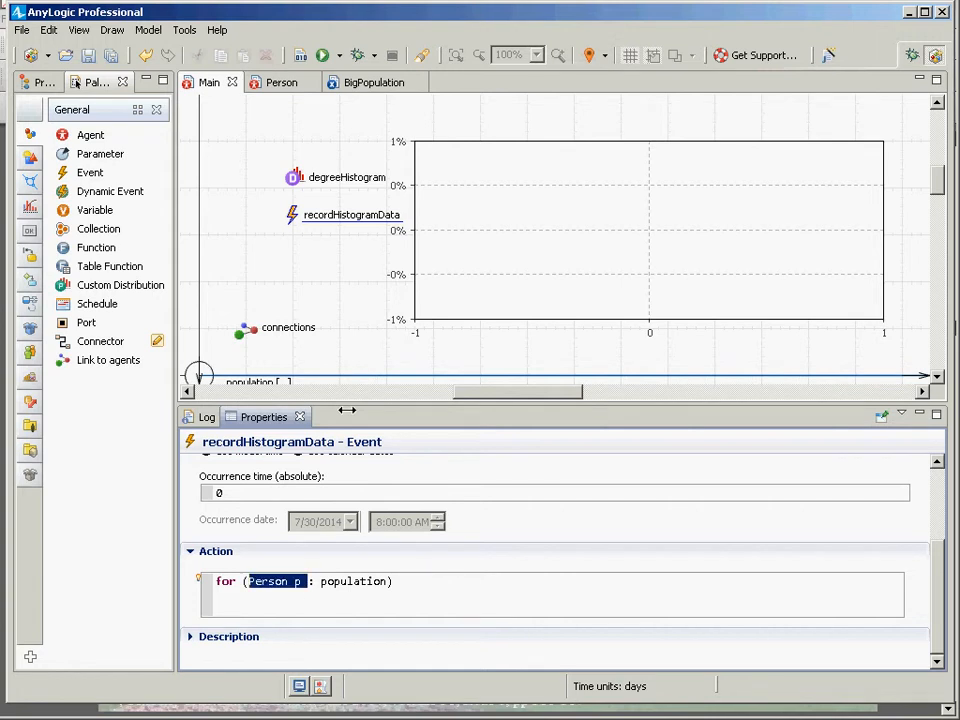
key("Right")
key("Down")
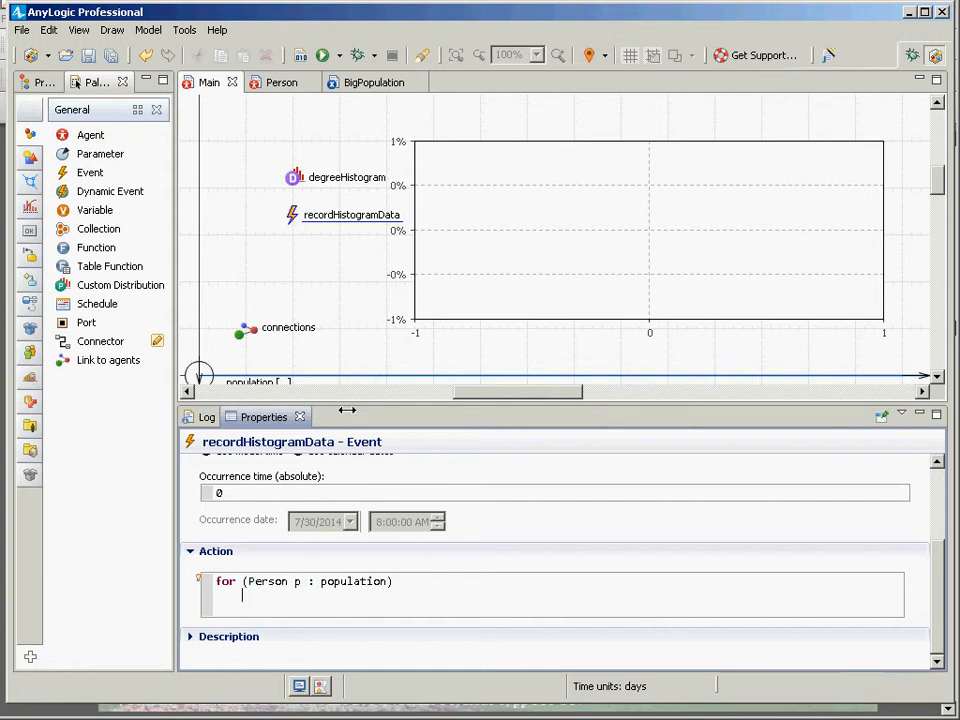
type("degreeHistogram")
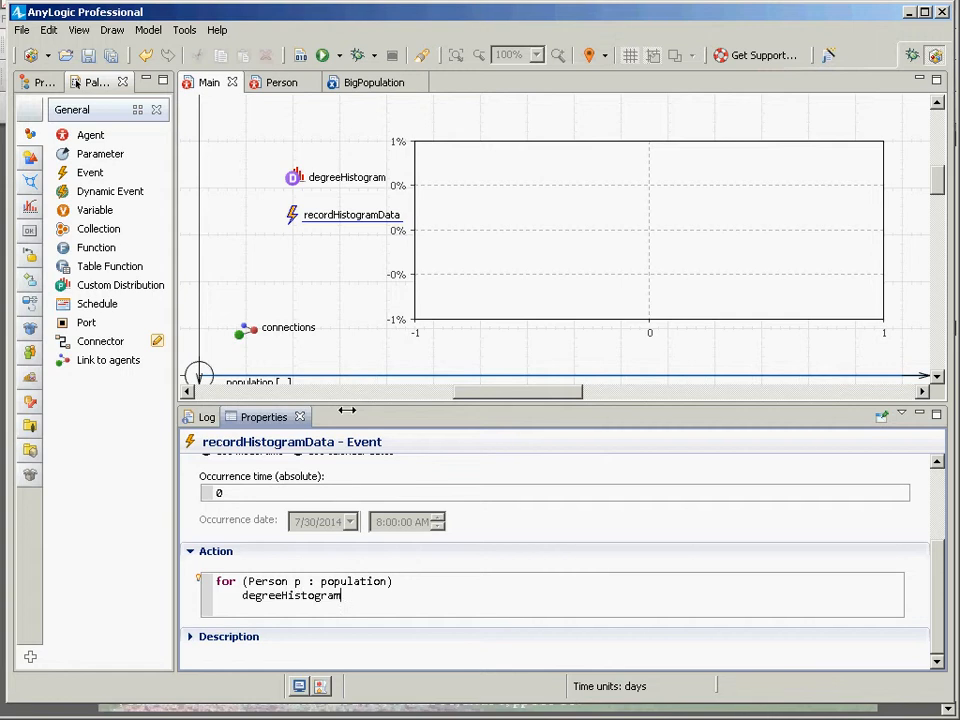
type(".add")
key("ctrl+space")
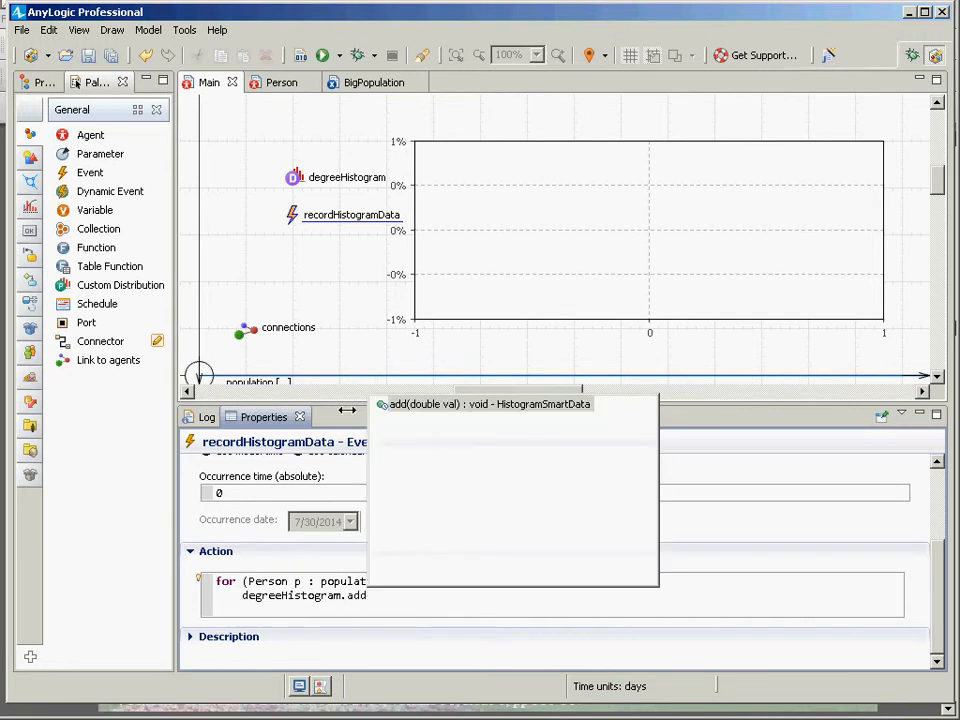
key("Return")
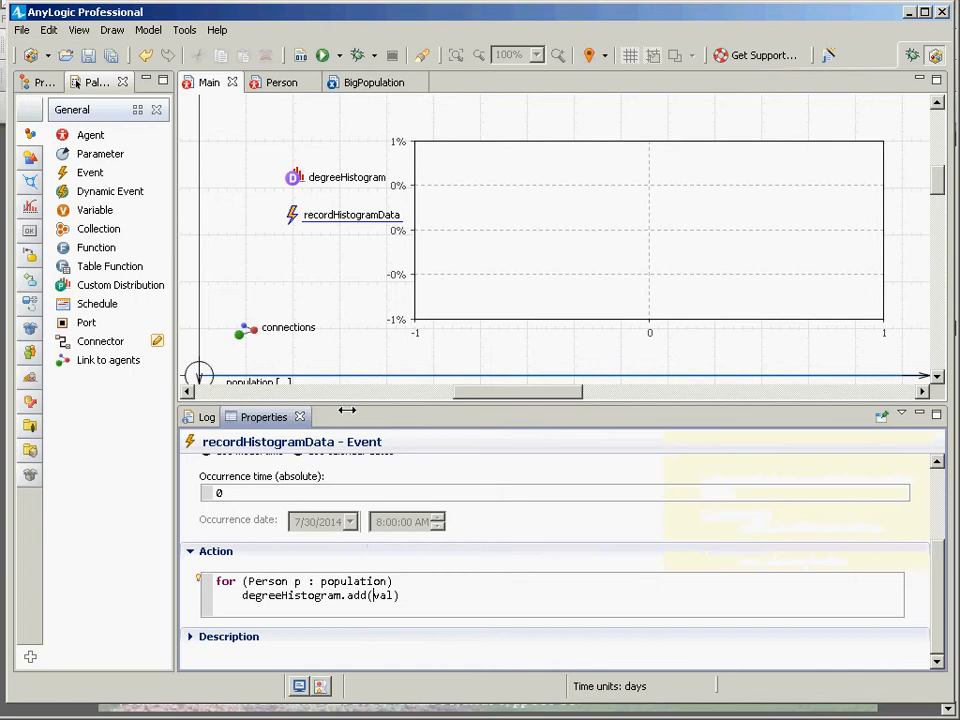
key("ctrl+shift+Right")
key("Delete")
type("p.getCon")
key("ctrl+space")
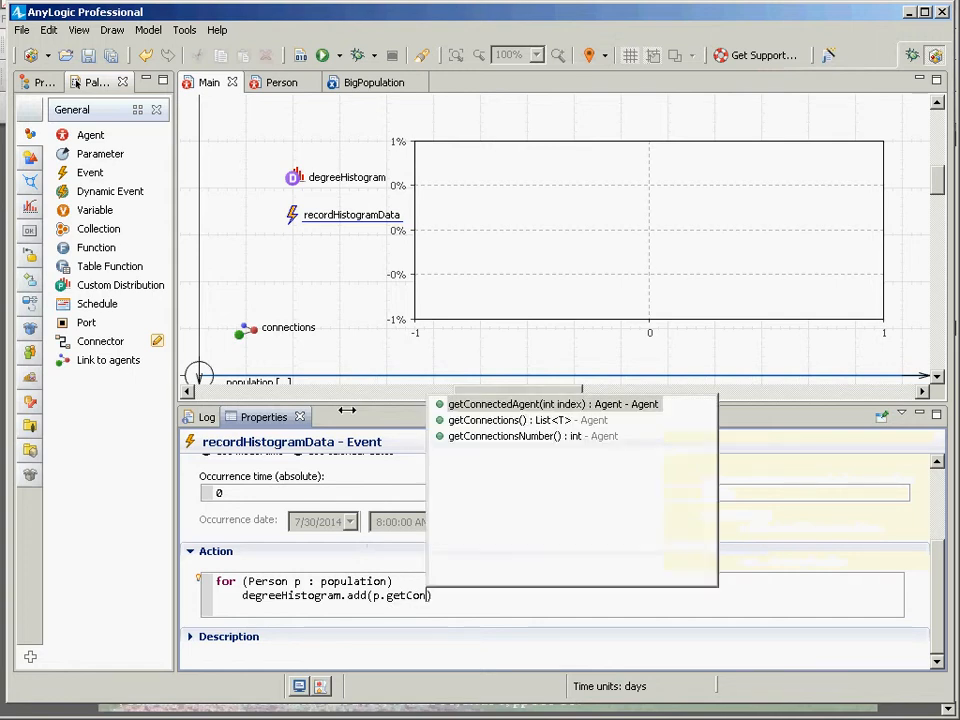
key("Down")
key("Down")
key("Return")
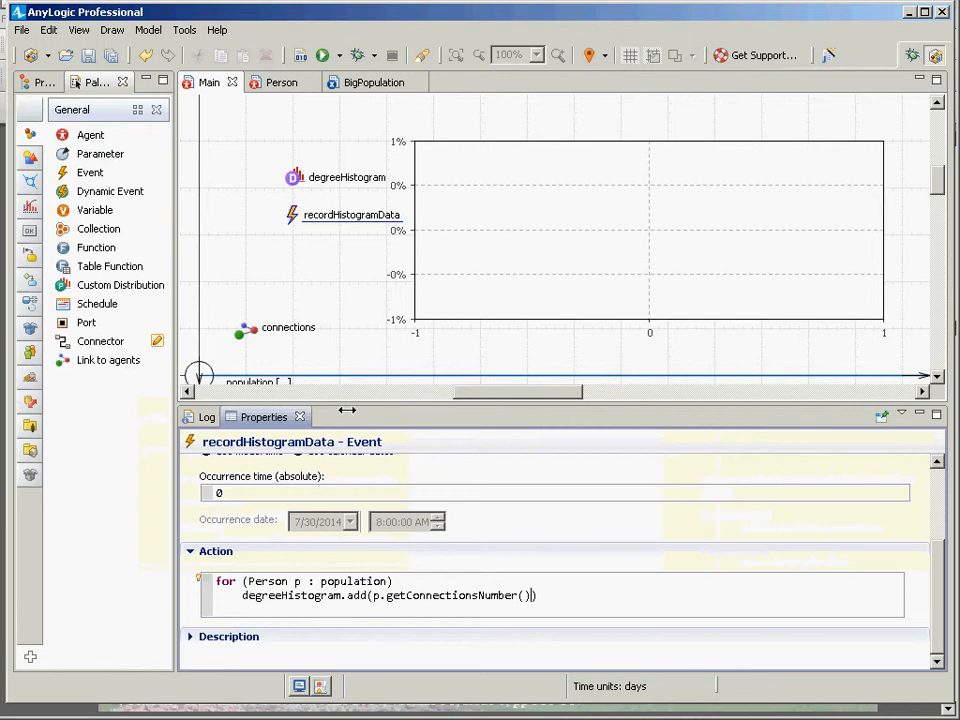
type(");")
Save the model and paste the event's action code into Notepad.
key("ctrl+a")
key("ctrl+c")
key("ctrl+s")
key("alt+Tab")
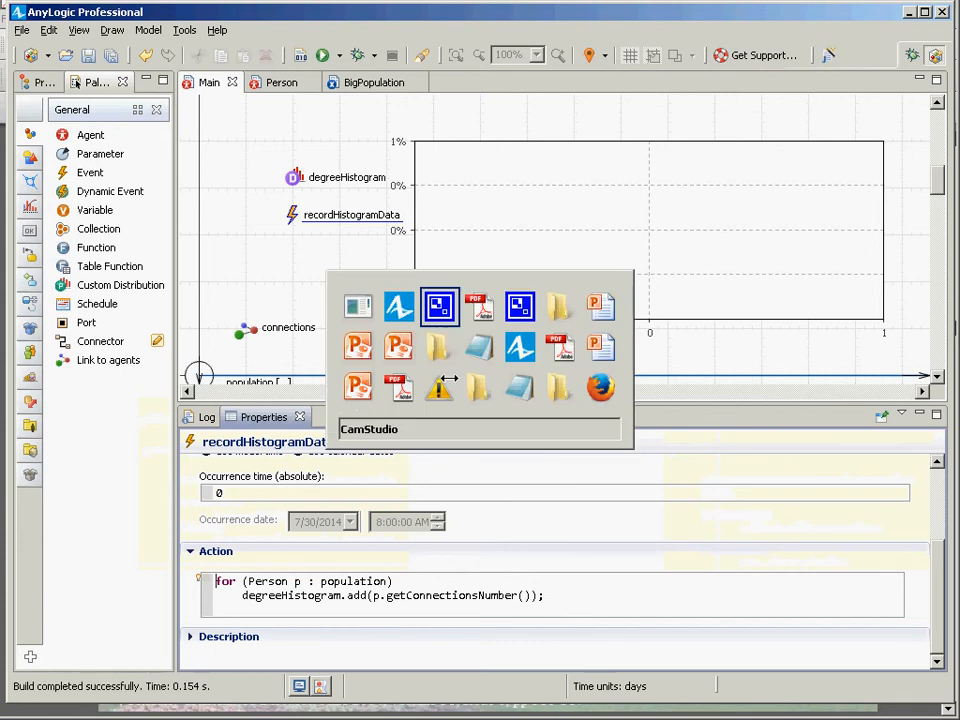
key("alt+Tab")
key("alt+shift+Tab")
key("alt+Tab")
key("alt+Tab")
key("alt+Tab")
key("alt+Tab")
key("alt+Tab")
key("alt+Tab")
key("alt+Tab")
key("alt+Tab")
key("ctrl+v")
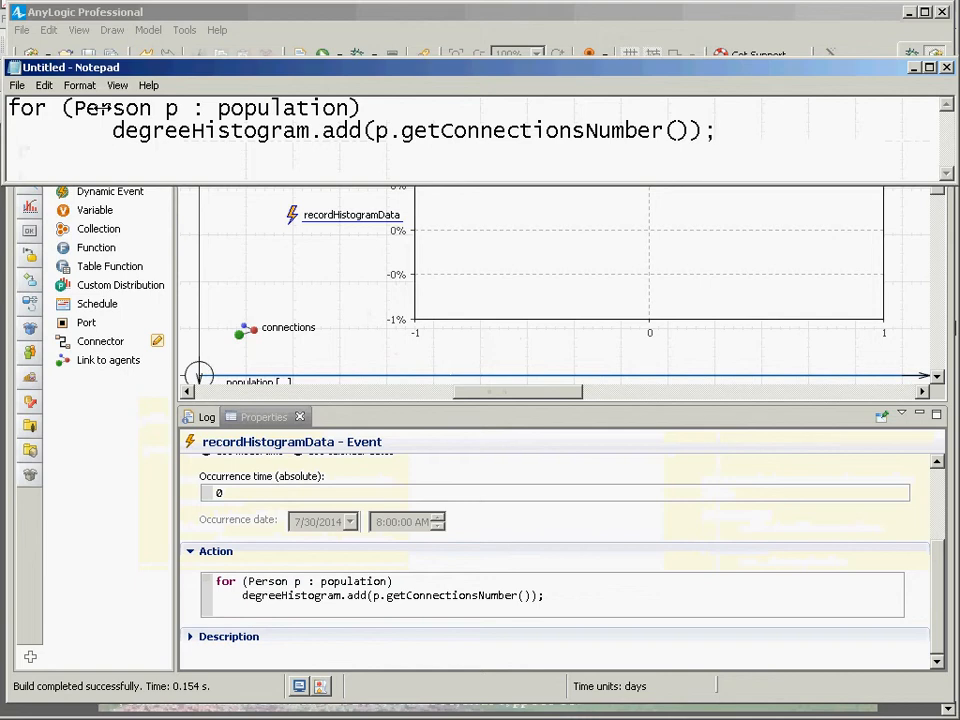
Highlight the loop header's parts in Notepad, such as Person p and population.
key("Left")
key("Left")
key("Left")
key("Left")
key("End")
key("shift+Home")
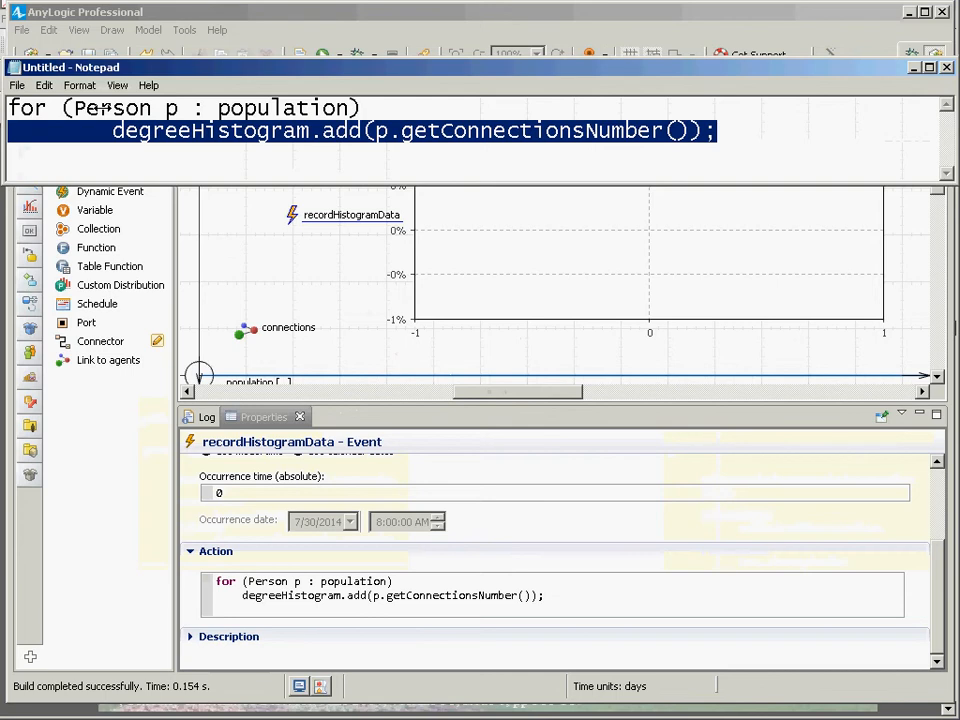
key("shift+Left")
key("shift+Left")
key("shift+Left")
key("shift+Left")
key("shift+Left")
key("shift+Left")
key("shift+Left")
key("shift+Left")
key("shift+Left")
key("shift+Left")
key("shift+Left")
key("shift+Left")
key("shift+Left")
key("shift+Left")
key("shift+Left")
key("shift+Left")
key("shift+Left")
key("shift+Left")
key("shift+Left")
key("shift+Left")
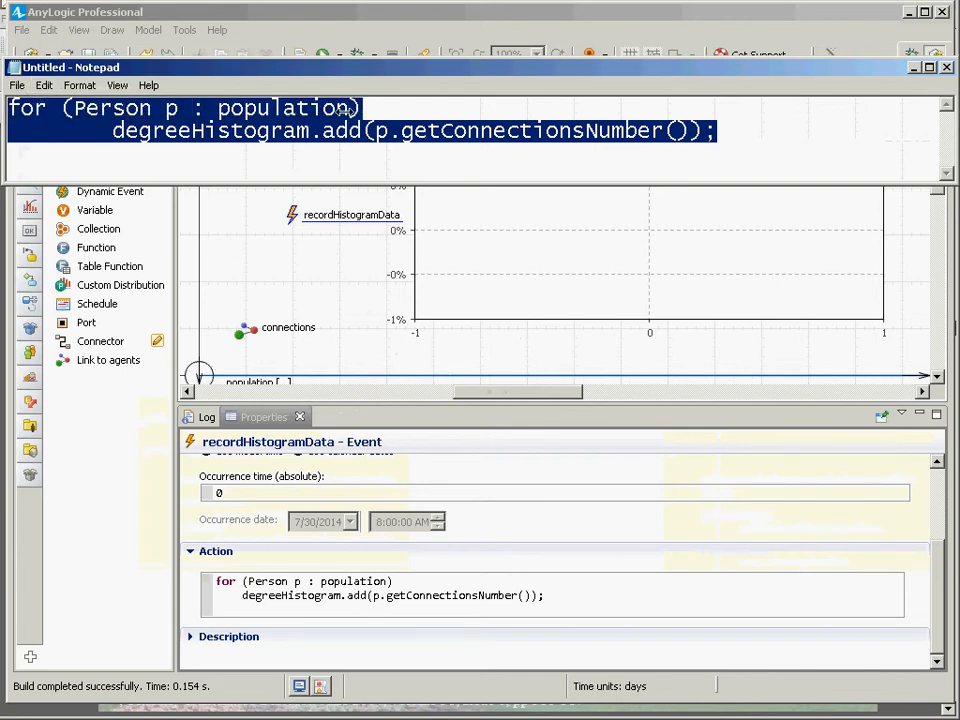
left_click(72, 110)
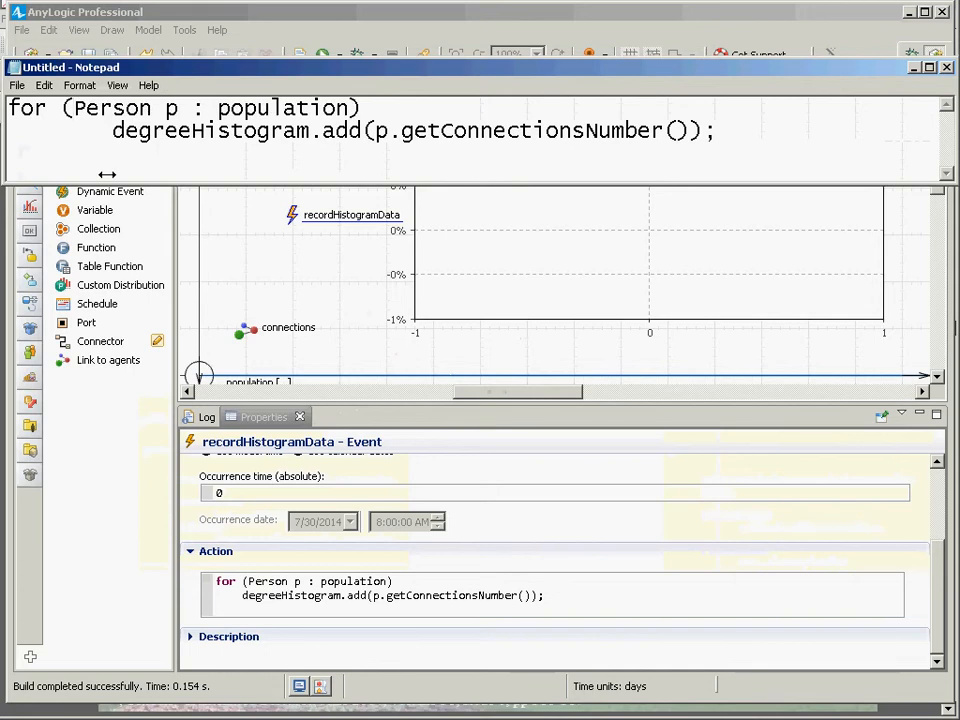
key("ctrl+shift+Right")
key("ctrl+shift+Right")
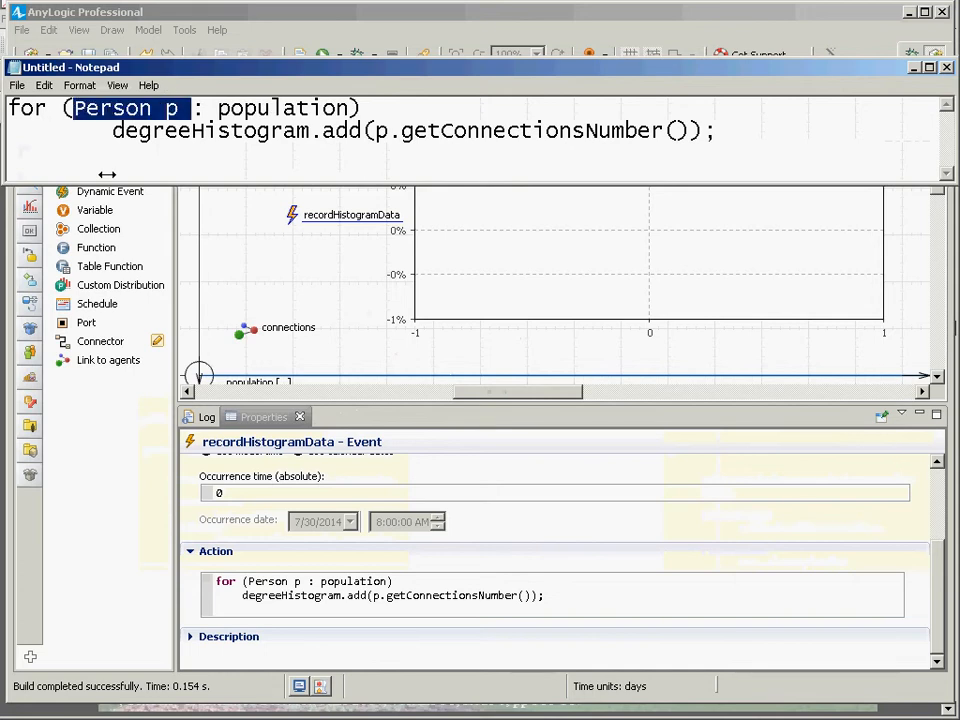
key("Right")
key("shift+Left")
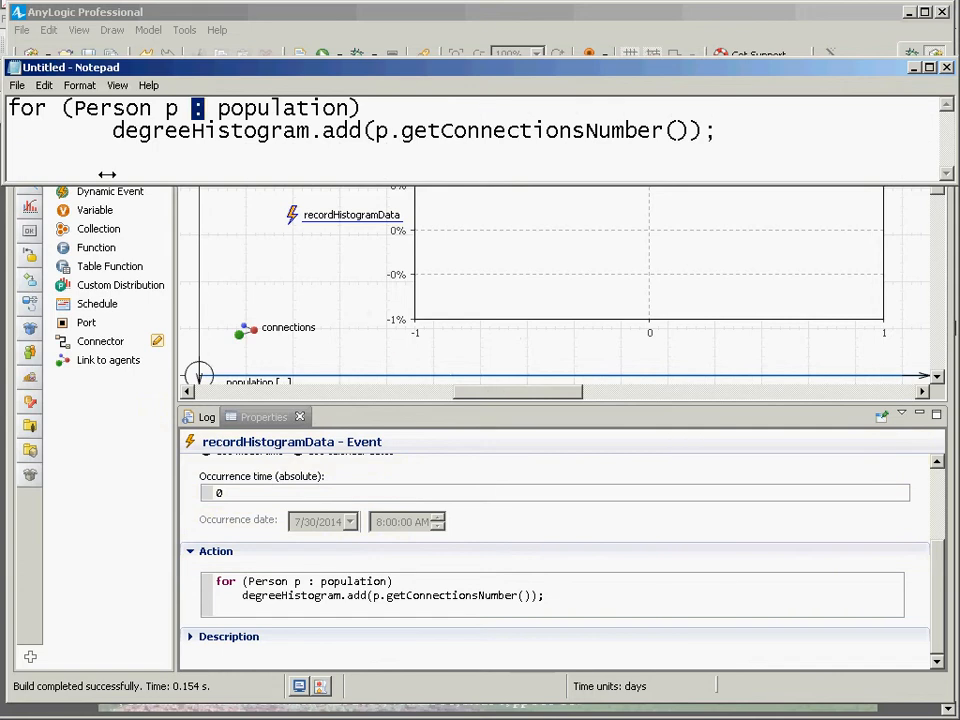
key("ctrl+Right")
key("ctrl+Right")
key("ctrl+Right")
key("Up")
key("ctrl+Right")
key("ctrl+Right")
key("ctrl+Right")
key("ctrl+shift+Right")
key("shift+Left")
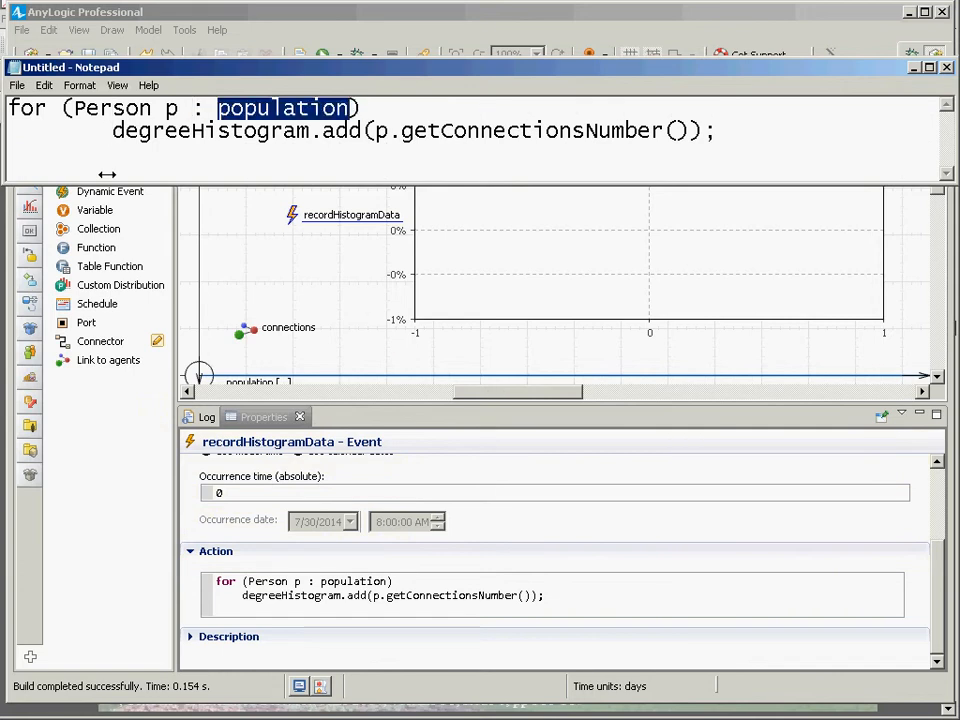
key("Left")
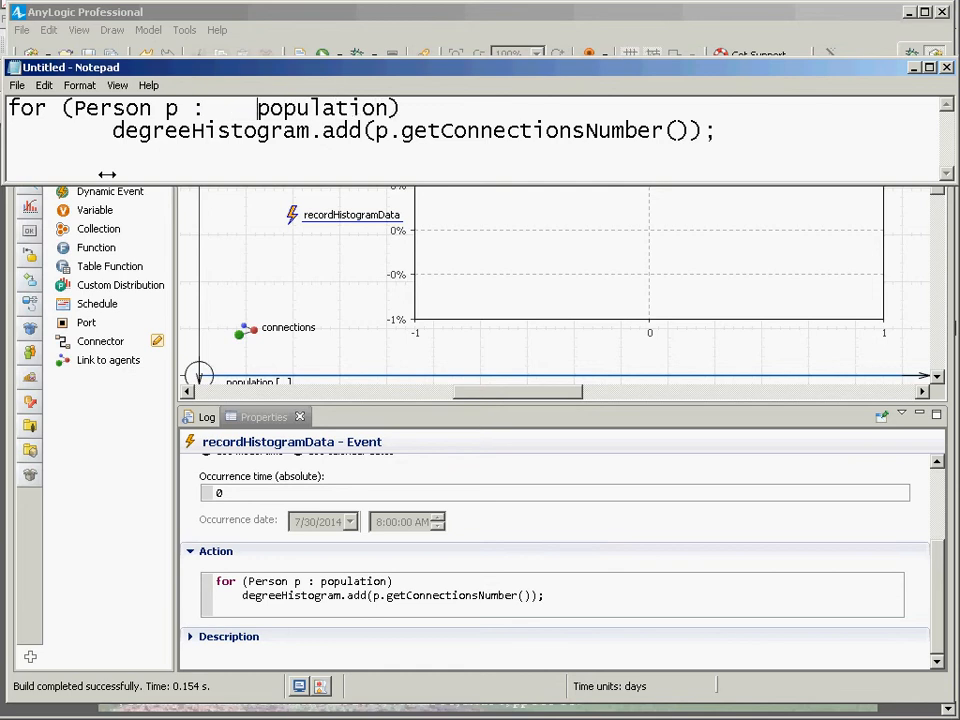
key("BackSpace")
key("BackSpace")
key("BackSpace")
key("BackSpace")
key("BackSpace")
key("BackSpace")
key("BackSpace")
key("BackSpace")
key("BackSpace")
type(":")
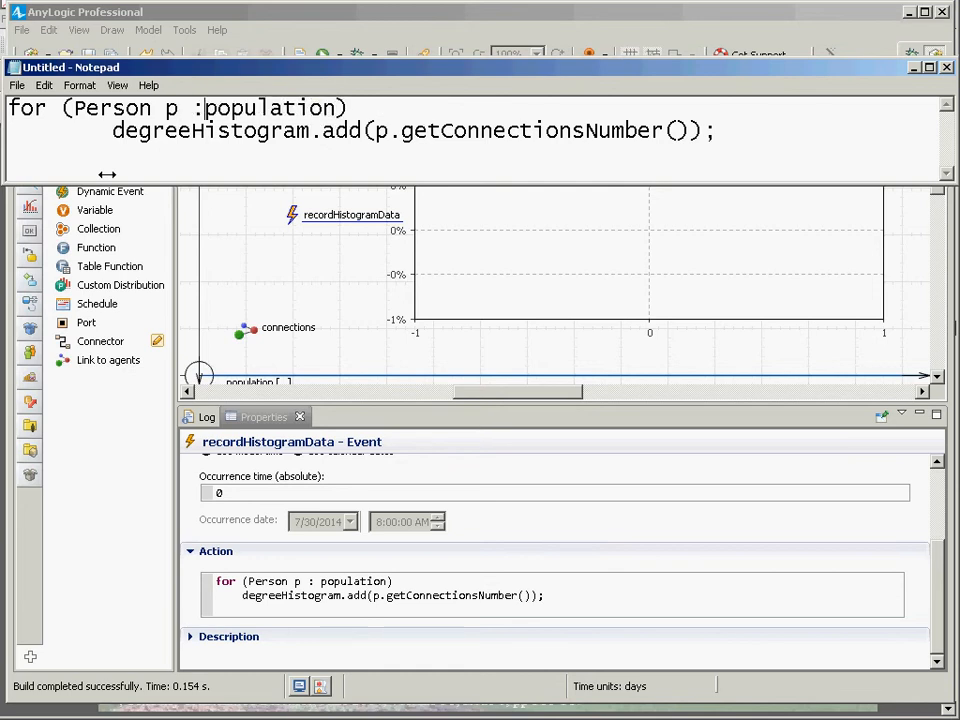
key("Left")
key("Left")
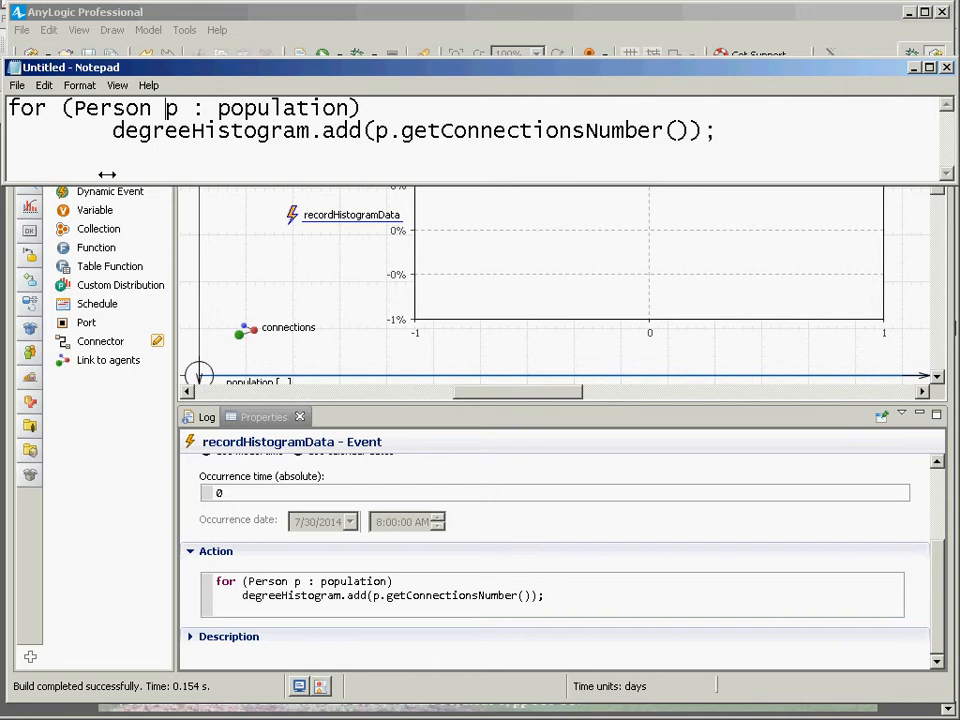
key("BackSpace")
Highlight the degreeHistogram.add line of the loop body in Notepad.
key("Left")
key("ctrl+shift+Right")
key("ctrl+shift+Left")
key("Right")
key("Right")
key("Right")
key("Right")
key("Right")
key("Right")
key("Right")
key("Right")
key("Right")
key("shift+Left")
key("Right")
key("Right")
key("Right")
key("Left")
key("Left")
key("Left")
key("Left")
key("ctrl+shift+Left")
key("Right")
key("Down")
key("ctrl+shift+Right")
key("shift+End")
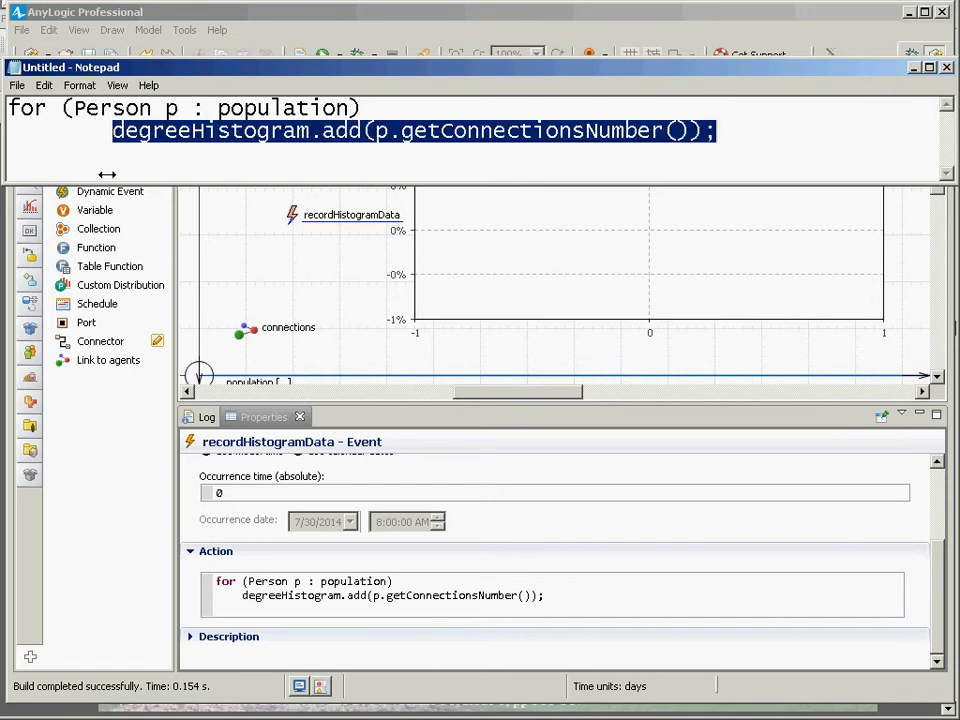
key("End")
key("Up")
key("Home")
key("Down")
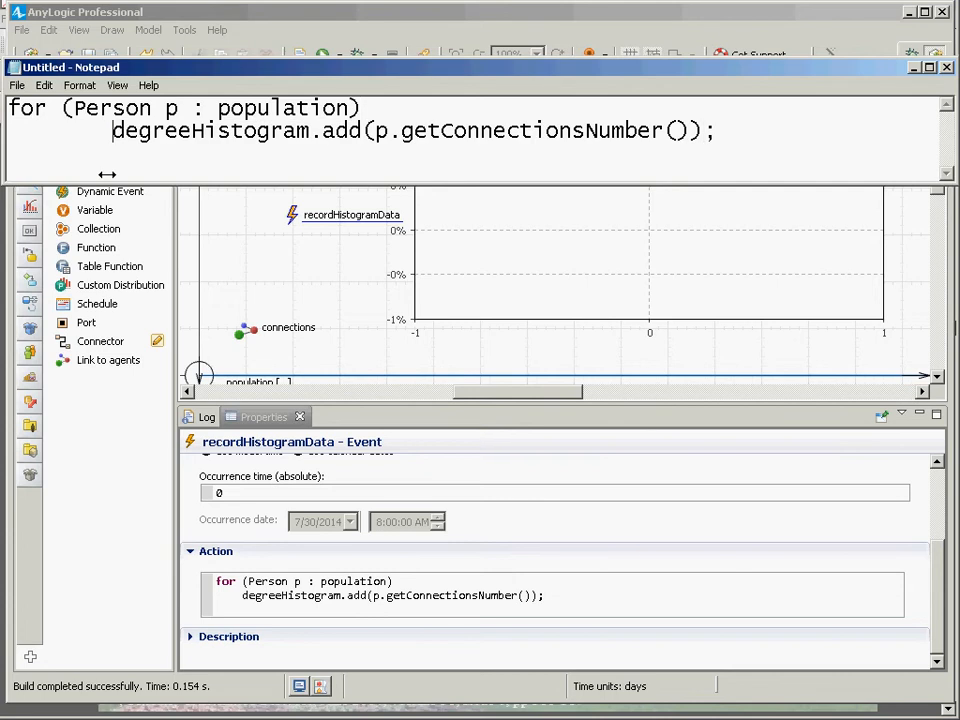
Highlight the add call's argument p.getConnectionsNumber() and its method name in Notepad.
key("ctrl+shift+Right")
key("shift+Left")
key("shift+Left")
key("shift+Left")
key("shift+Left")
key("Right")
key("Right")
key("ctrl+Left")
key("ctrl+shift+Right")
key("Right")
key("shift+End")
key("shift+Left")
key("shift+Left")
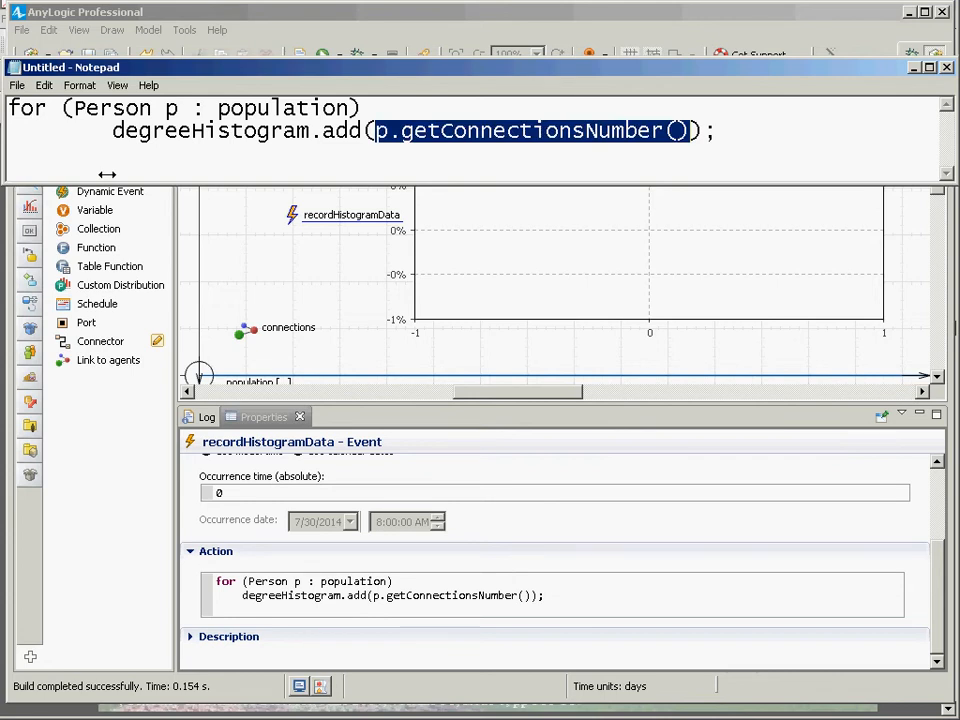
key("Right")
key("ctrl+Left")
key("ctrl+Left")
key("ctrl+shift+Right")
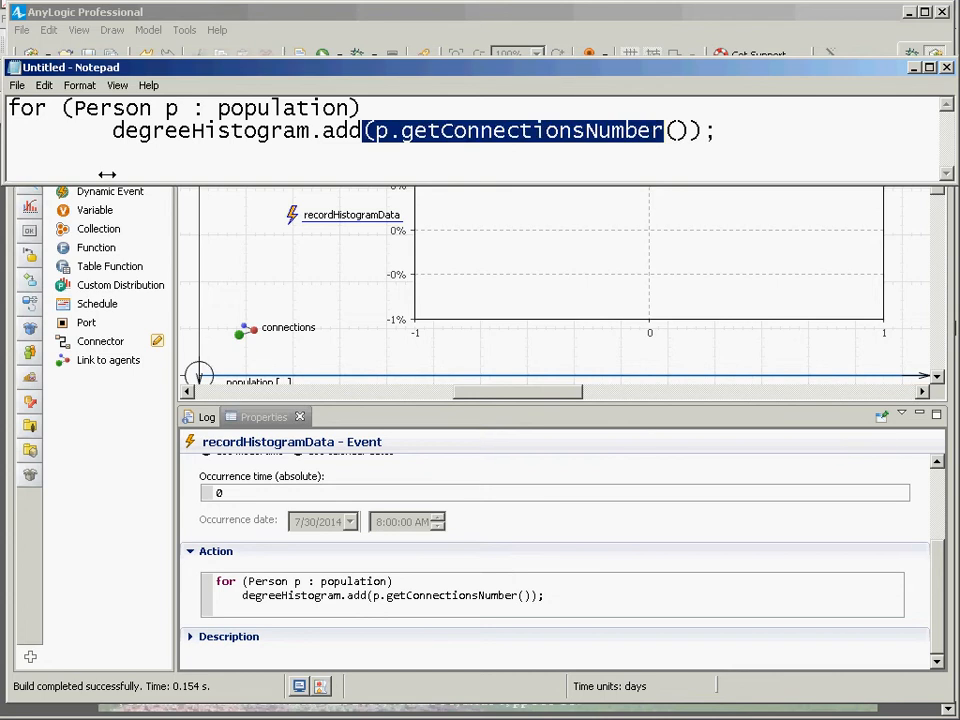
key("Right")
key("Right")
key("Right")
key("shift+Left")
key("shift+Left")
key("shift+Left")
key("shift+Left")
key("shift+Left")
key("shift+Left")
key("shift+Left")
key("shift+Left")
key("shift+Left")
key("shift+Left")
key("shift+Left")
key("shift+Left")
key("shift+Left")
key("shift+Left")
key("shift+Left")
key("shift+Left")
key("shift+Left")
key("shift+Left")
key("shift+Left")
key("shift+Left")
key("shift+Left")
key("shift+Left")
key("shift+Left")
key("shift+Left")
key("shift+Left")
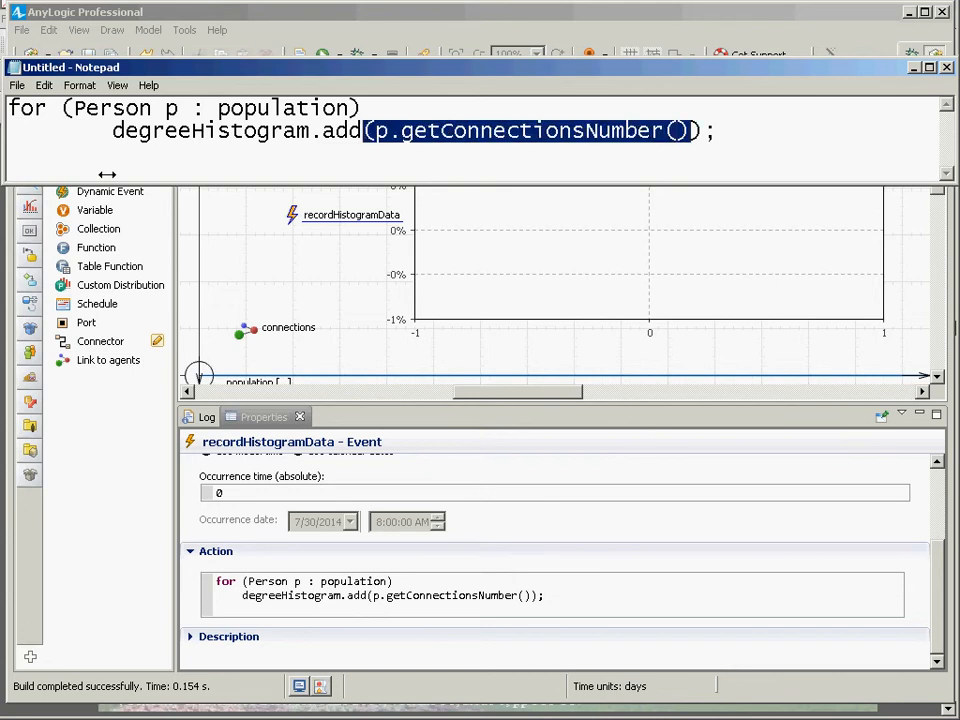
key("shift+Right")
key("shift+Right")
key("shift+Right")
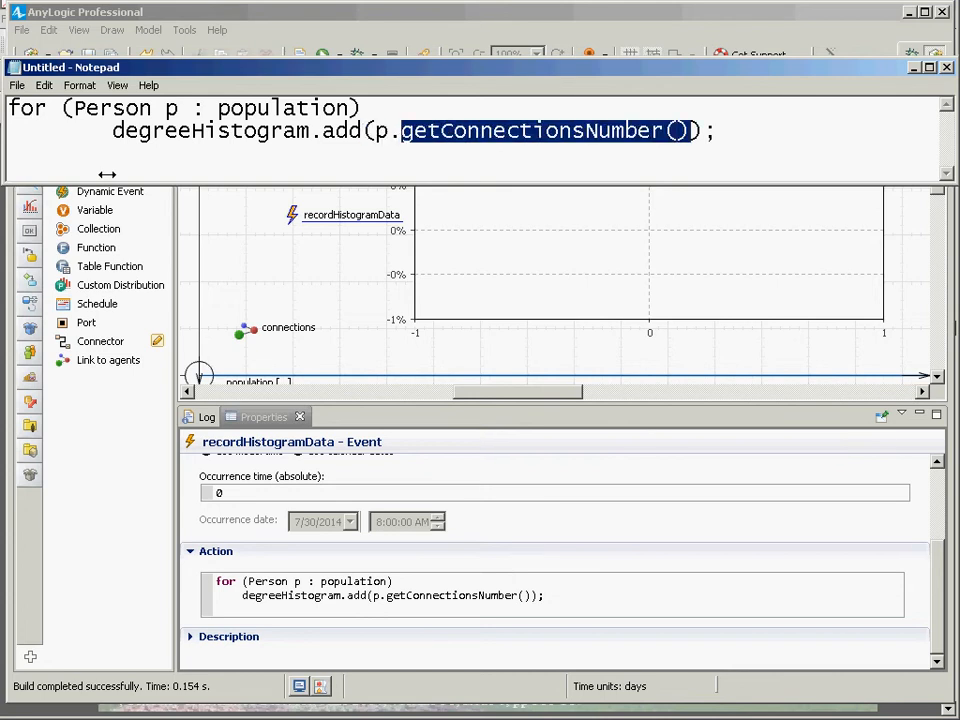
left_click(398, 595)
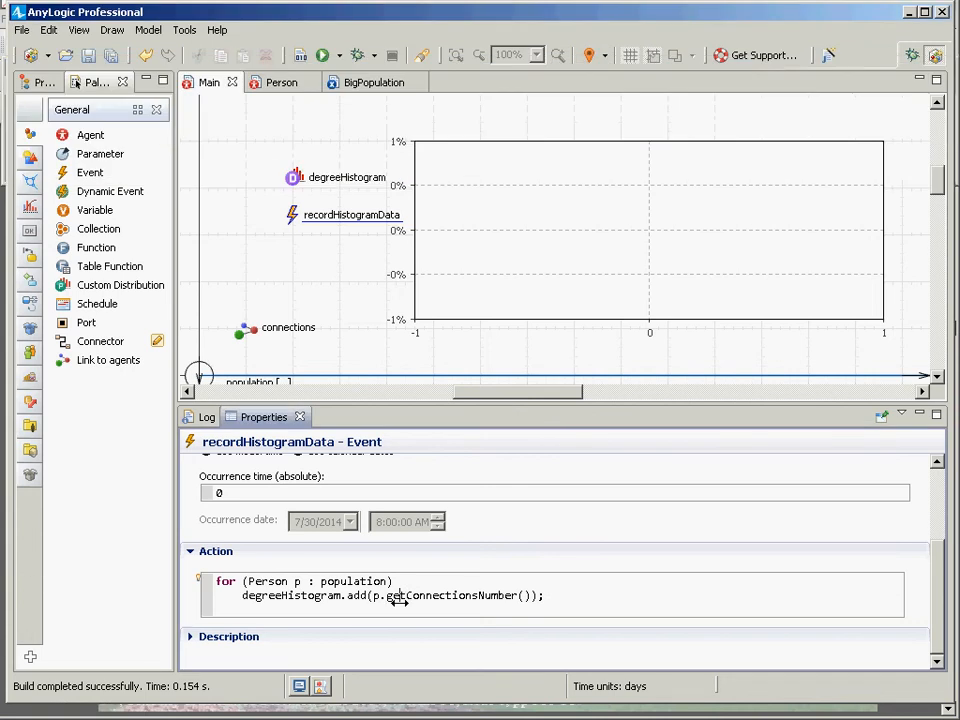
Retype the getConnectionsNumber() call in the event's action using code completion, closing it with );.
double_click(398, 600)
key("shift+End")
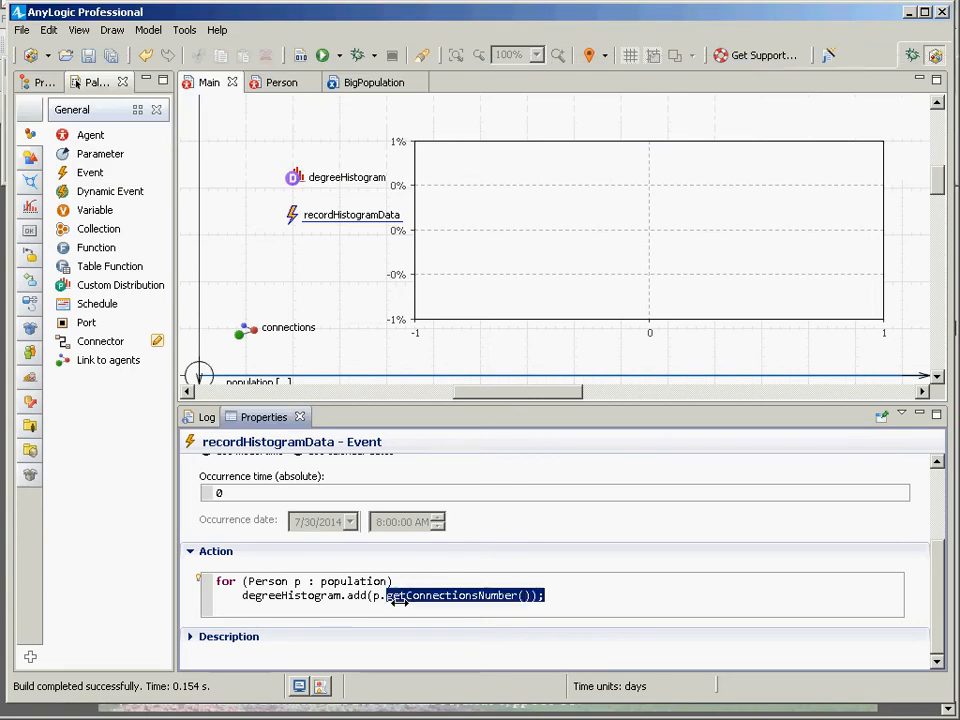
key("Delete")
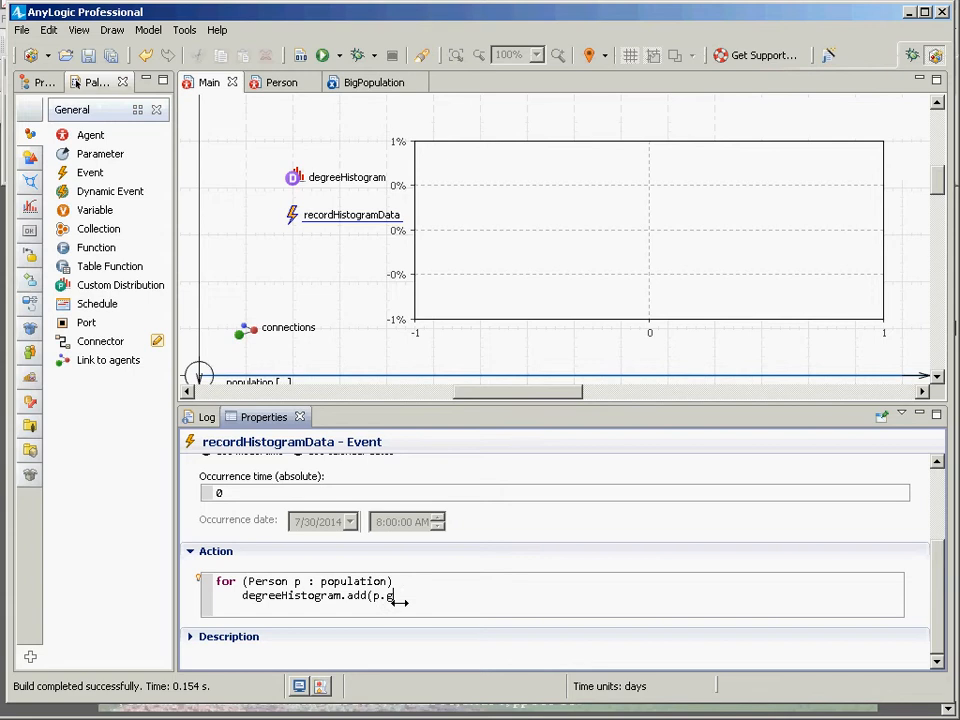
type("getCon")
key("ctrl+space")
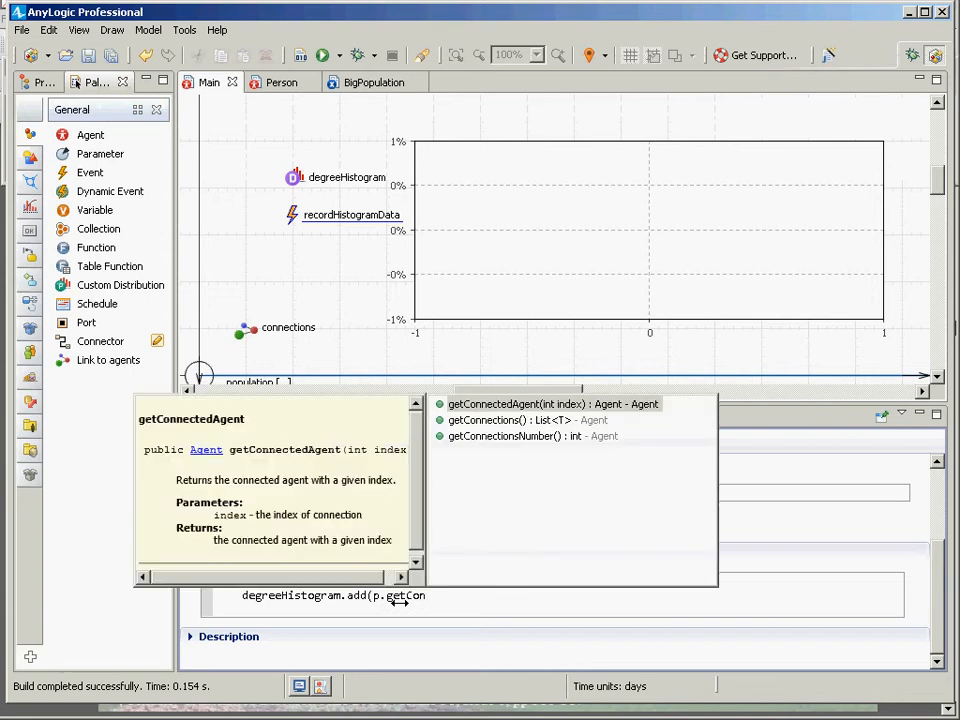
key("Down")
key("Down")
key("Return")
type(");")
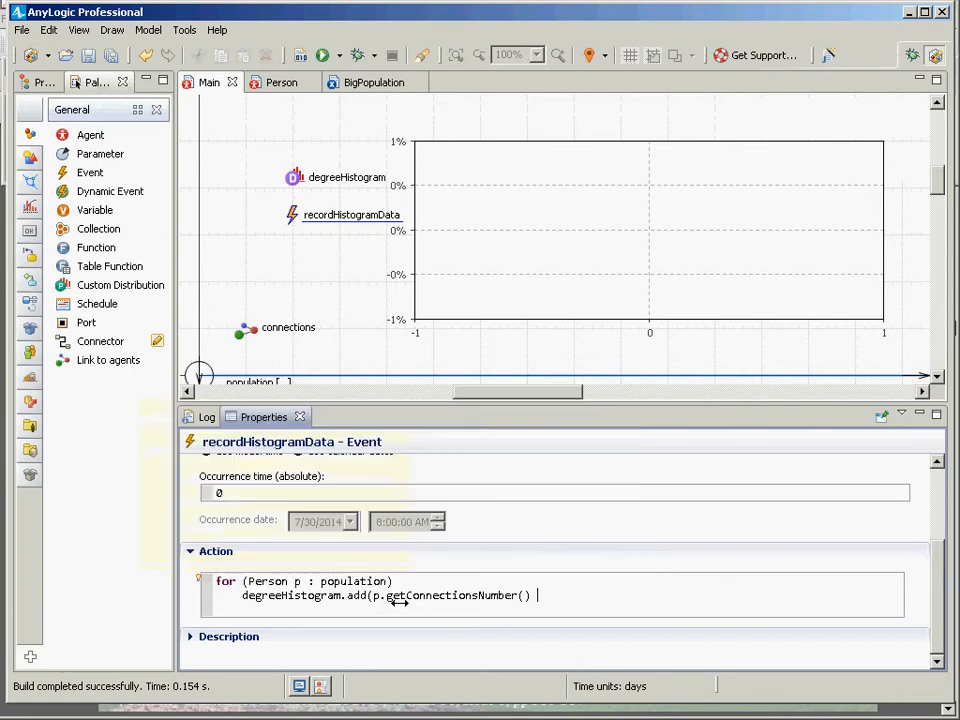
Highlight the add call's argument and then the whole degreeHistogram.add line in Notepad.
key("alt+Tab")
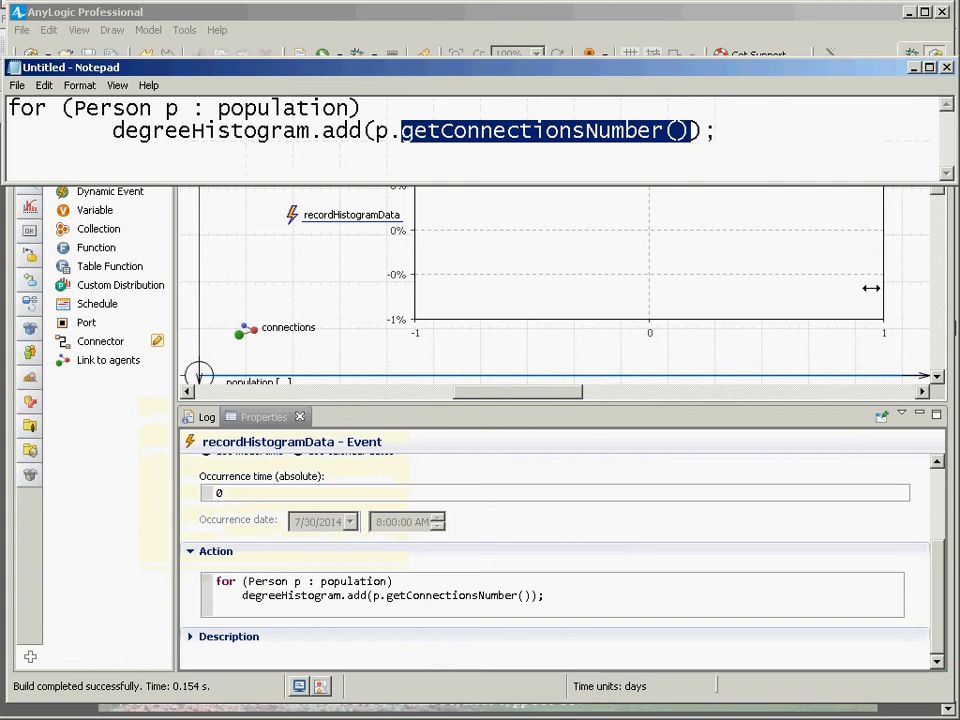
left_click(748, 143)
key("ctrl+shift+Left")
key("ctrl+shift+Left")
key("ctrl+shift+Left")
key("ctrl+shift+Left")
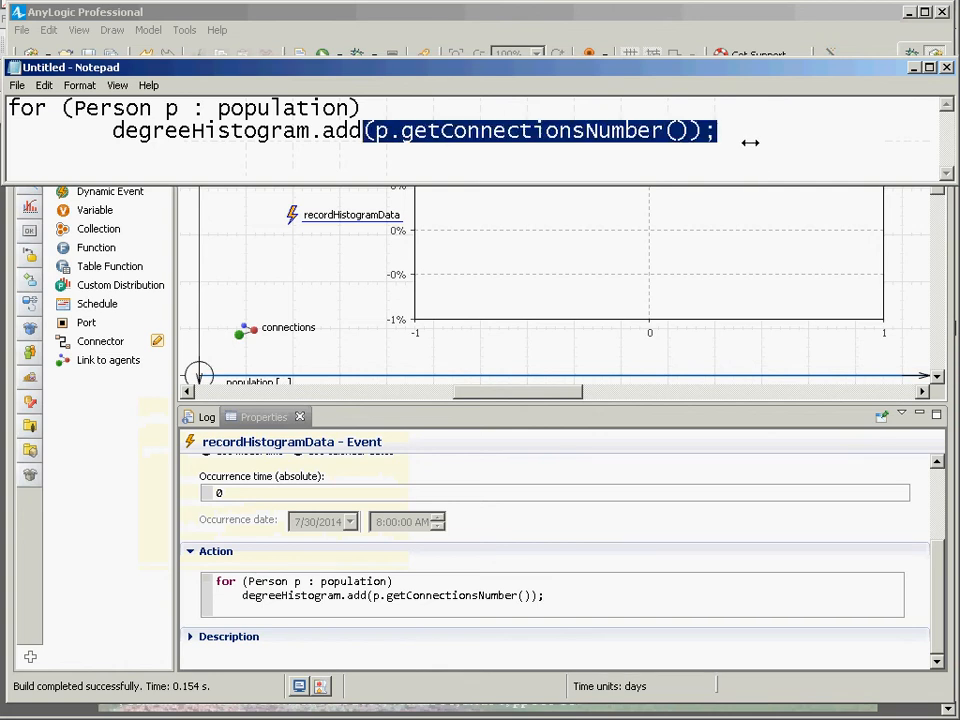
key("ctrl+shift+Right")
key("ctrl+shift+Right")
key("ctrl+shift+Right")
key("shift+Up")
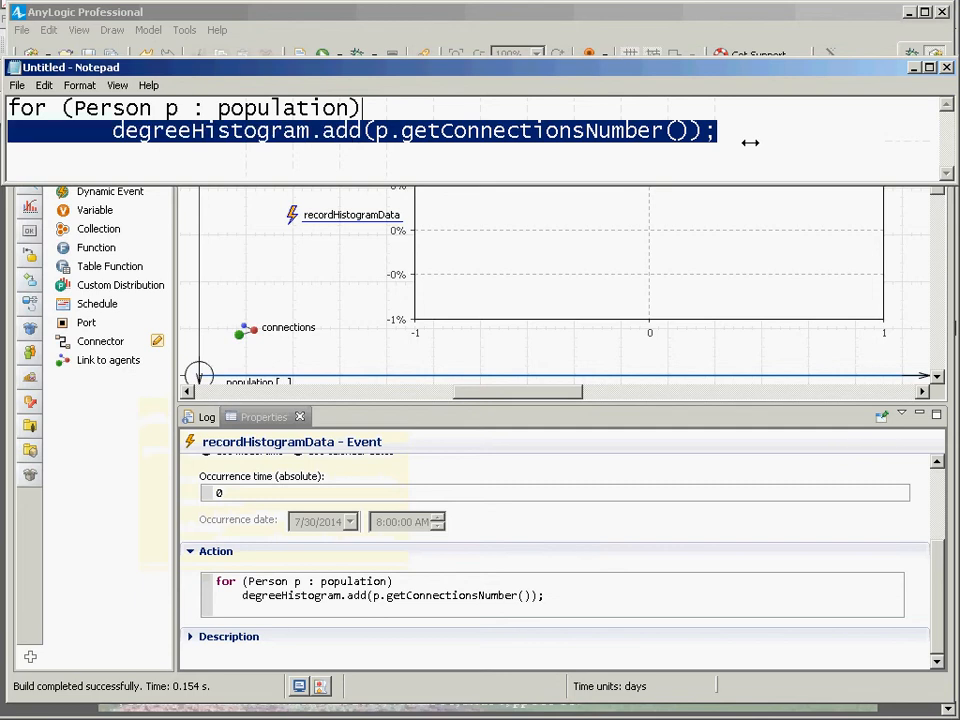
key("ctrl+shift+Right")
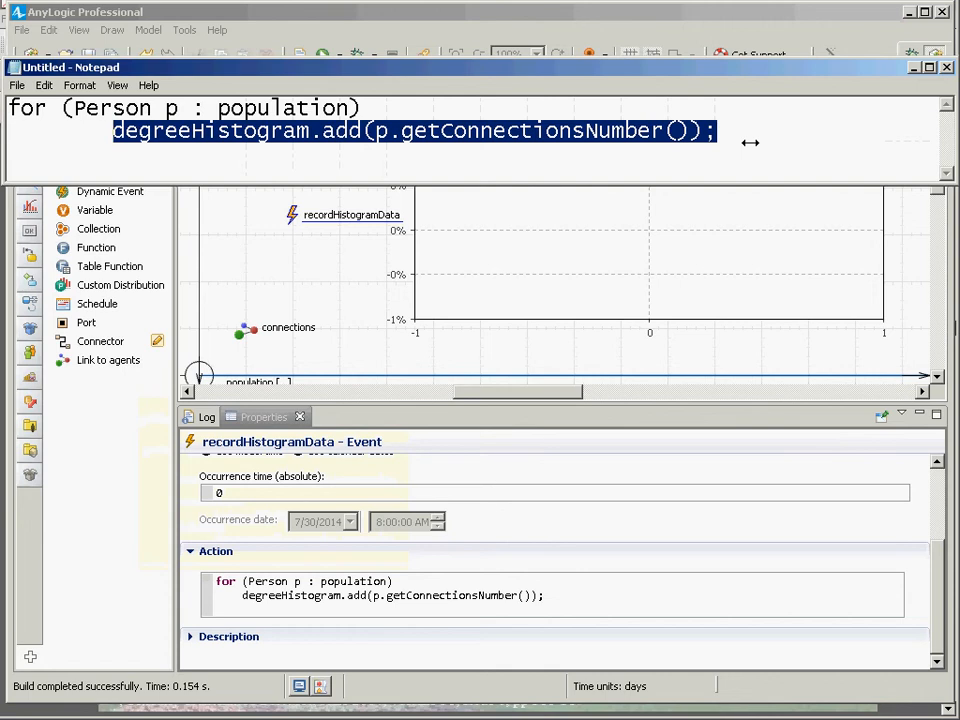
Return to the modeling environment and build the model.
key("alt+Tab")
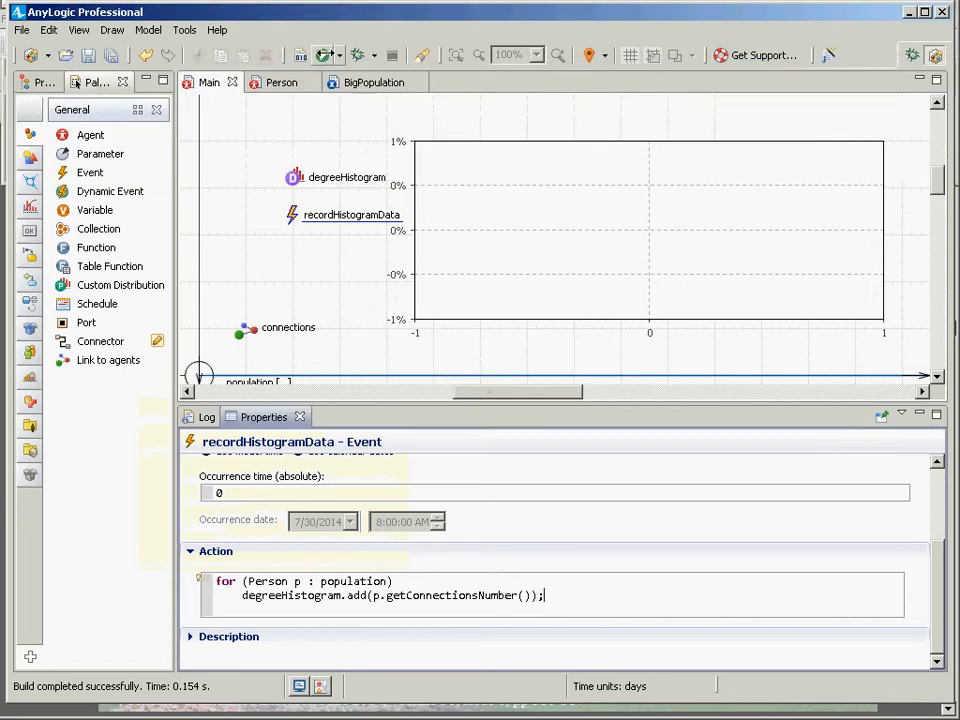
left_click(301, 55)
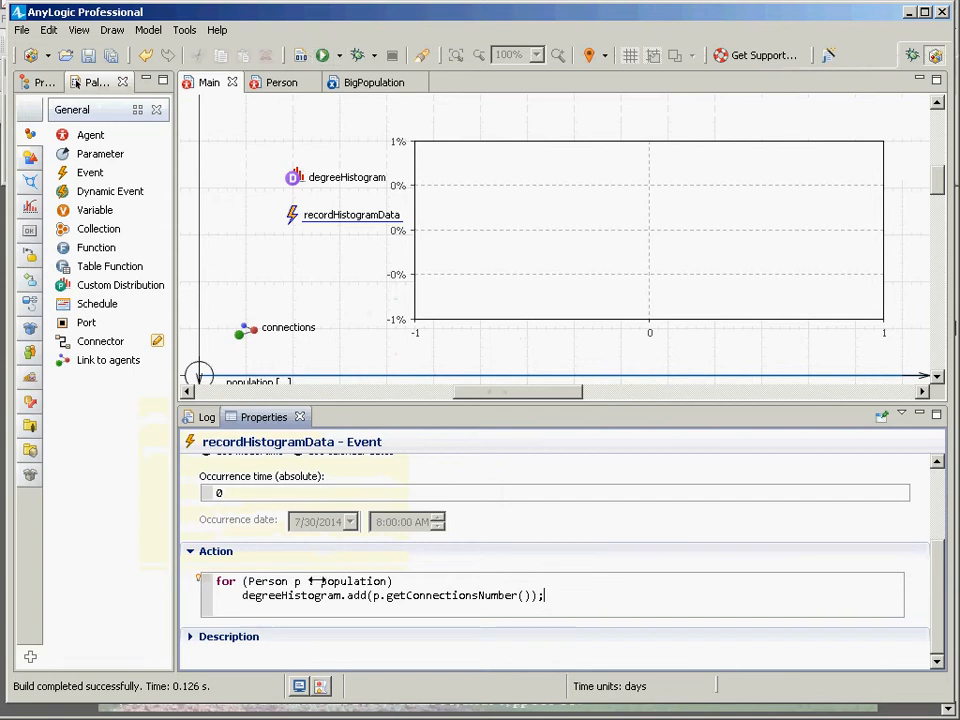
double_click(312, 581)
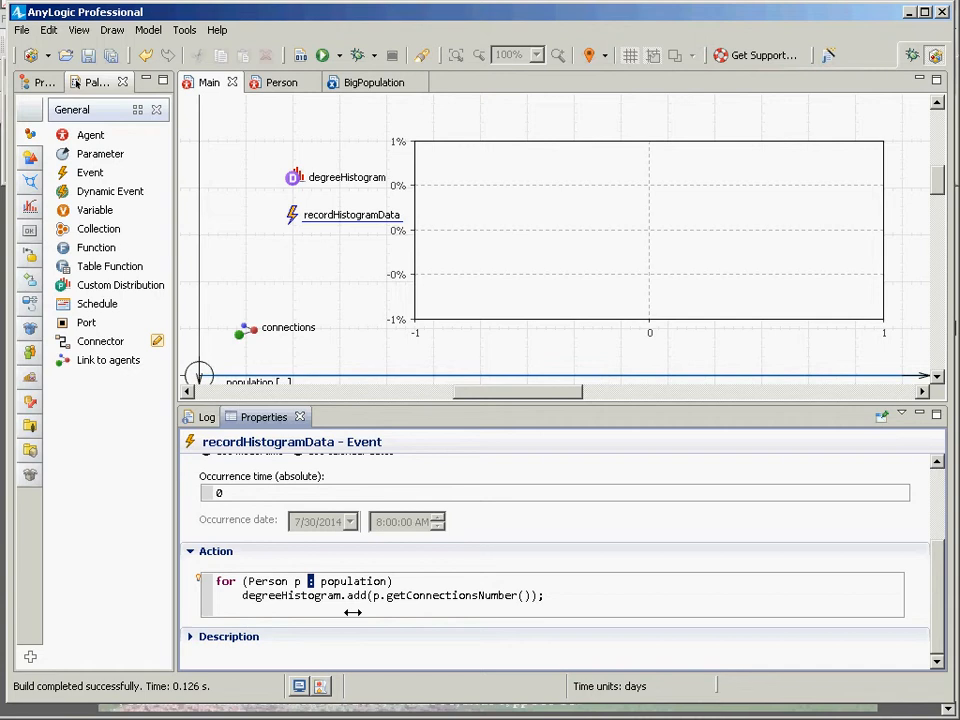
left_click(300, 56)
Add a histogram data item to the chart and title it Degree Centrality.
left_click(634, 229)
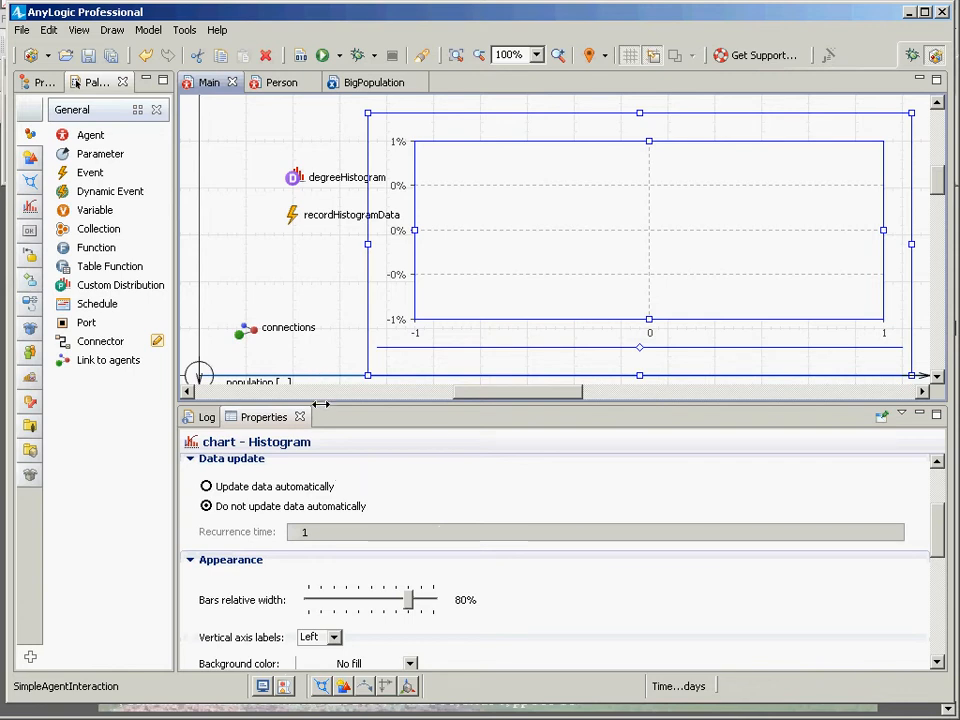
left_click_drag(322, 408, 322, 293)
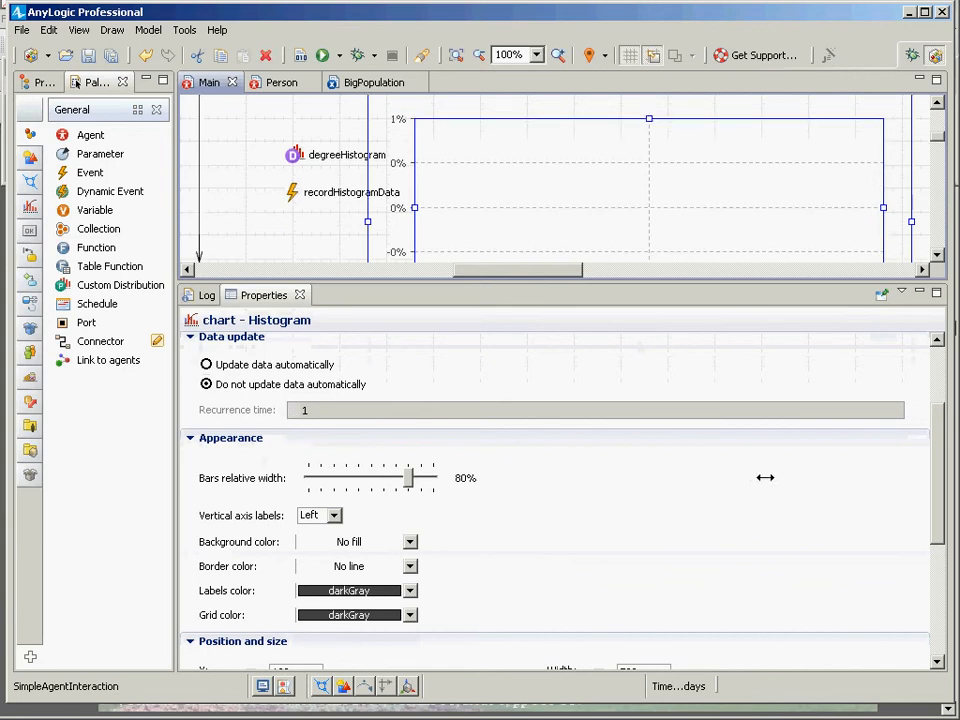
left_click_drag(930, 506, 909, 433)
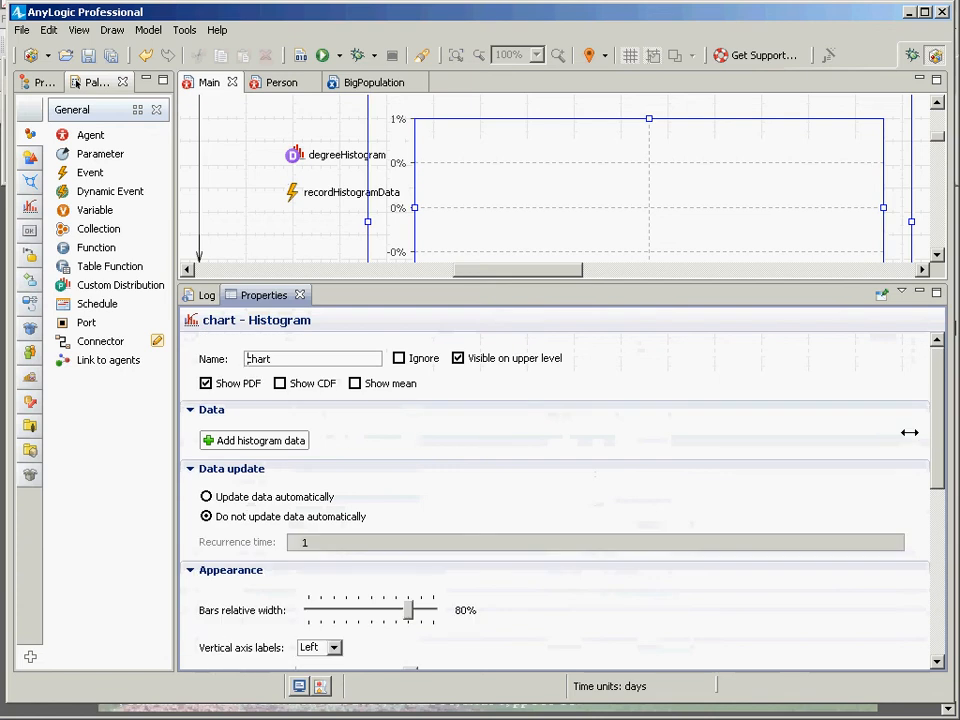
left_click(272, 440)
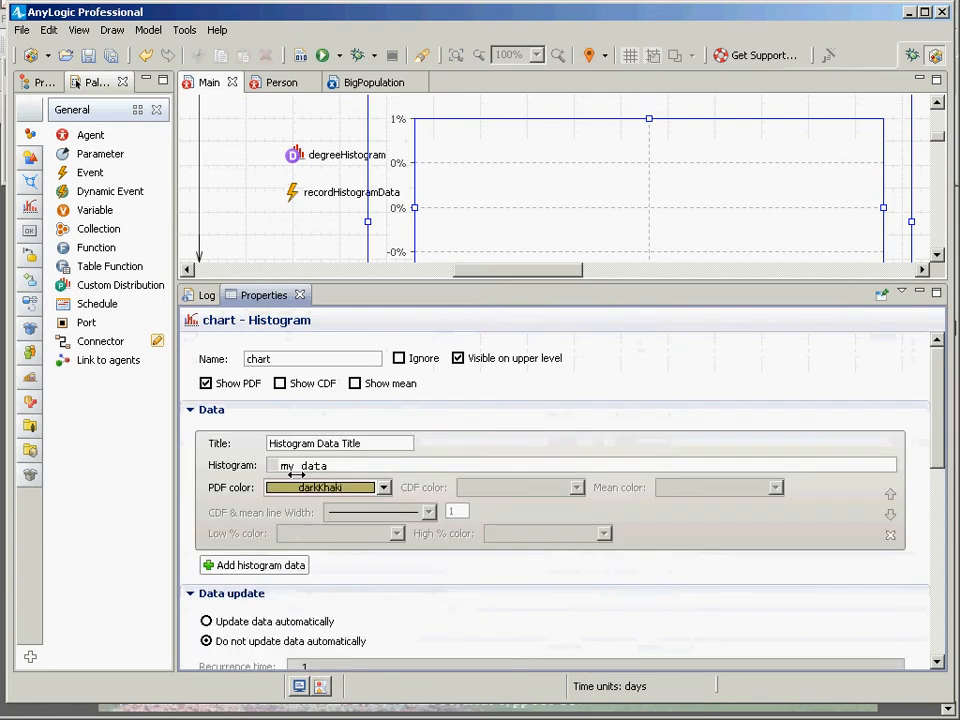
left_click_drag(363, 443, 137, 411)
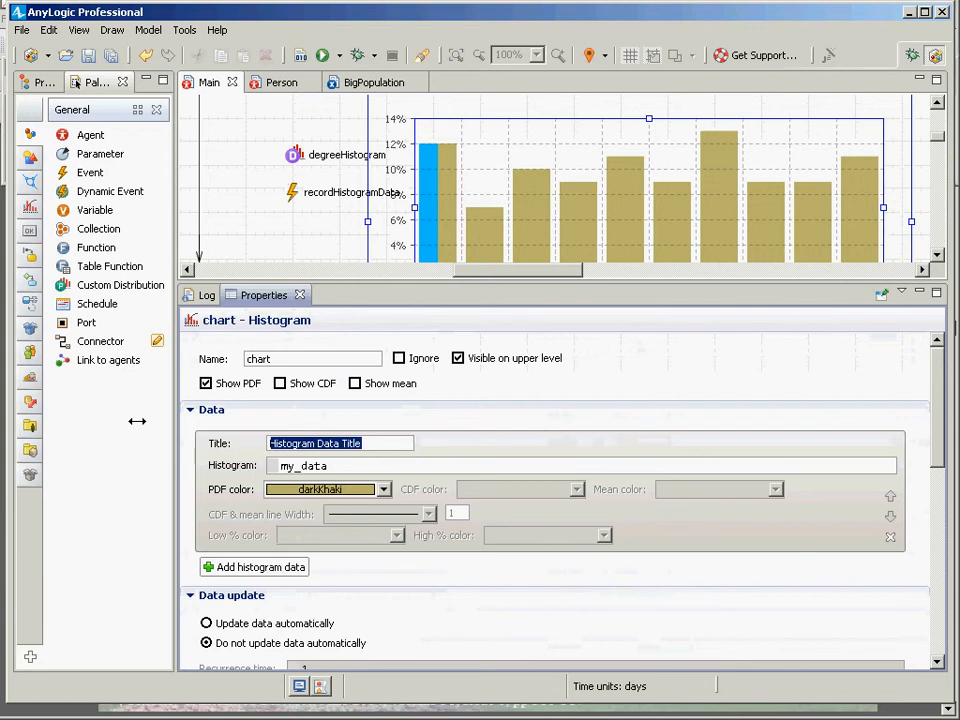
type("Degree ")
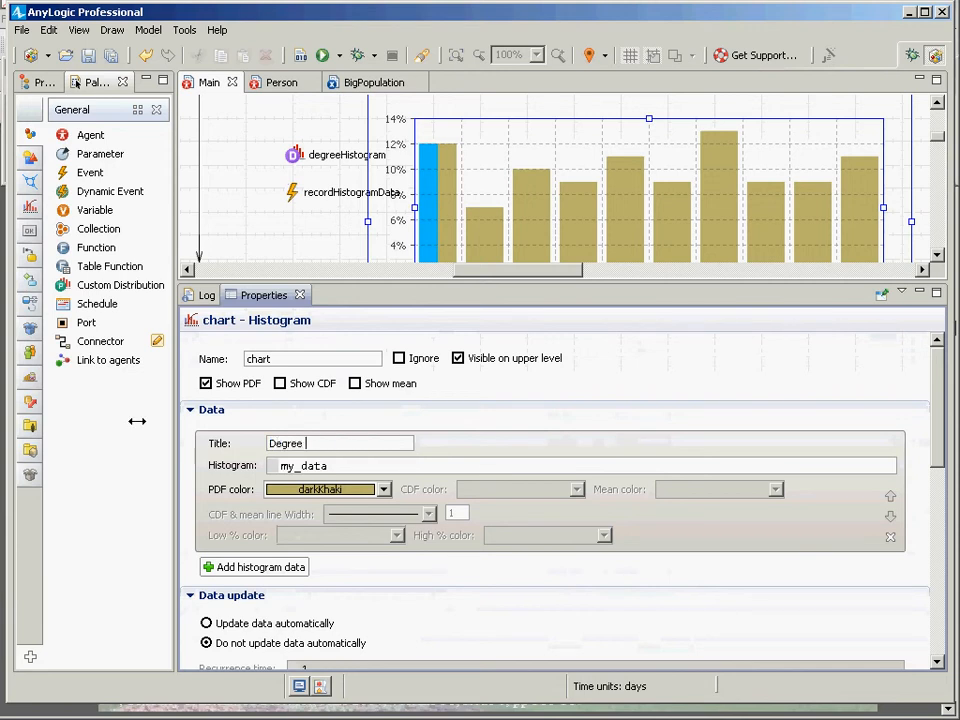
type("Centrality")
Set the chart data's histogram to degreeHistogram and save the model.
double_click(320, 466)
type("d")
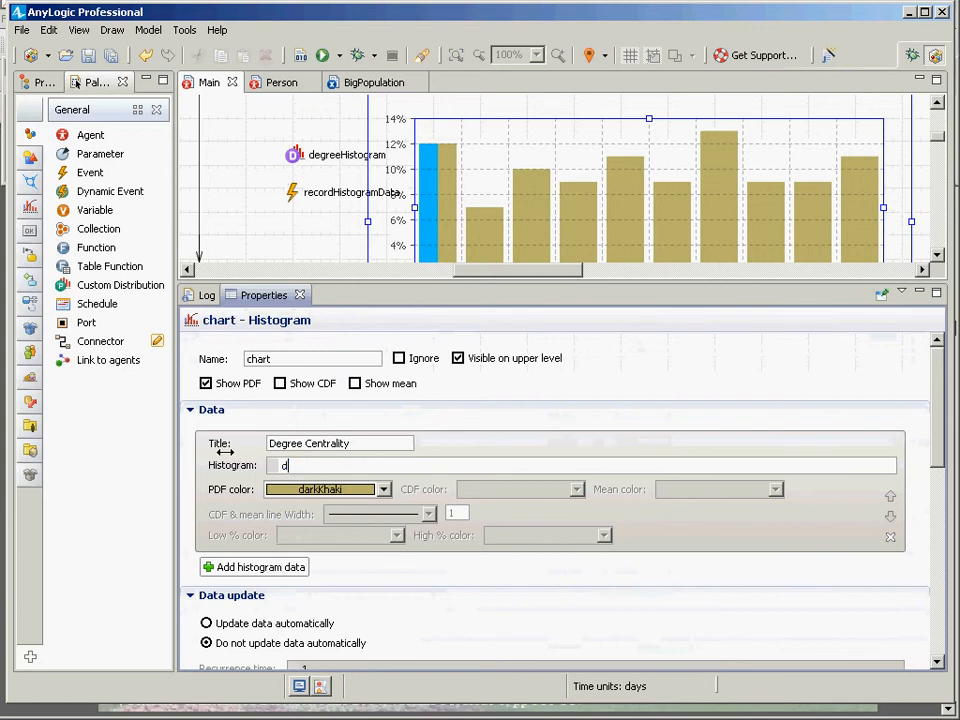
type("egreeHistogram")
left_click(505, 206)
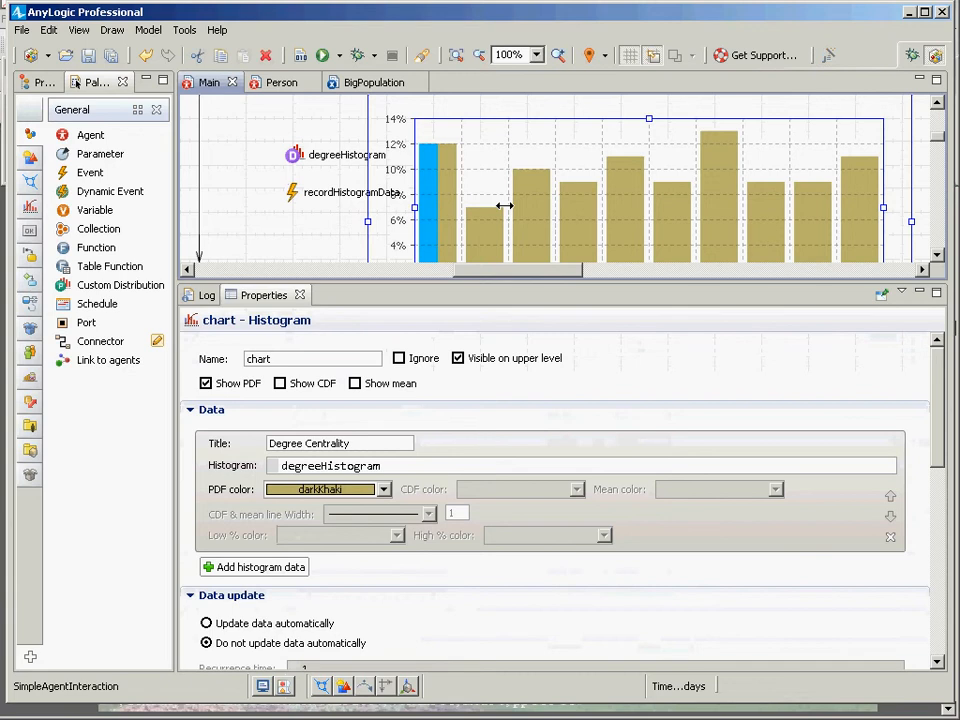
key("ctrl+s")
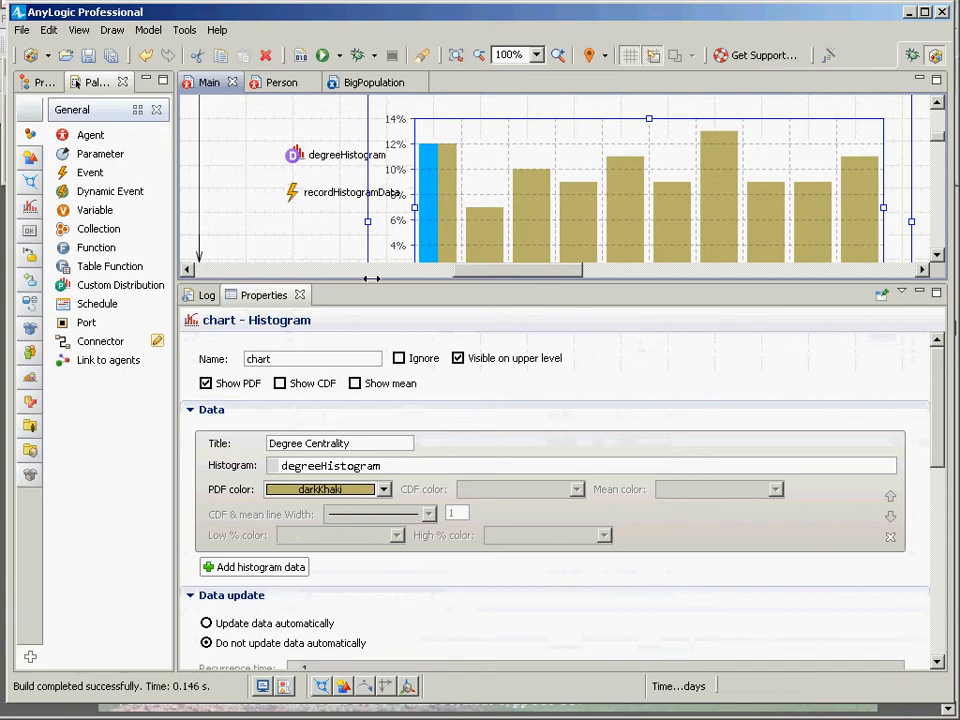
Review the recordHistogramData event's action code, highlighting the degreeHistogram reference.
left_click_drag(371, 282, 371, 434)
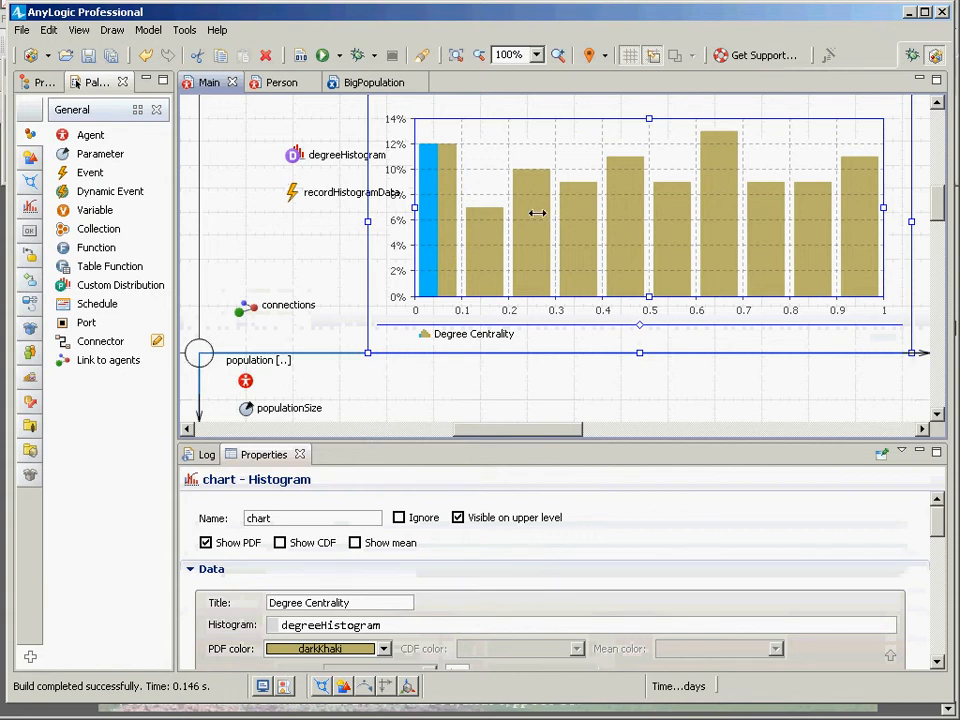
left_click(292, 195)
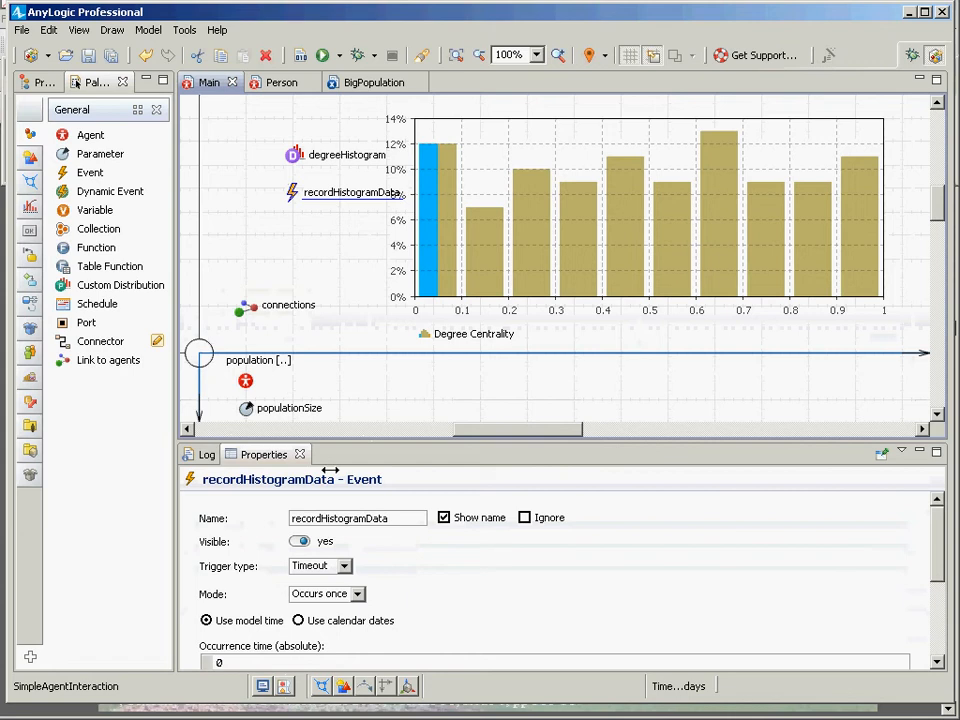
left_click_drag(337, 441, 337, 297)
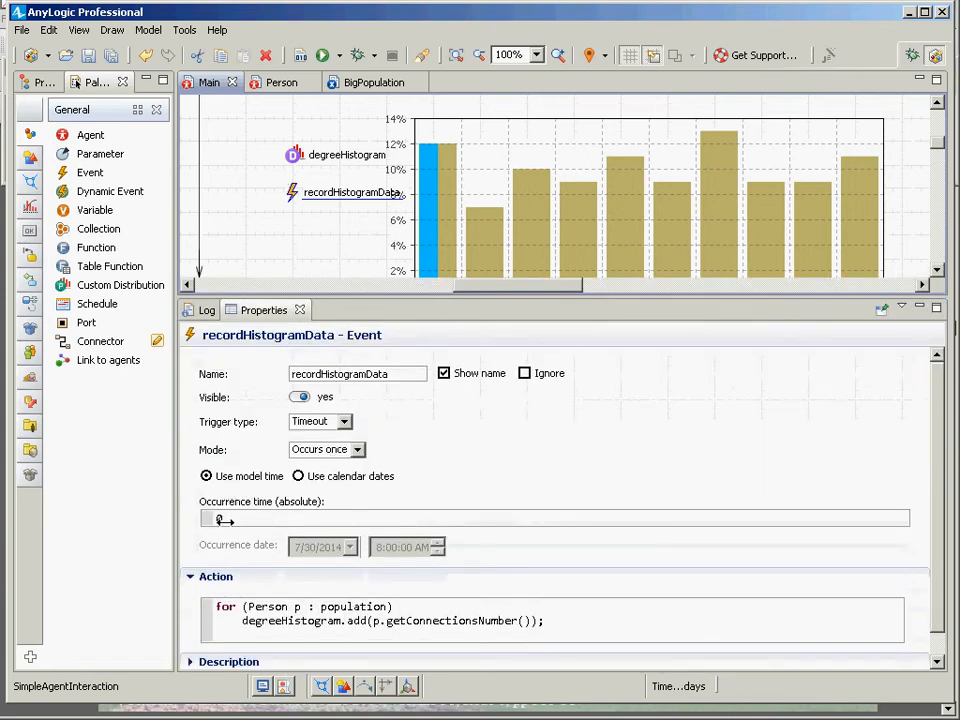
left_click_drag(216, 606, 395, 629)
left_click(395, 629)
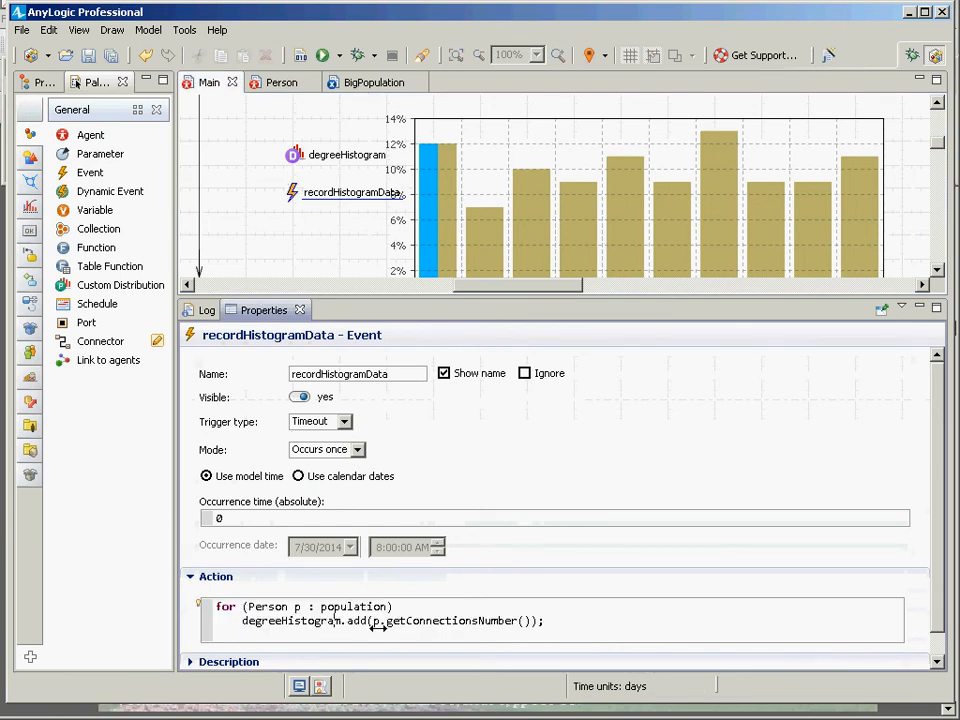
double_click(267, 620)
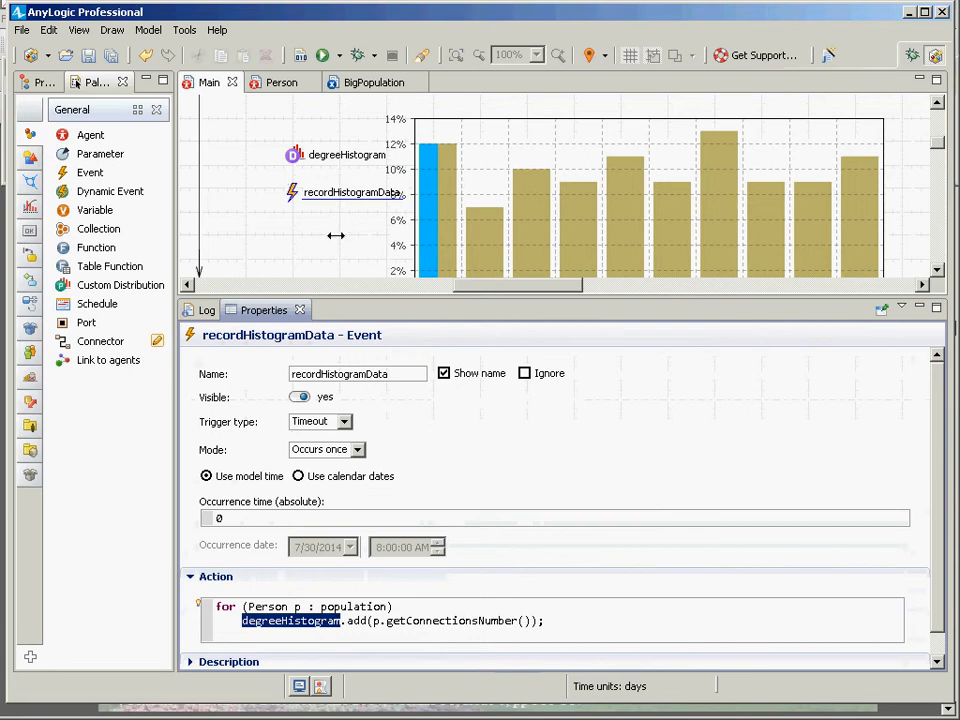
Inspect the degreeHistogram data's properties and the chart's histogram reference to it.
left_click(293, 155)
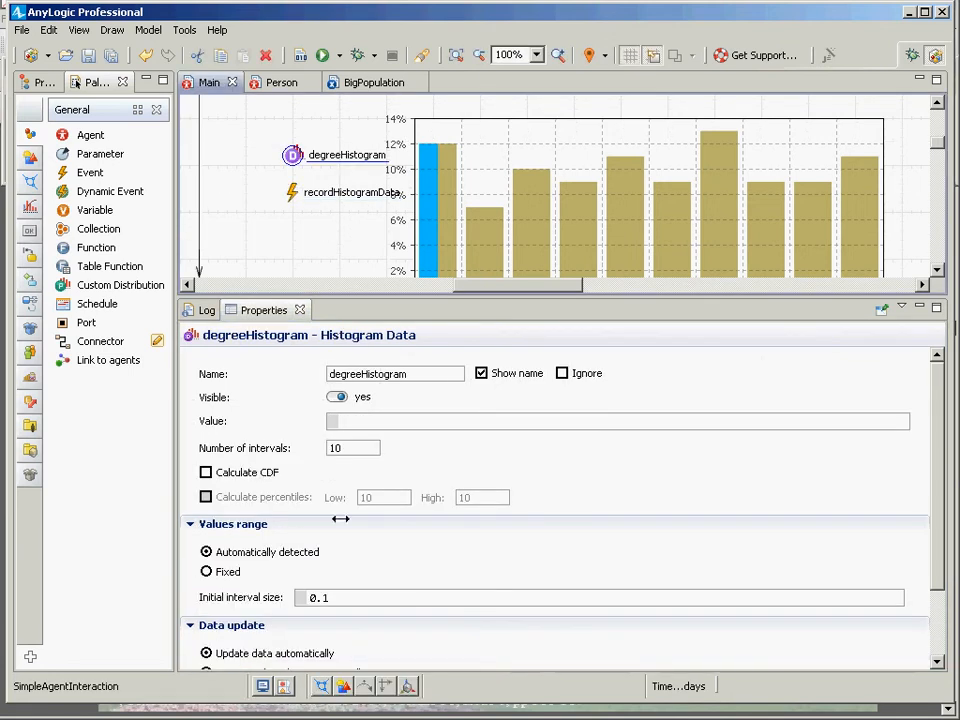
scroll(375, 521, "down", 1)
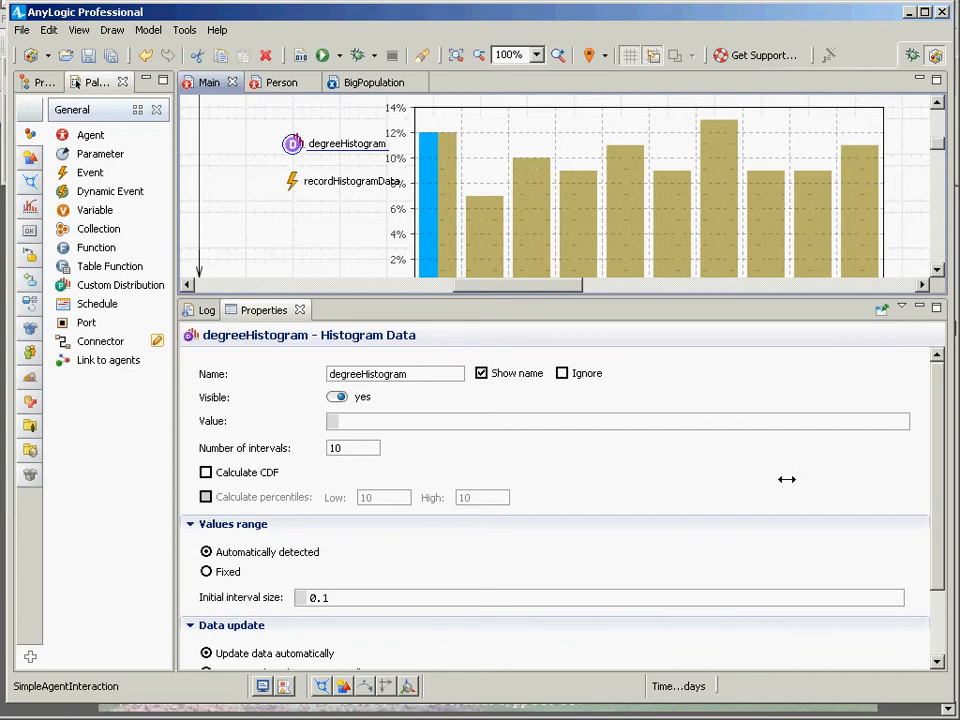
left_click_drag(930, 452, 925, 516)
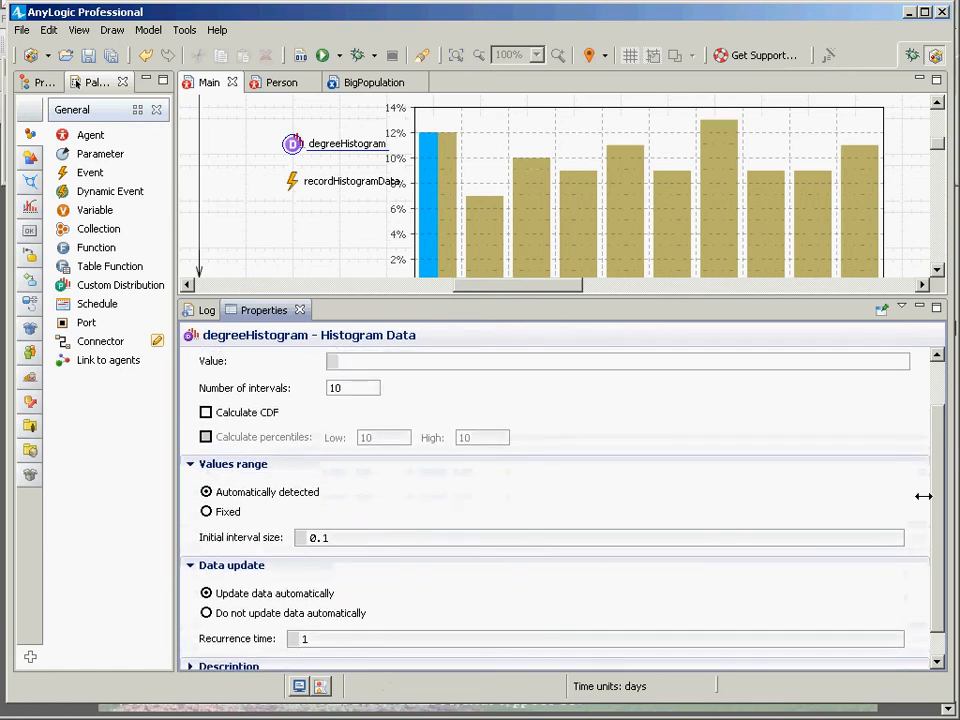
left_click(602, 212)
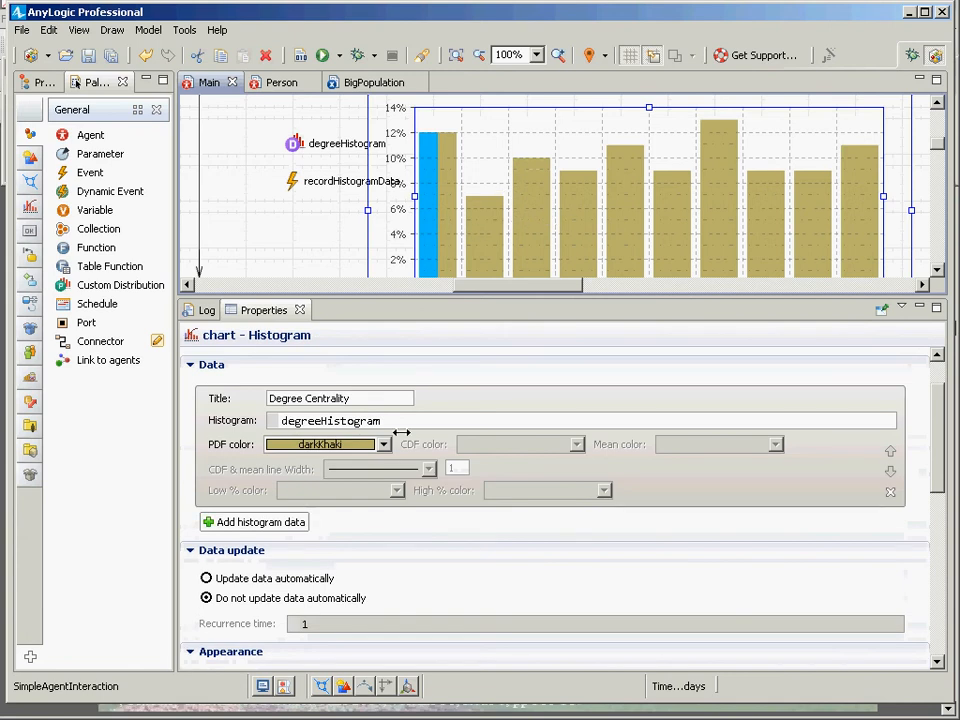
left_click_drag(403, 422, 282, 421)
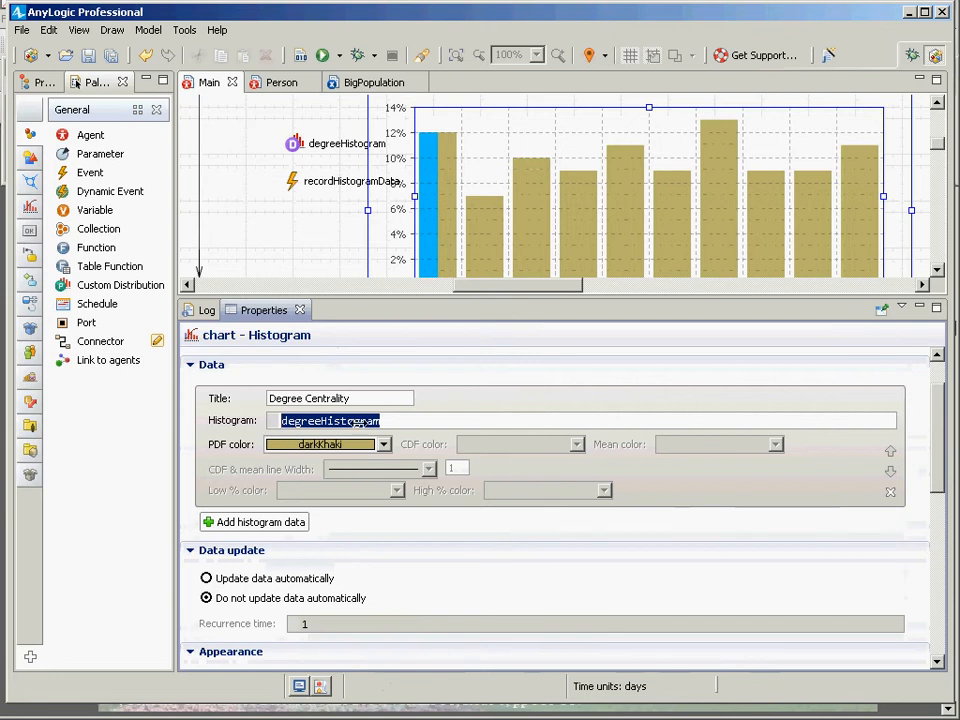
Set degreeHistogram to not update data automatically.
left_click(292, 145)
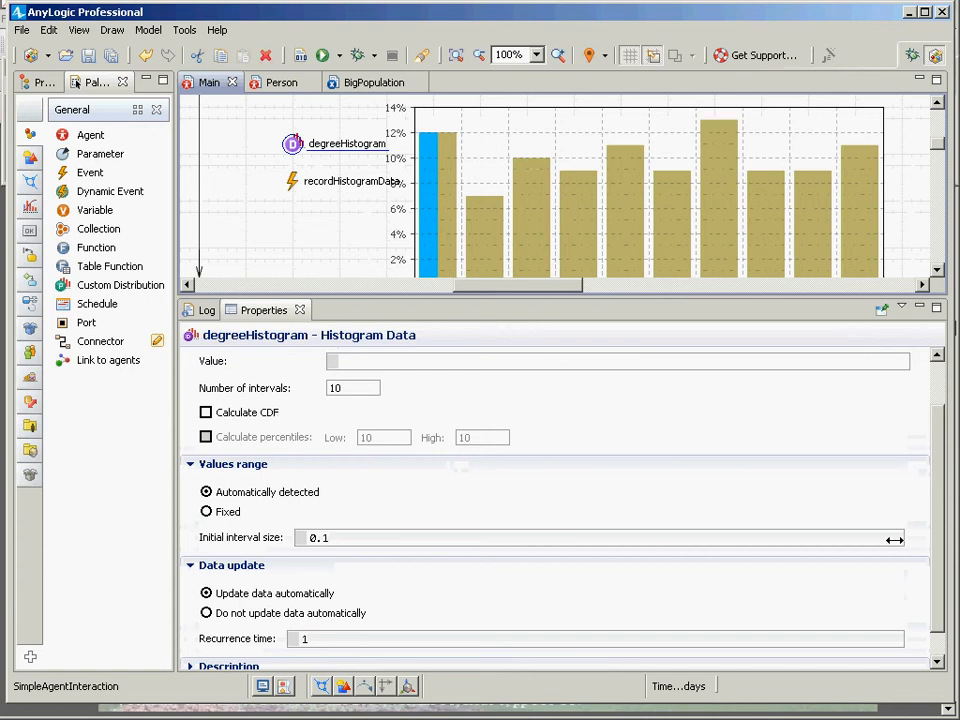
scroll(934, 560, "down", 1)
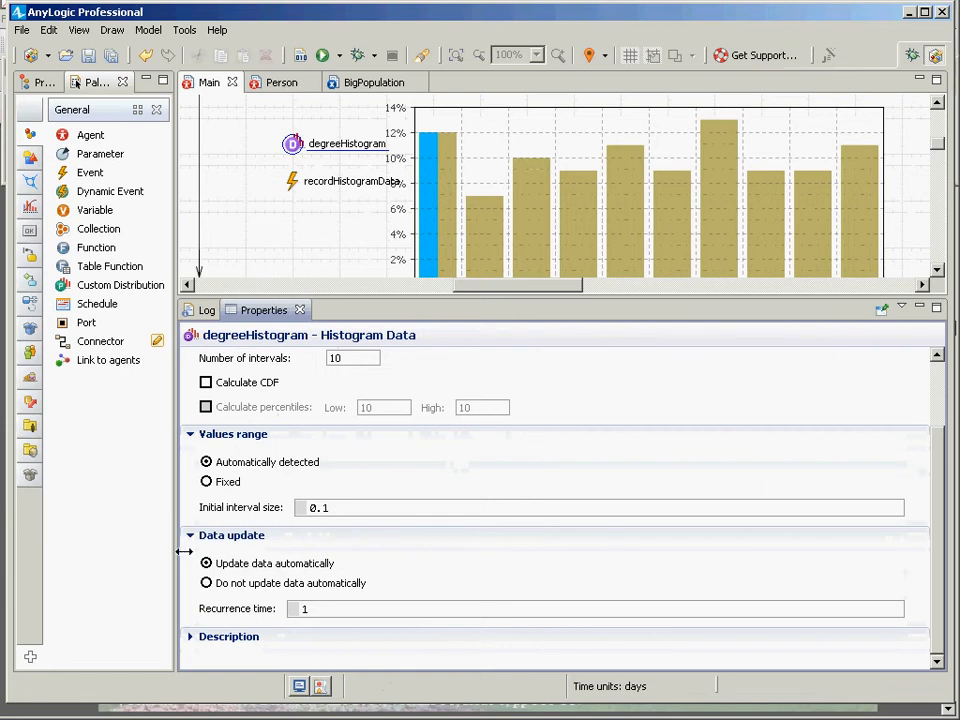
left_click(204, 582)
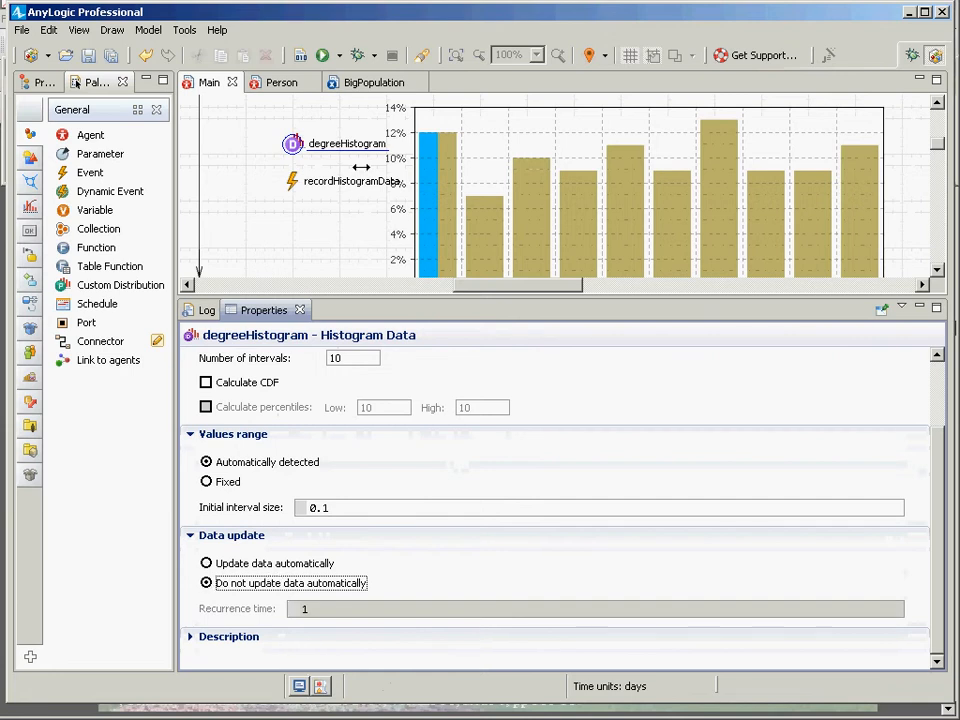
mouse_move(282, 145)
left_mouse_down()
mouse_move(300, 146)
mouse_move(282, 145)
left_mouse_up()
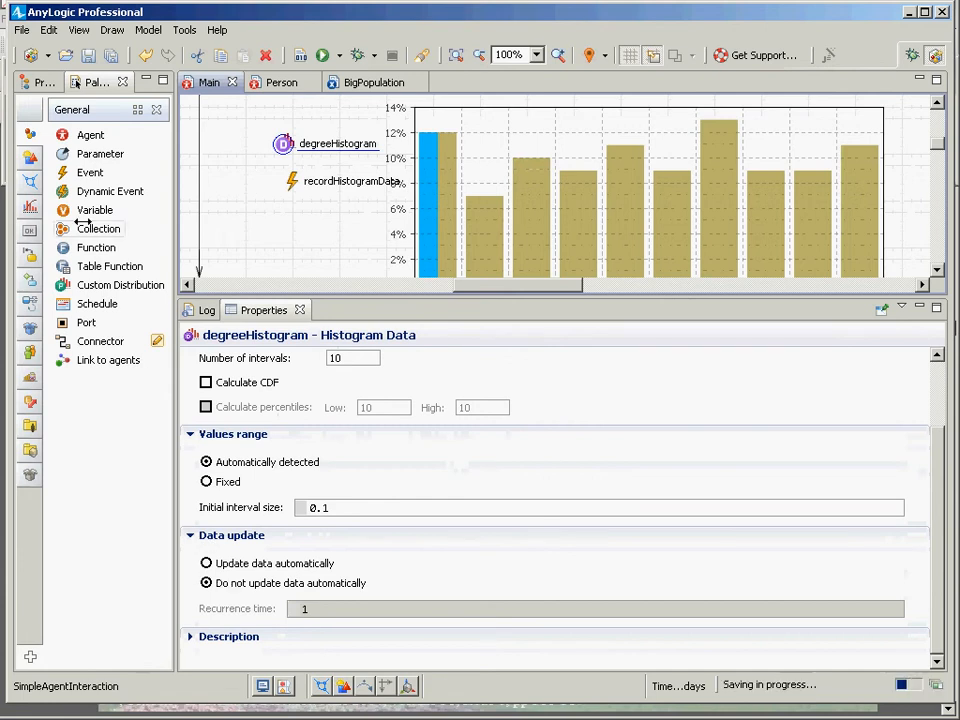
left_click(36, 82)
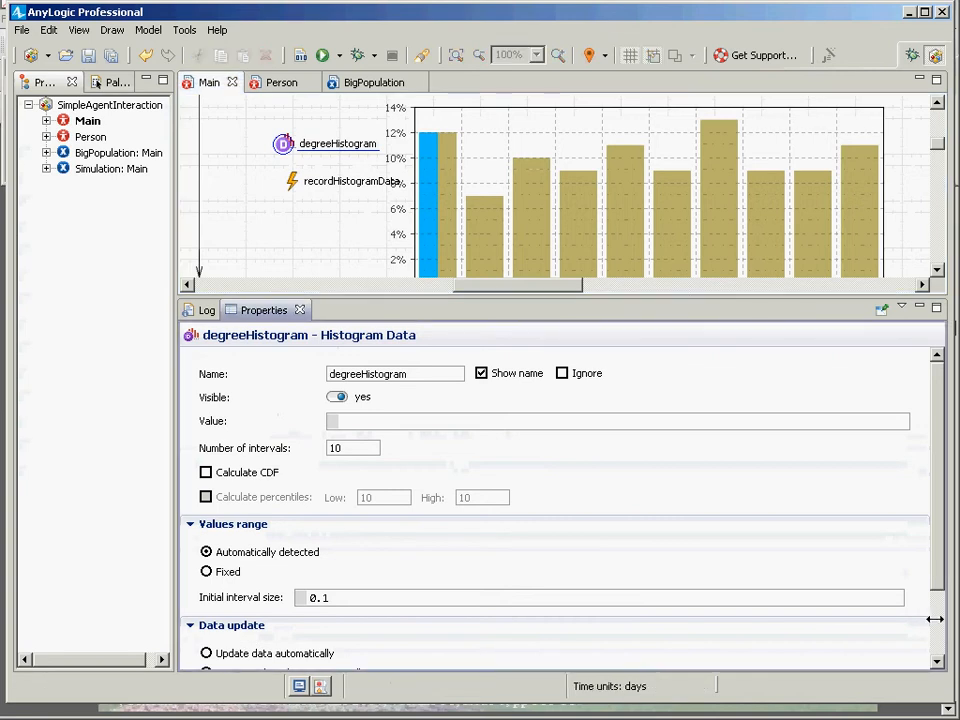
Launch the Simulation experiment and start the model run.
scroll(456, 611, "down", 3)
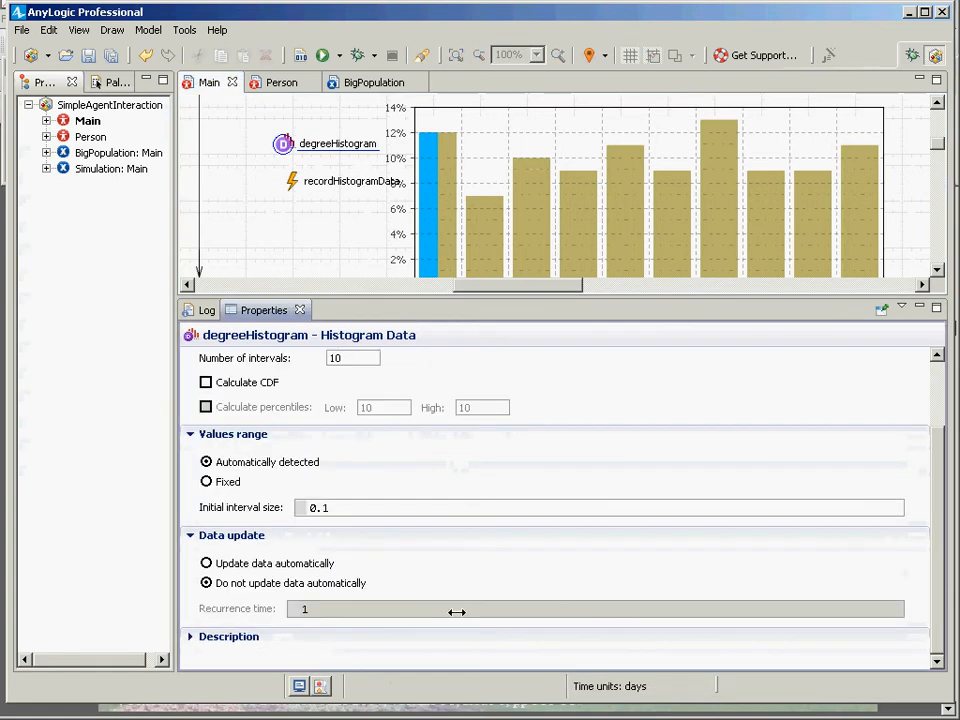
left_click(88, 169)
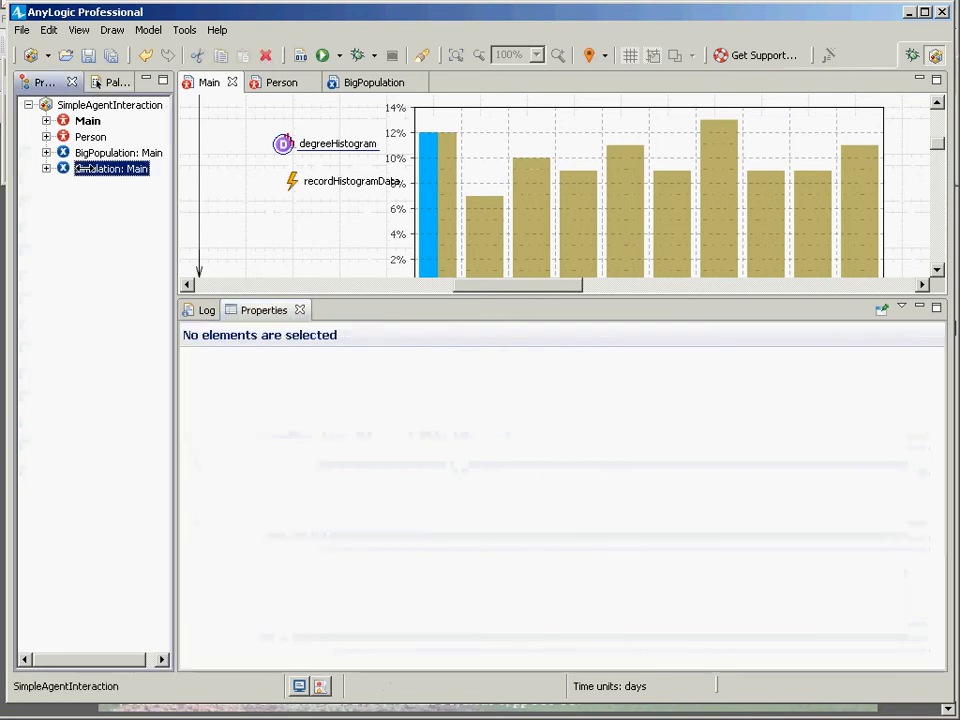
right_click(86, 170)
left_click(128, 389)
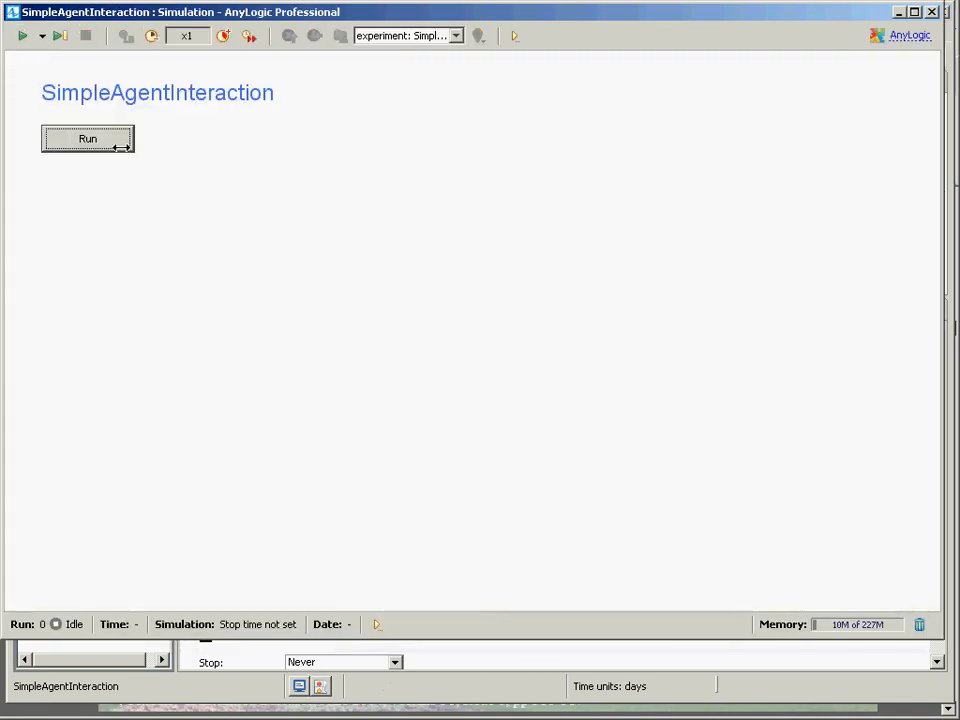
left_click(121, 146)
Examine the degree distribution chart and agent network in the running model, then close the simulation window.
scroll(533, 484, "up", 5)
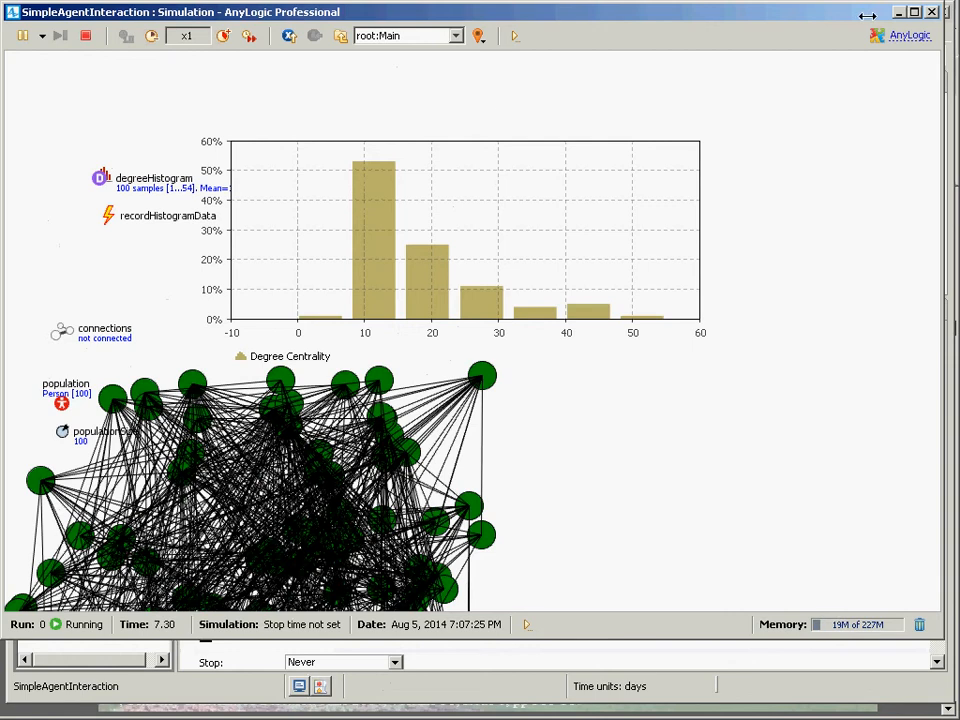
scroll(748, 165, "down", 2)
scroll(748, 165, "down", 1)
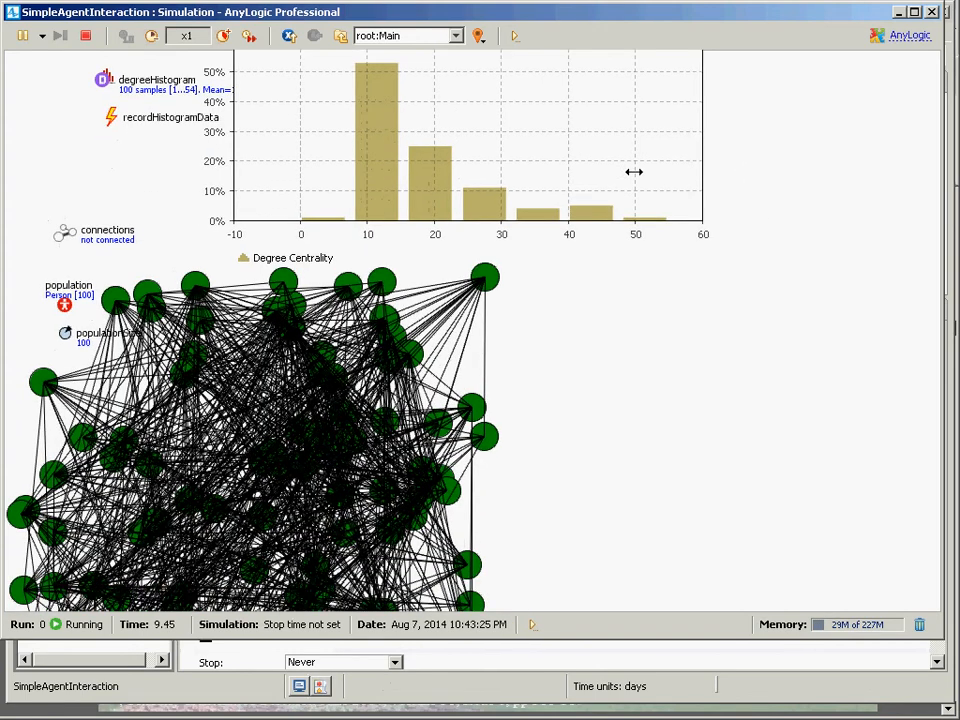
scroll(390, 220, "up", 2)
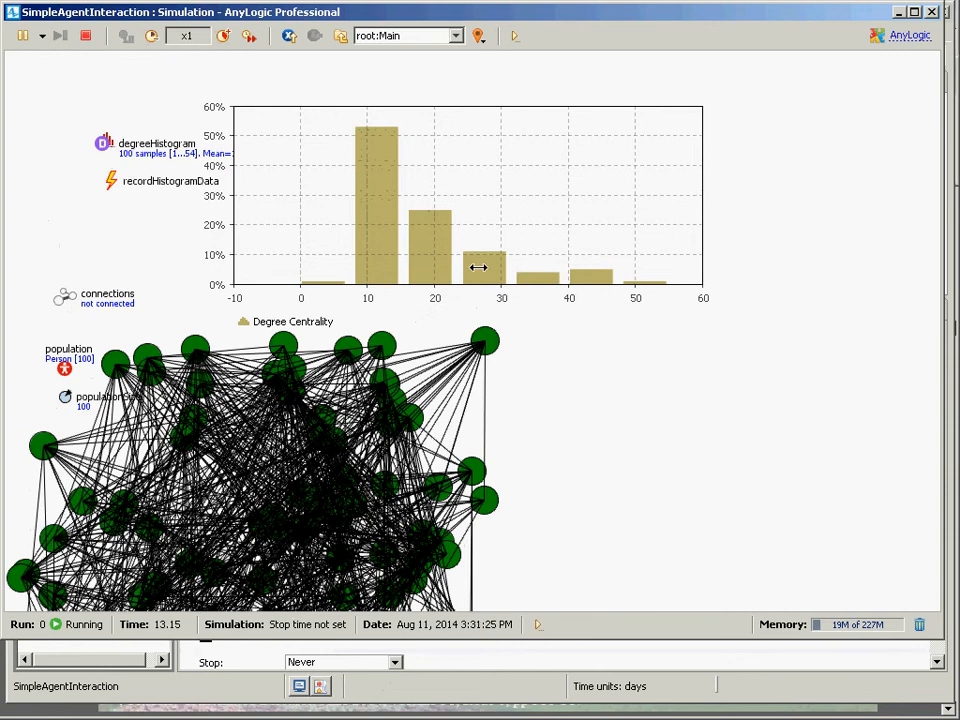
left_click(931, 12)
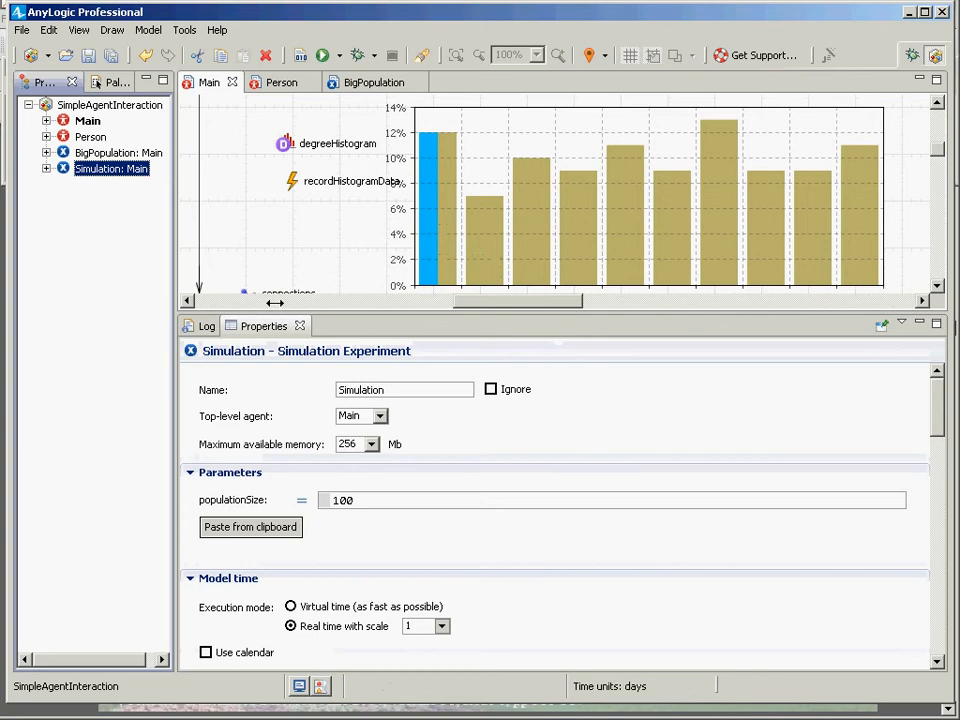
Change Main's network type to Small world.
left_click_drag(262, 313, 267, 198)
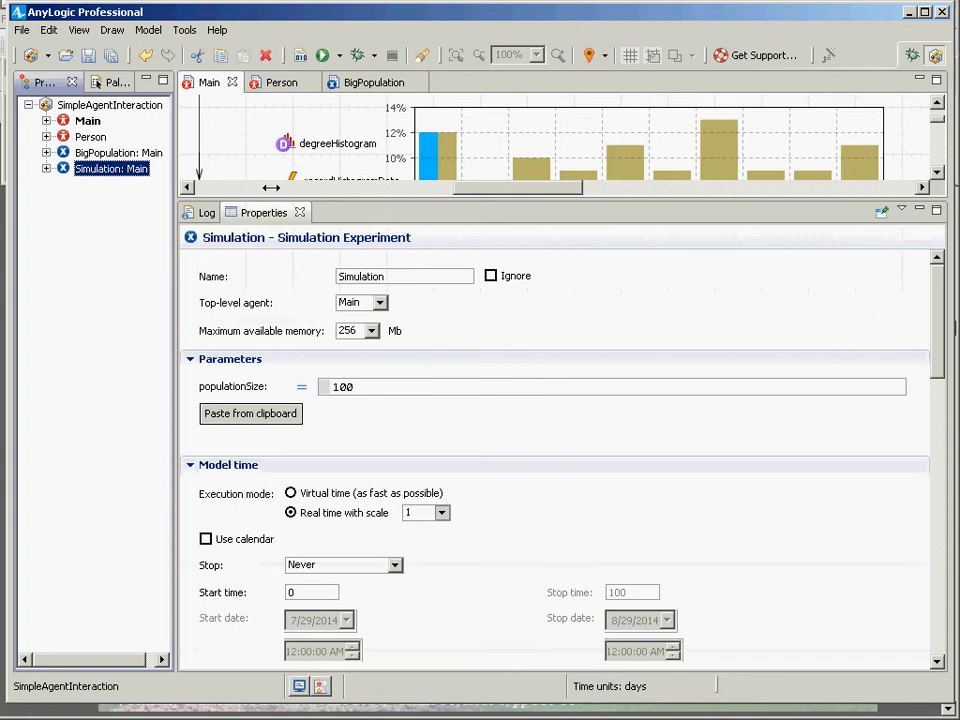
left_click(86, 121)
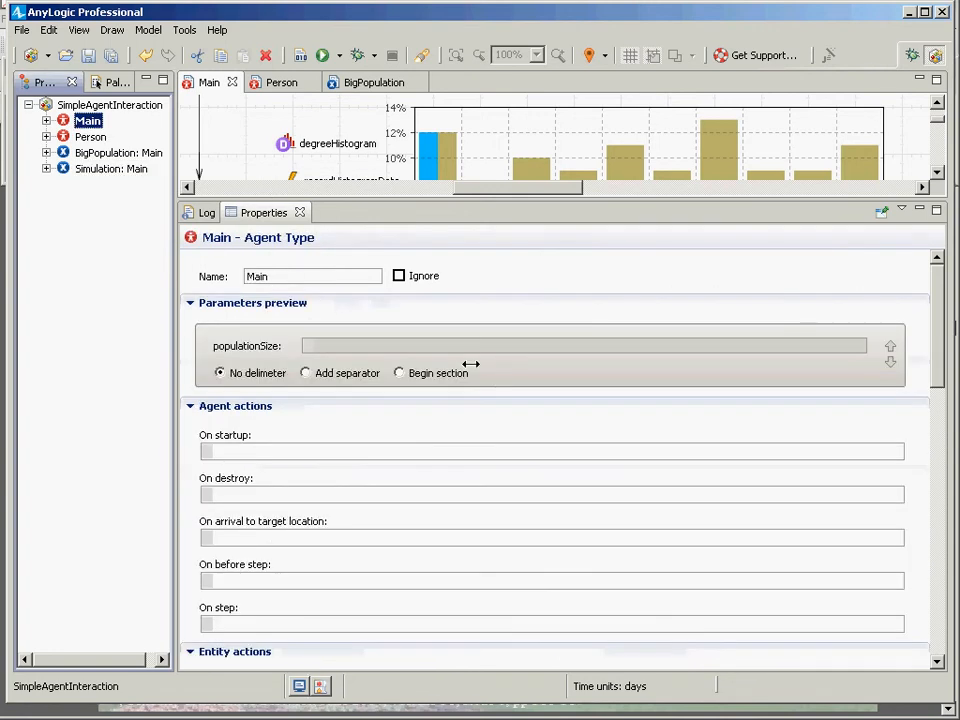
left_click_drag(936, 338, 703, 516)
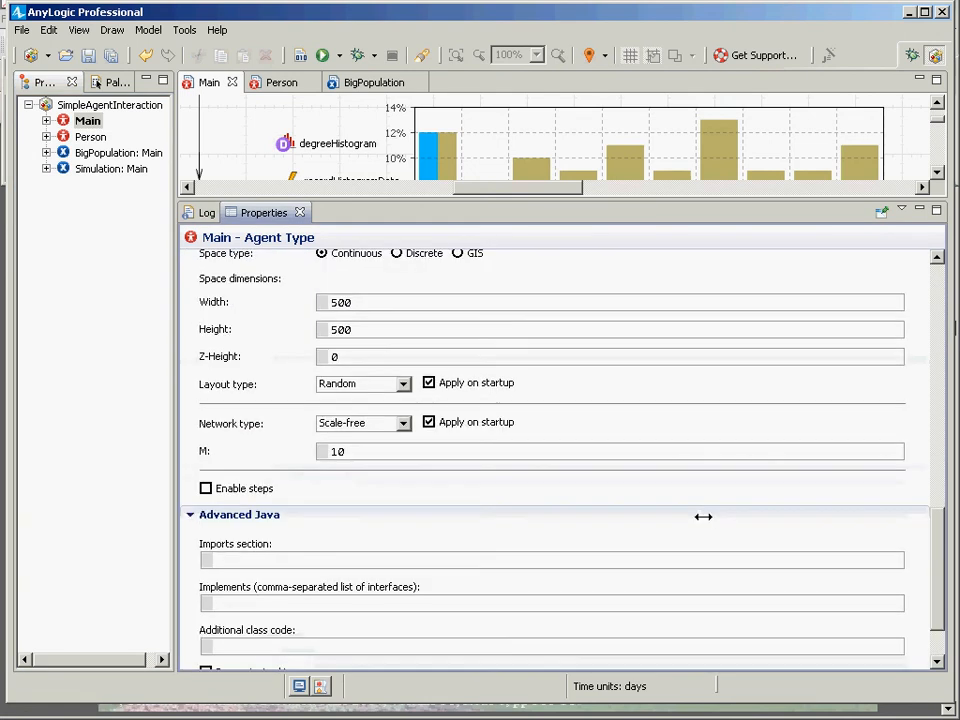
left_click(404, 423)
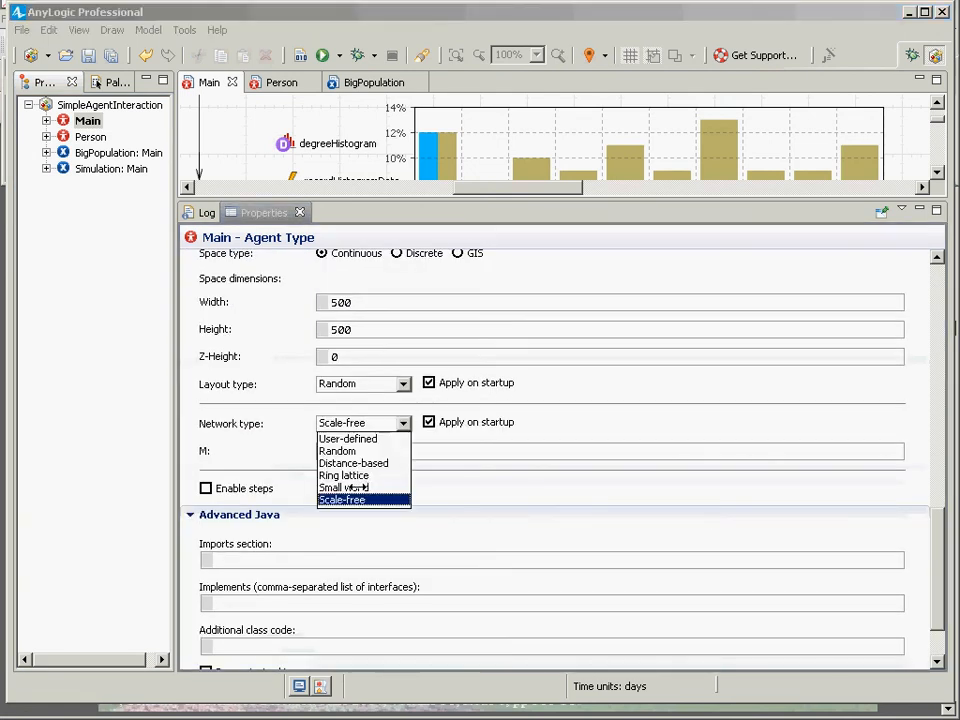
left_click(350, 486)
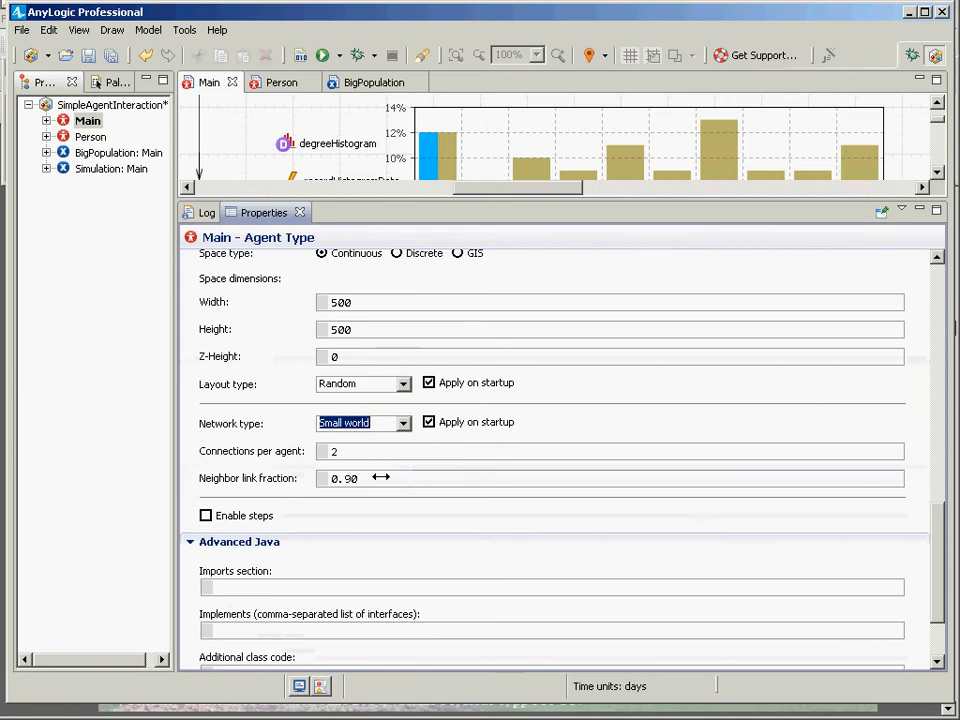
Run the Simulation experiment to view the small-world degree histogram, then close the simulation window.
left_click(100, 168)
right_click(80, 168)
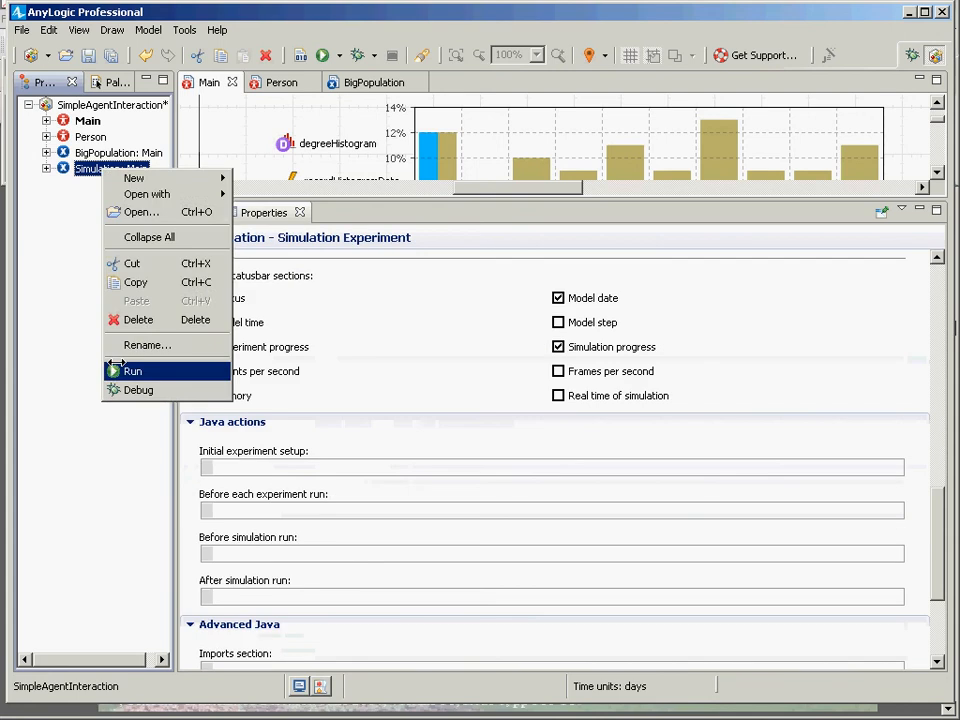
left_click(116, 366)
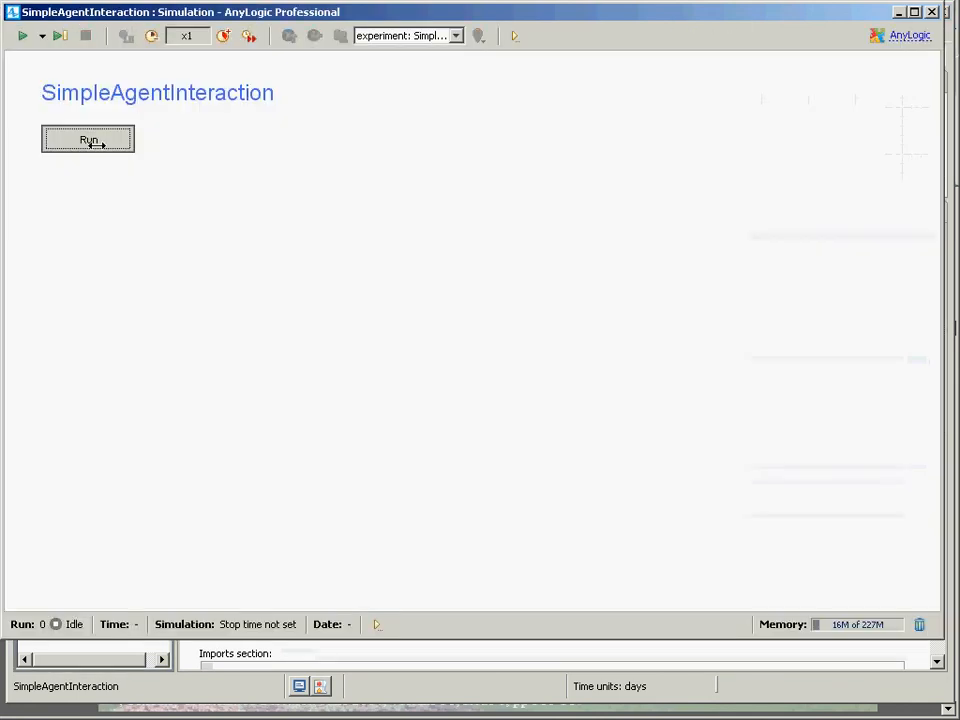
left_click(96, 141)
left_click_drag(451, 155, 455, 524)
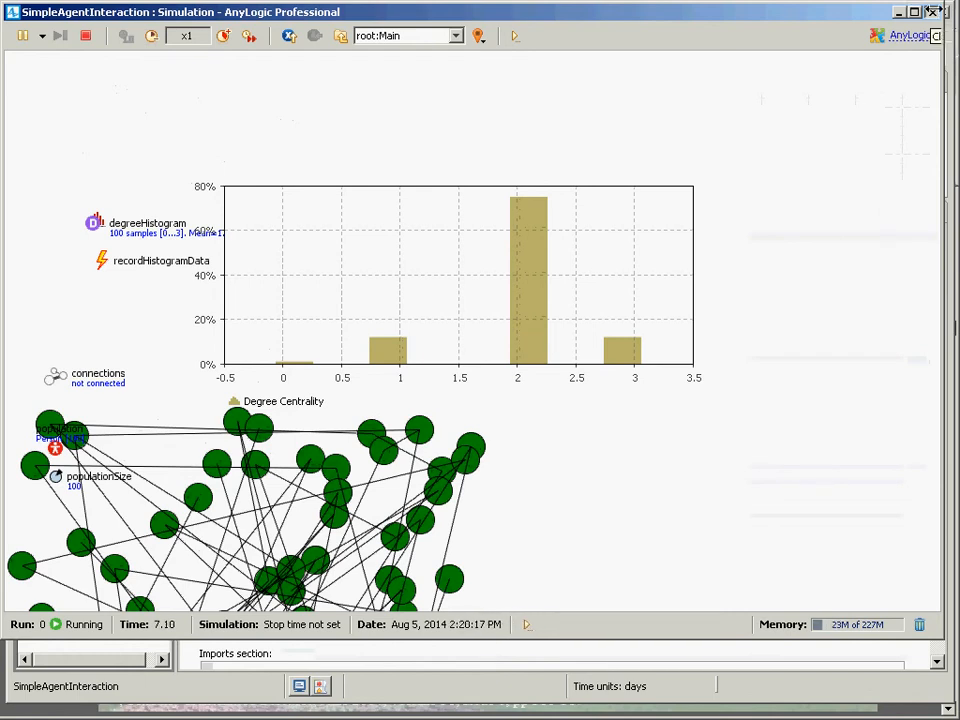
left_click(931, 12)
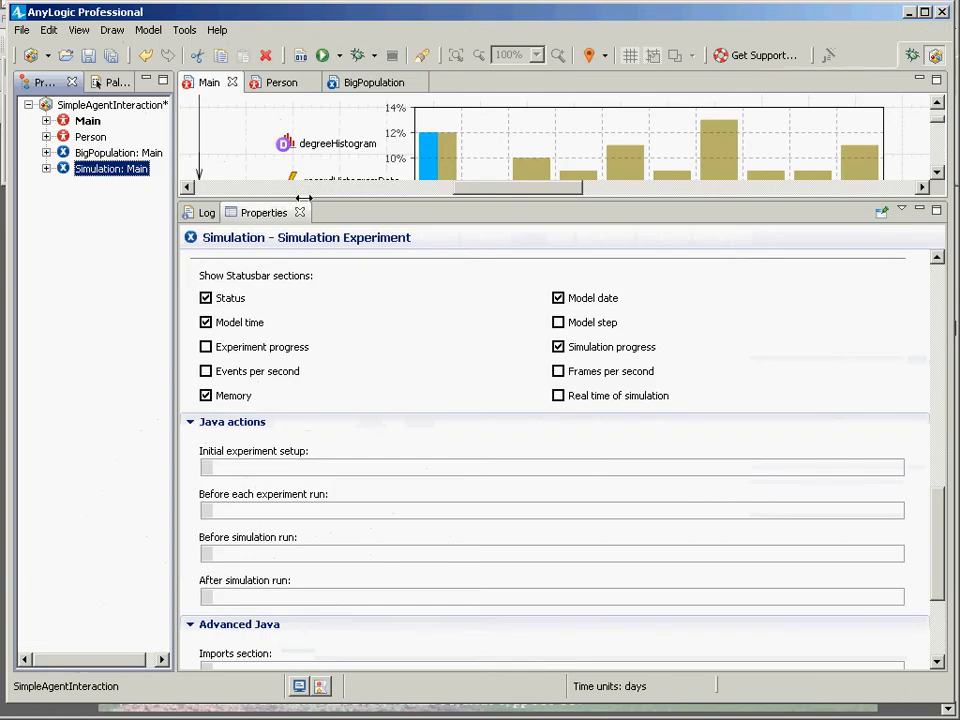
Change Main's network type to Random.
left_click_drag(303, 197, 303, 522)
left_click(88, 121)
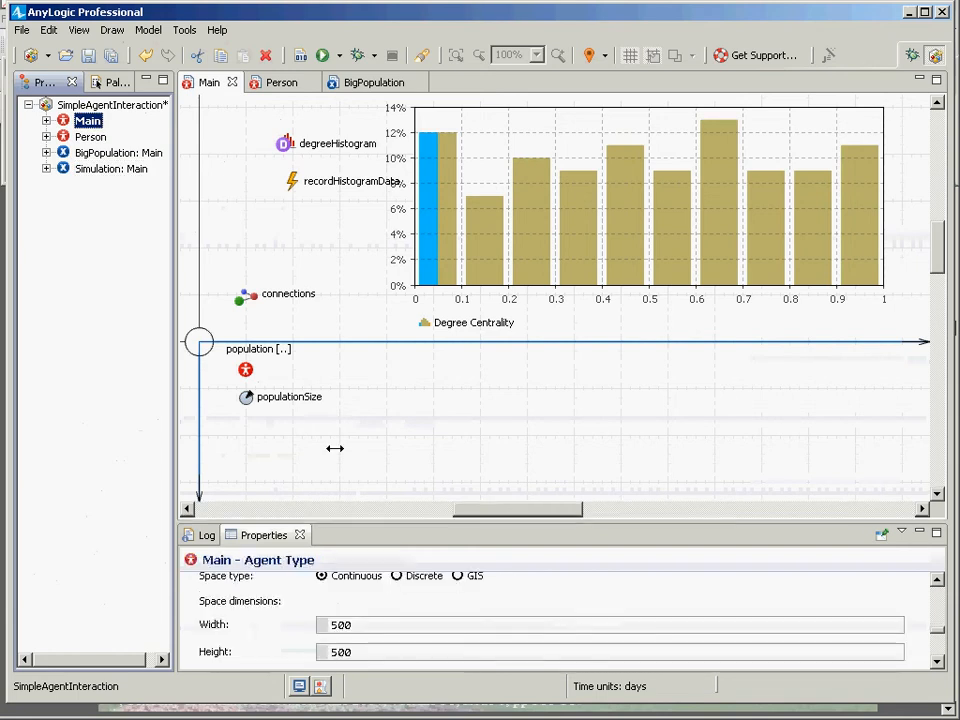
left_click_drag(335, 521, 335, 172)
left_click(402, 394)
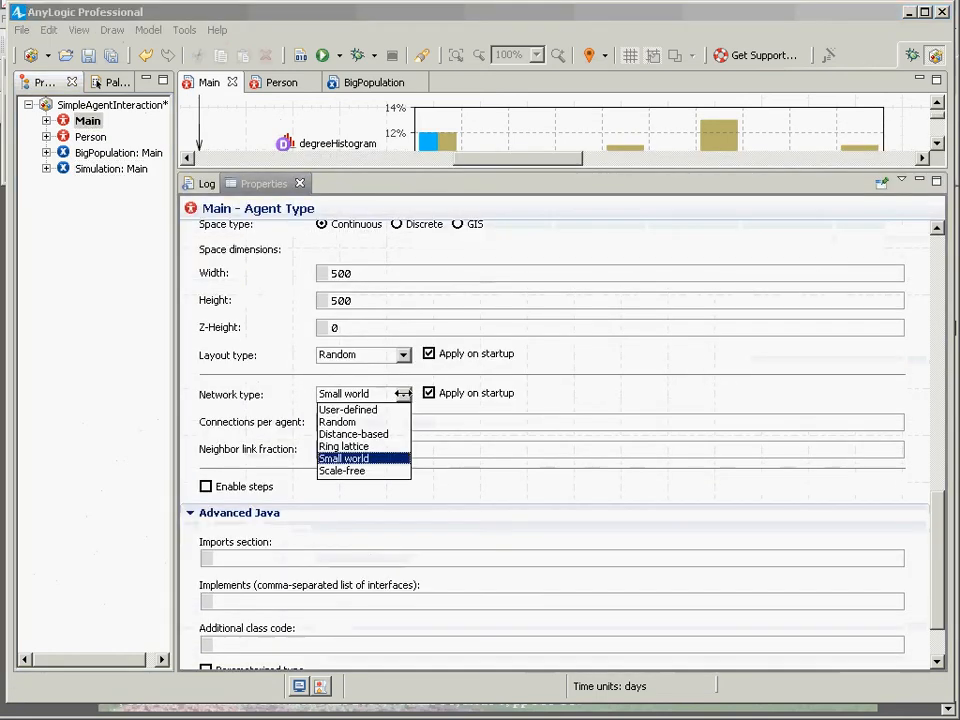
left_click(340, 422)
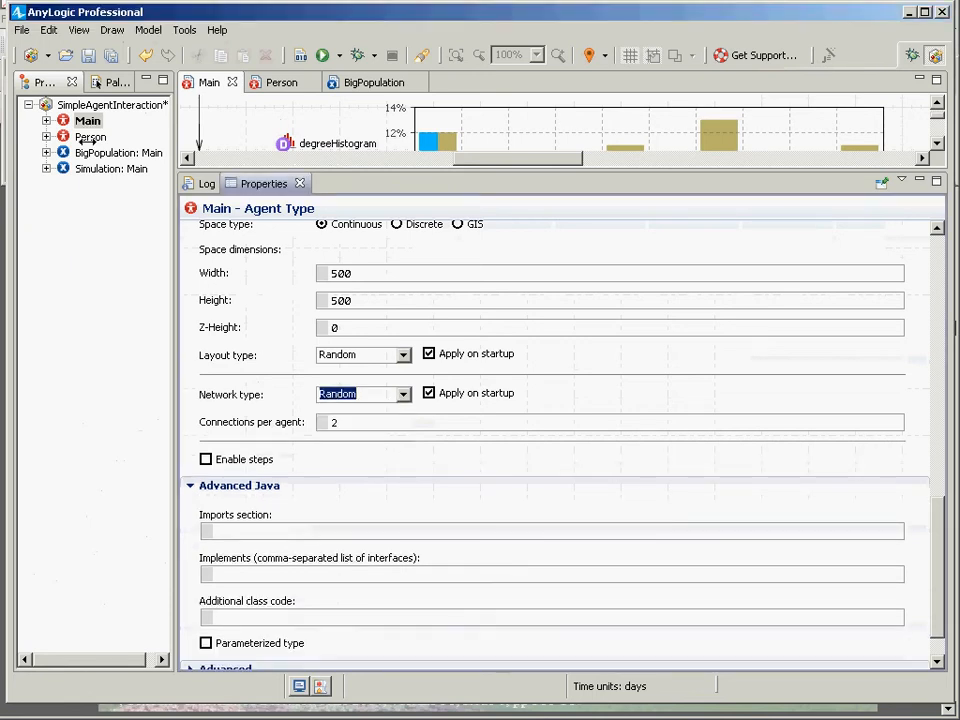
Run the Simulation experiment with the random network and return to the editor.
left_click(88, 168)
right_click(88, 168)
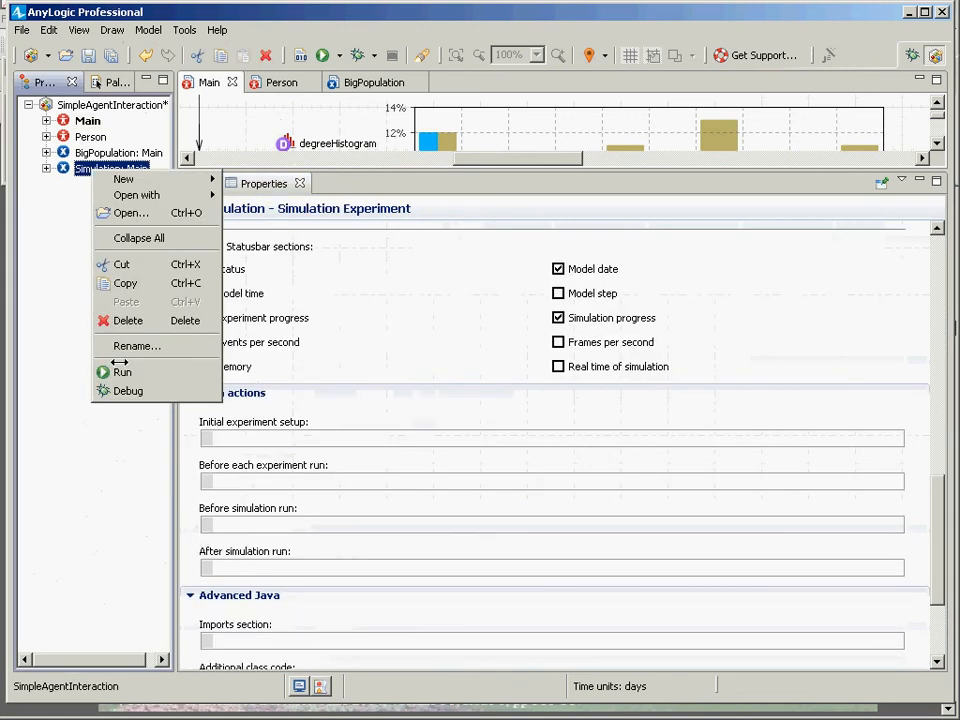
key("Escape")
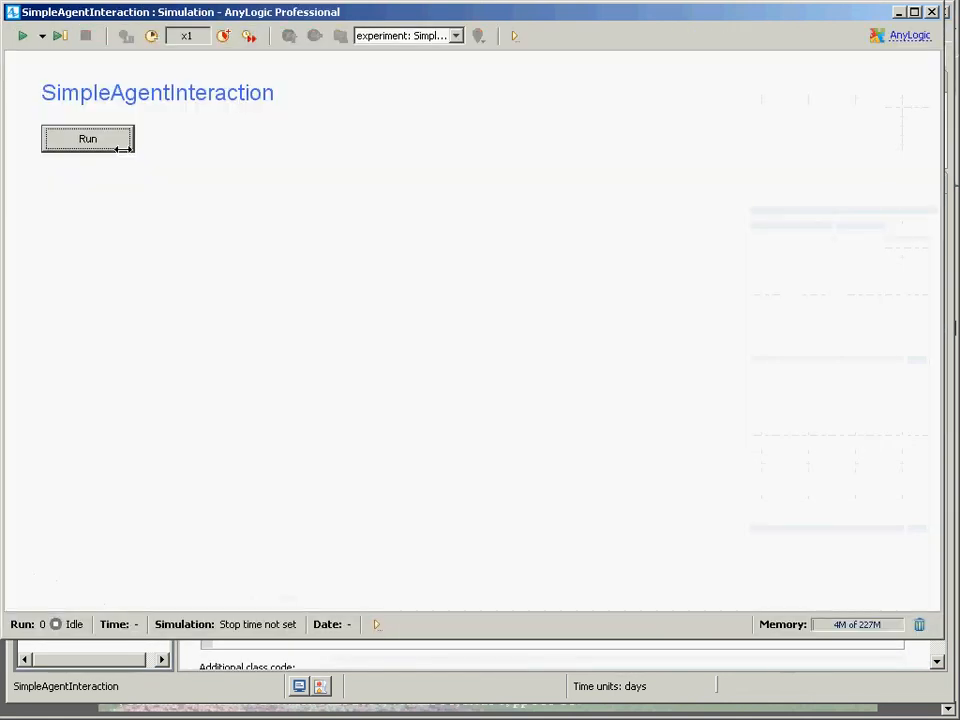
left_click(88, 140)
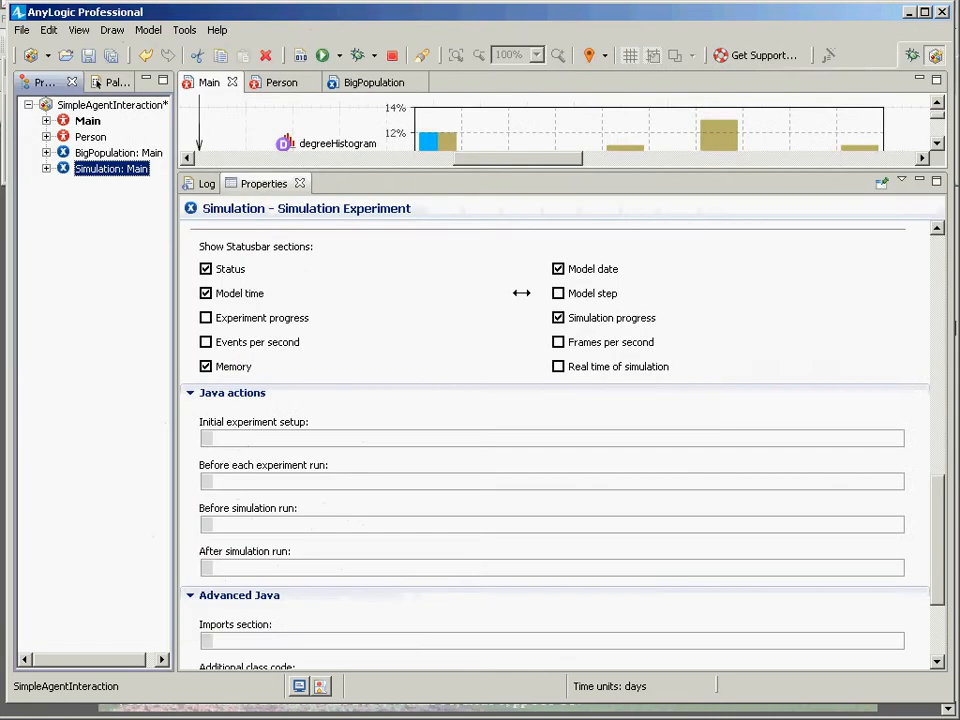
key("alt+Tab")
Change Main's network type to Ring lattice.
left_click(87, 120)
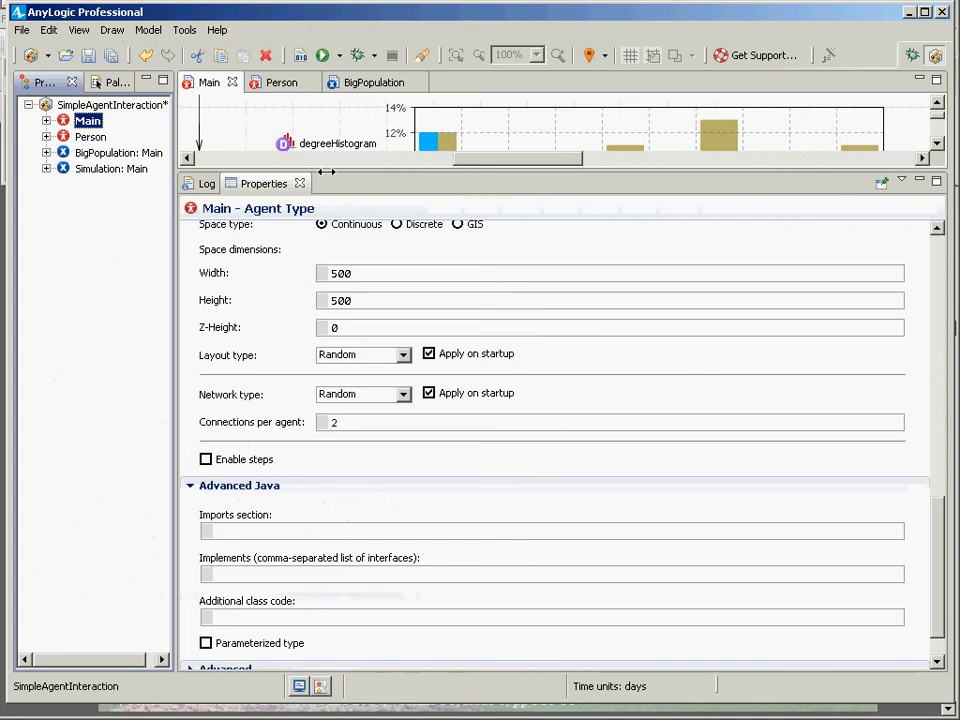
left_click(401, 394)
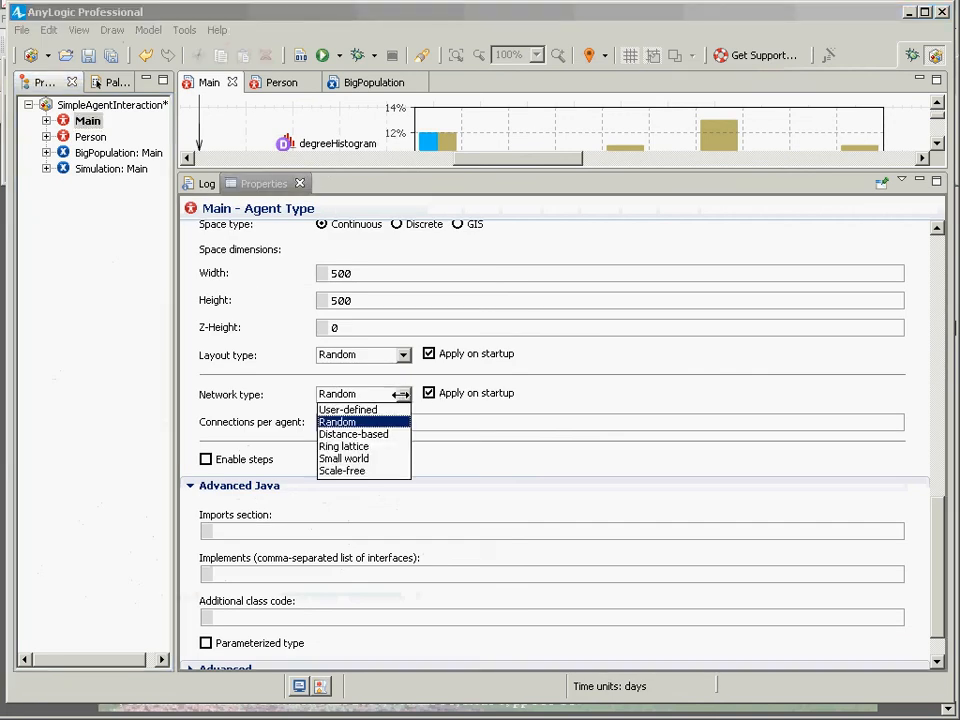
left_click(357, 446)
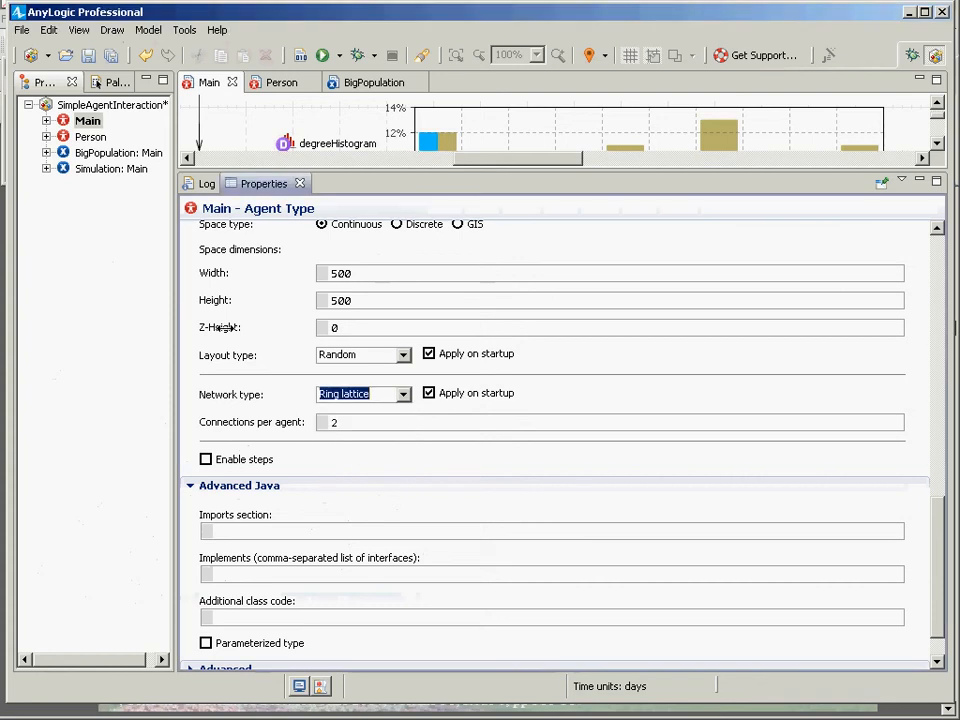
Run the Simulation experiment with the ring lattice network.
left_click(85, 168)
right_click(88, 169)
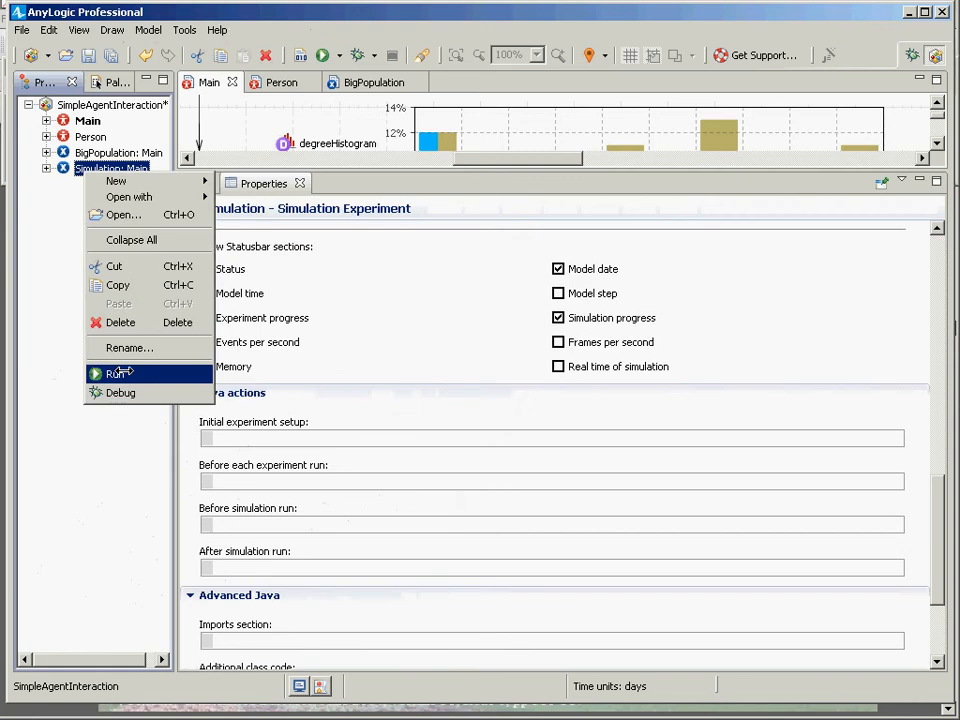
left_click(117, 373)
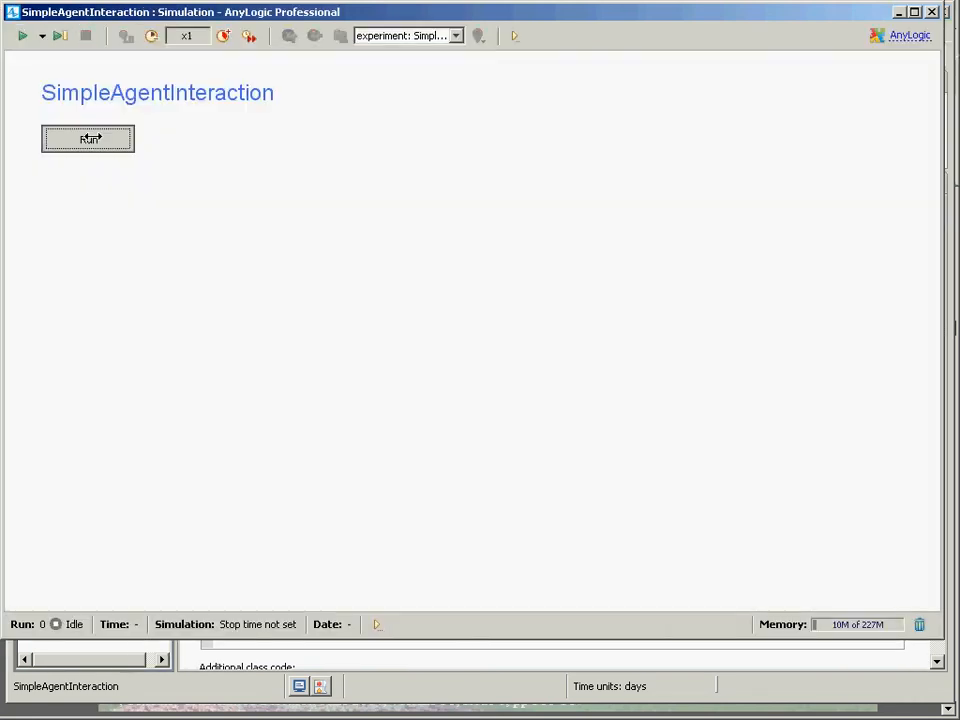
left_click(90, 138)
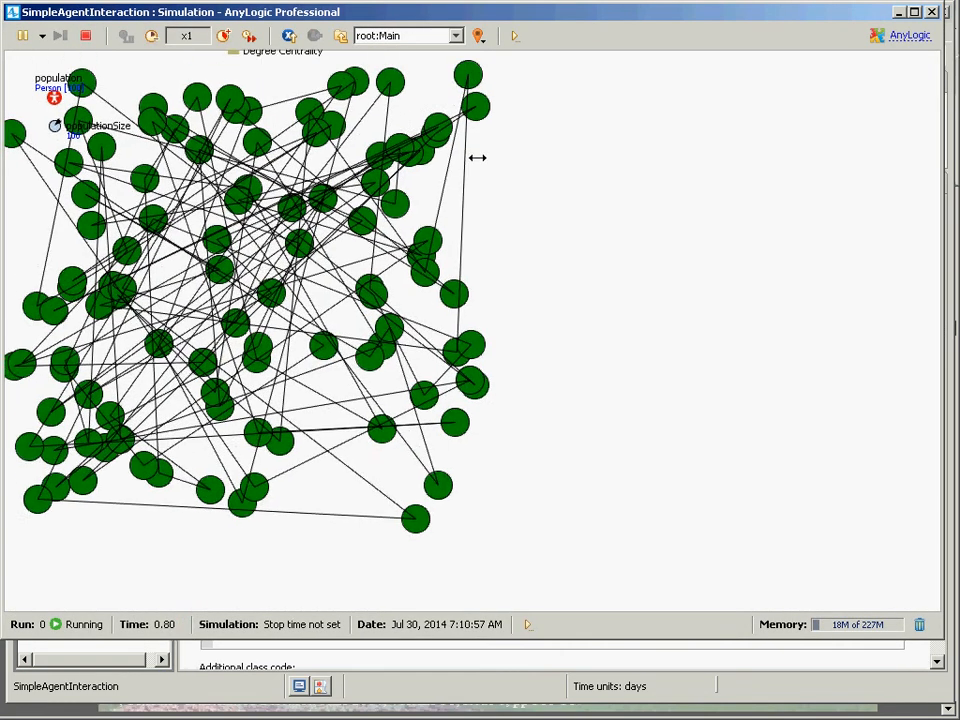
left_click_drag(476, 156, 566, 431)
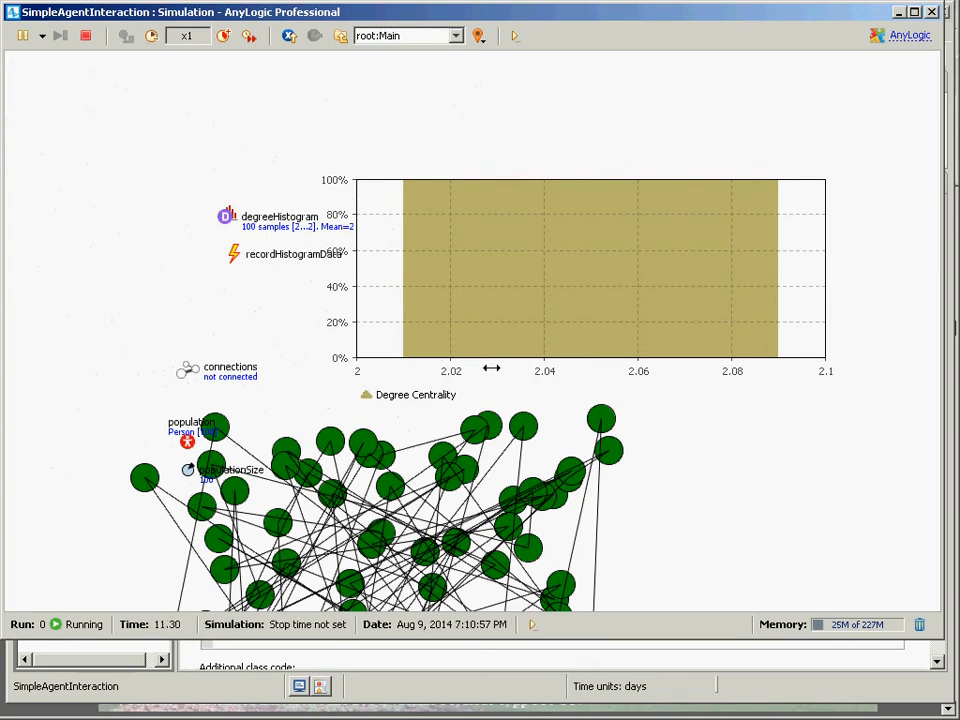
Inspect the degreeHistogram data statistics in the running model, then close the simulation window.
left_click(226, 216)
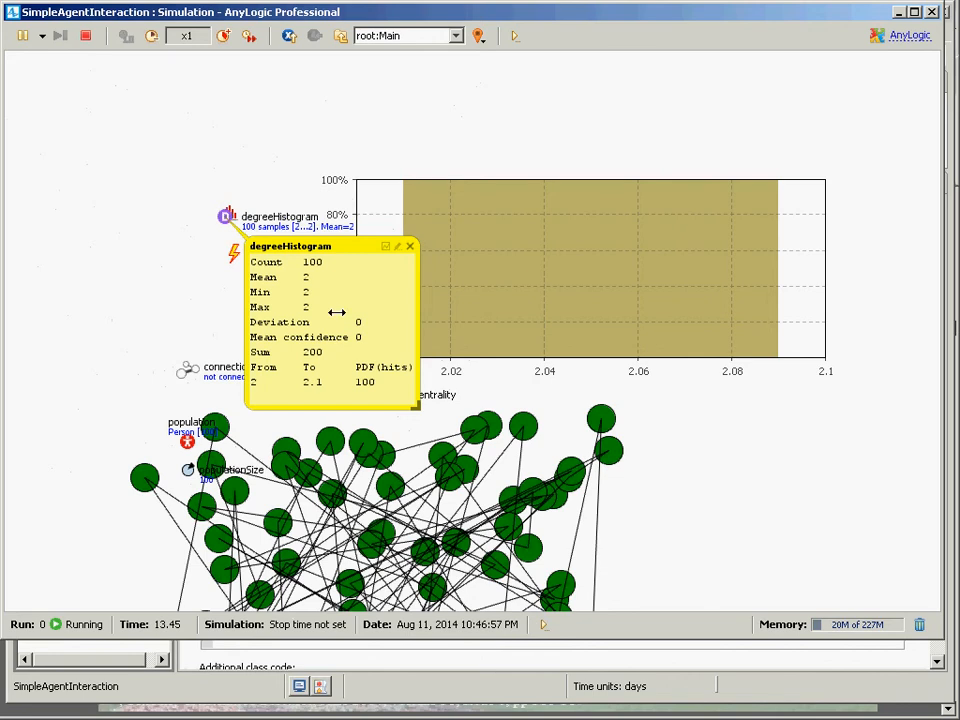
left_click(409, 246)
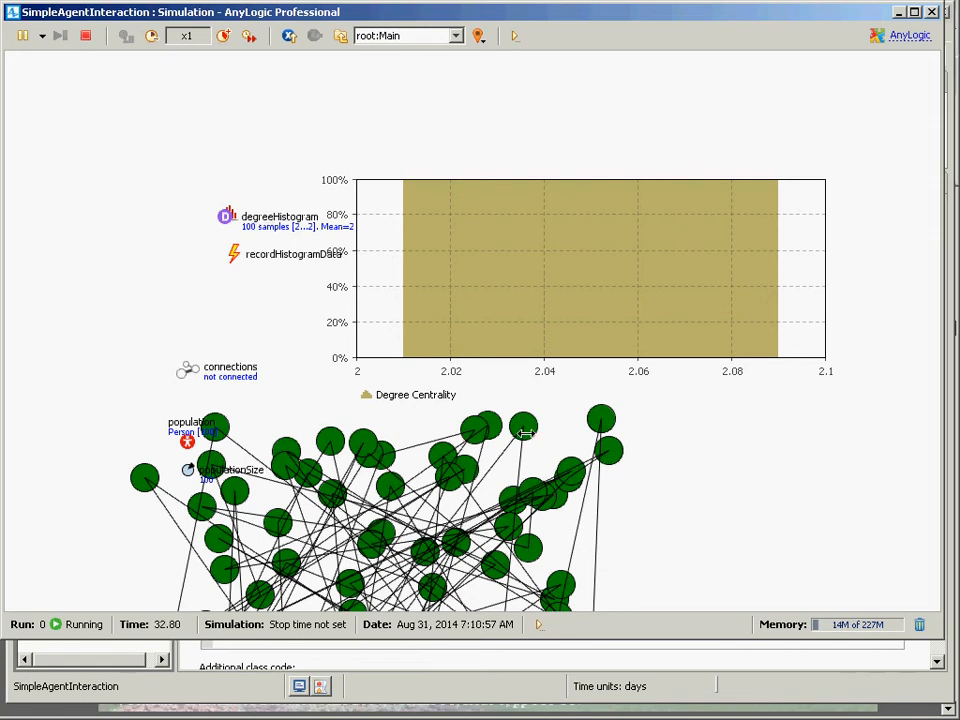
left_click_drag(606, 455, 580, 417)
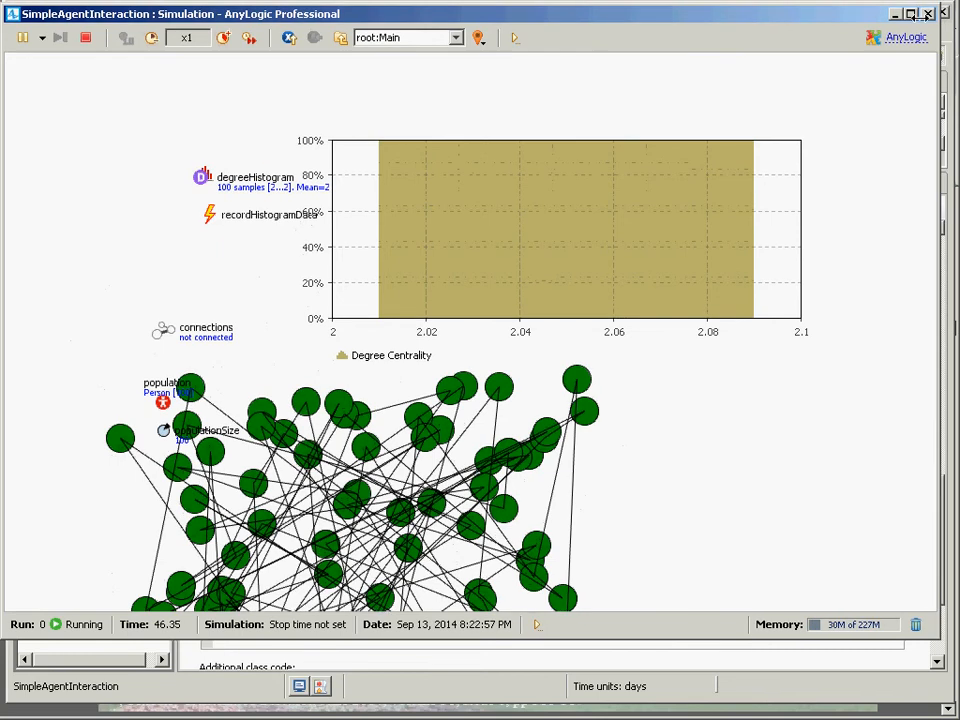
left_click(928, 13)
Set Main's network type back to Scale-free.
left_click(72, 120)
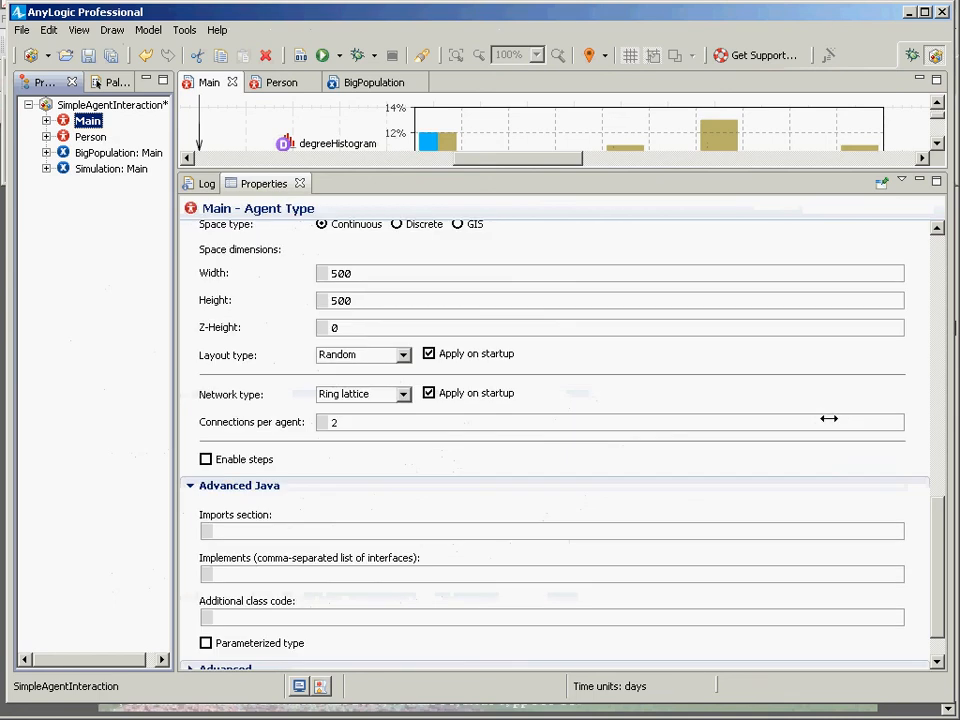
mouse_move(933, 532)
left_mouse_down()
mouse_move(930, 440)
mouse_move(922, 522)
left_mouse_up()
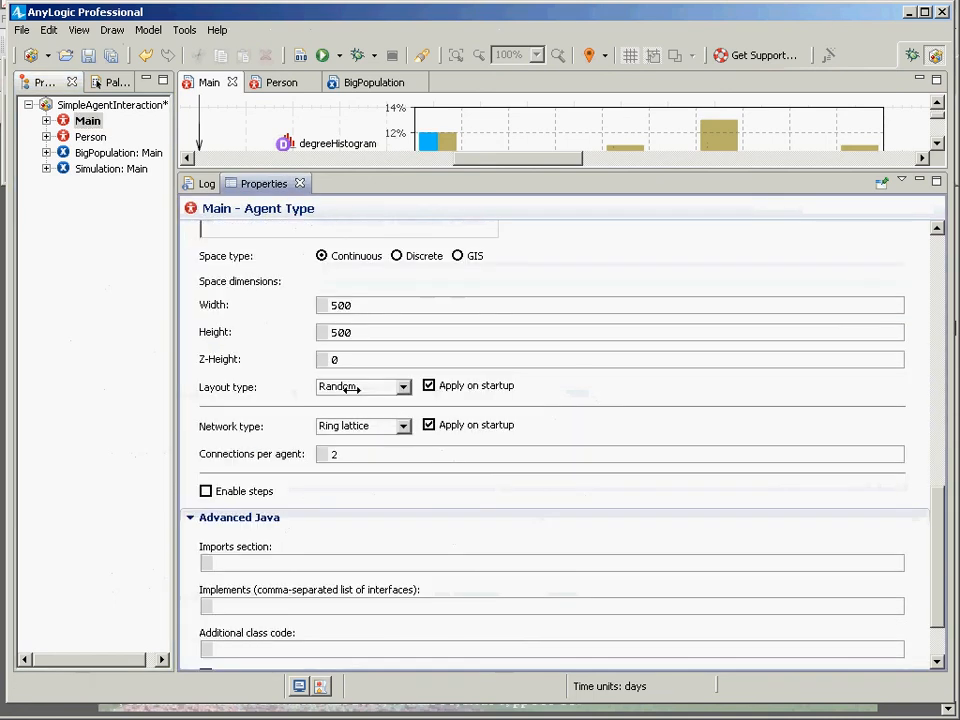
left_click(403, 426)
left_click(357, 503)
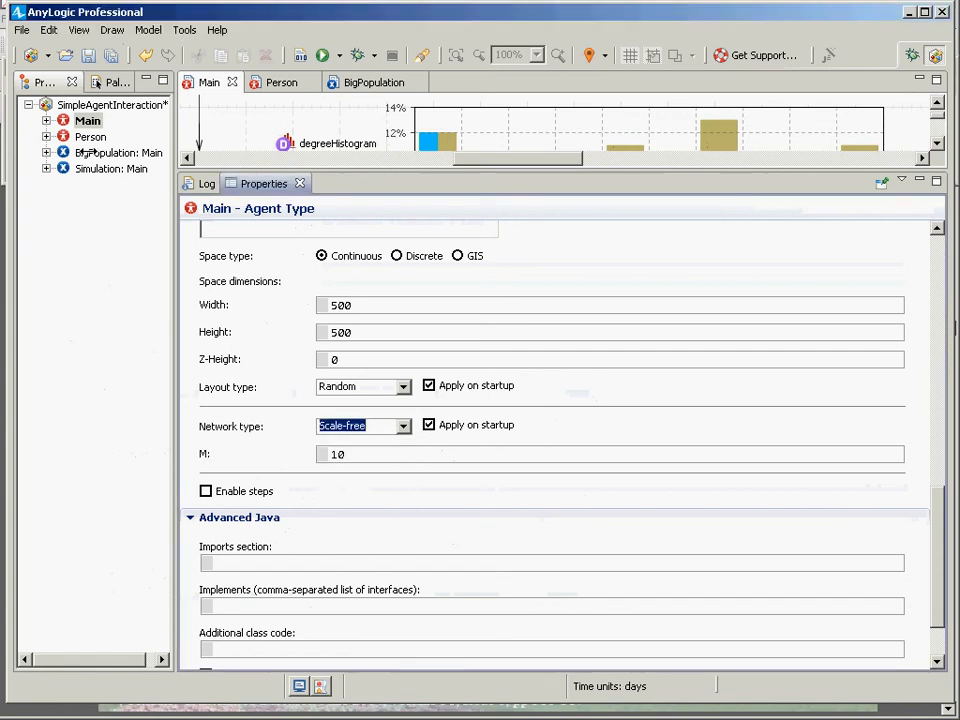
Run the Simulation experiment with the scale-free network, pan the view to the histogram, then close the simulation window.
left_click(87, 167)
right_click(87, 166)
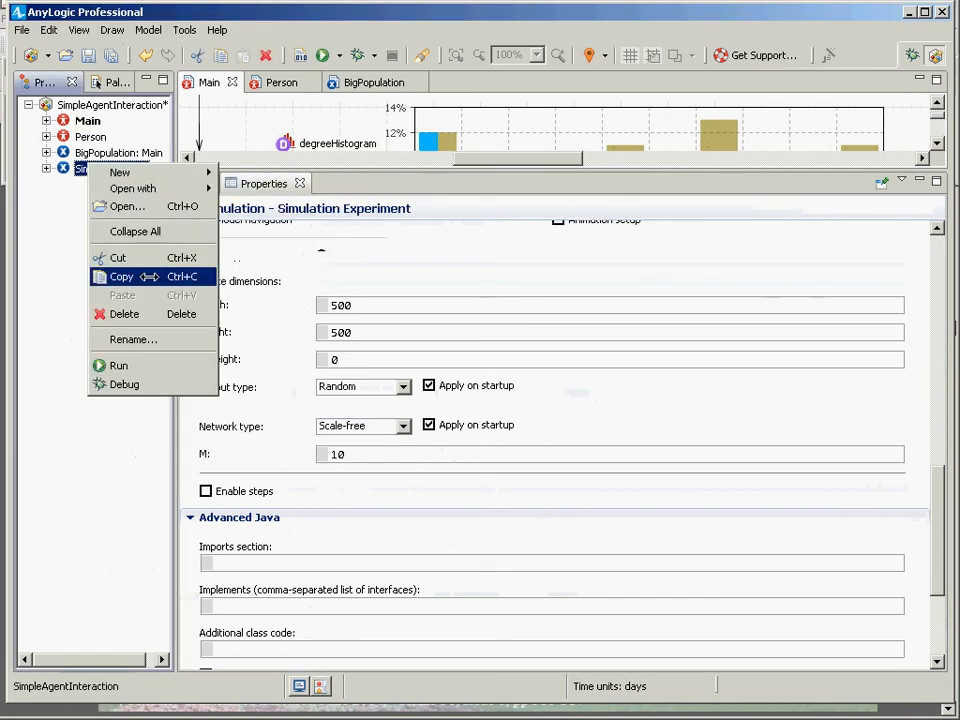
left_click(119, 366)
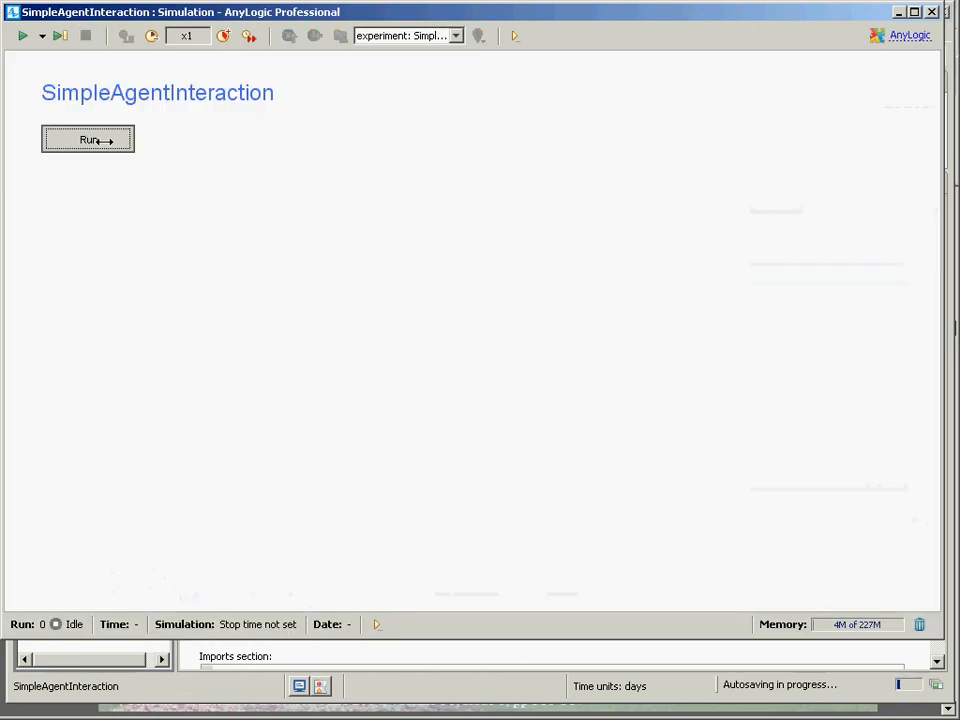
left_click(103, 141)
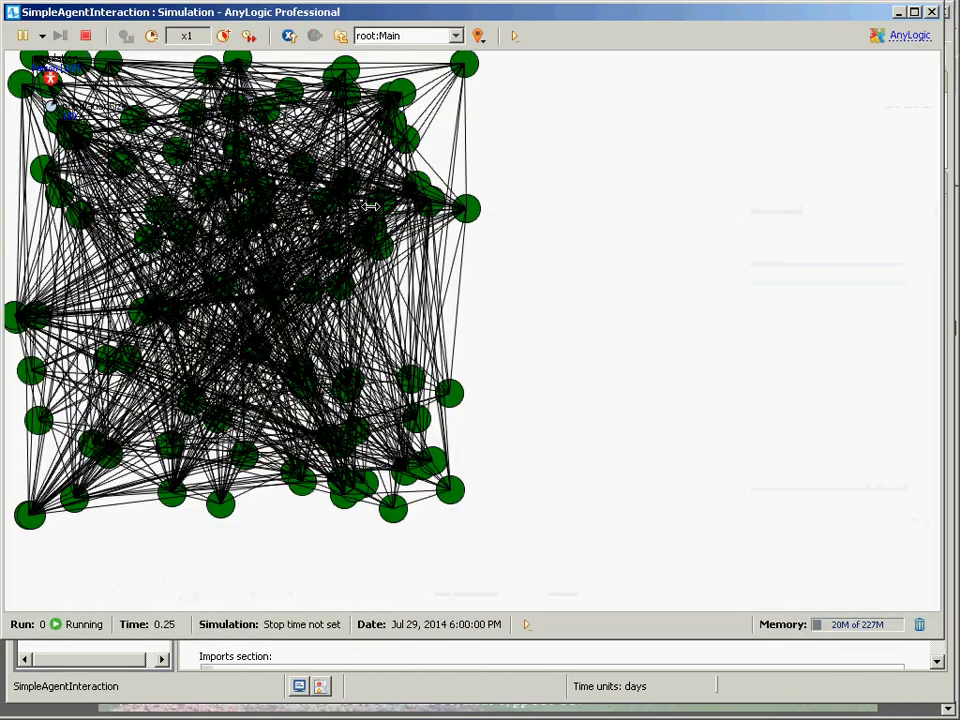
left_click_drag(370, 206, 443, 525)
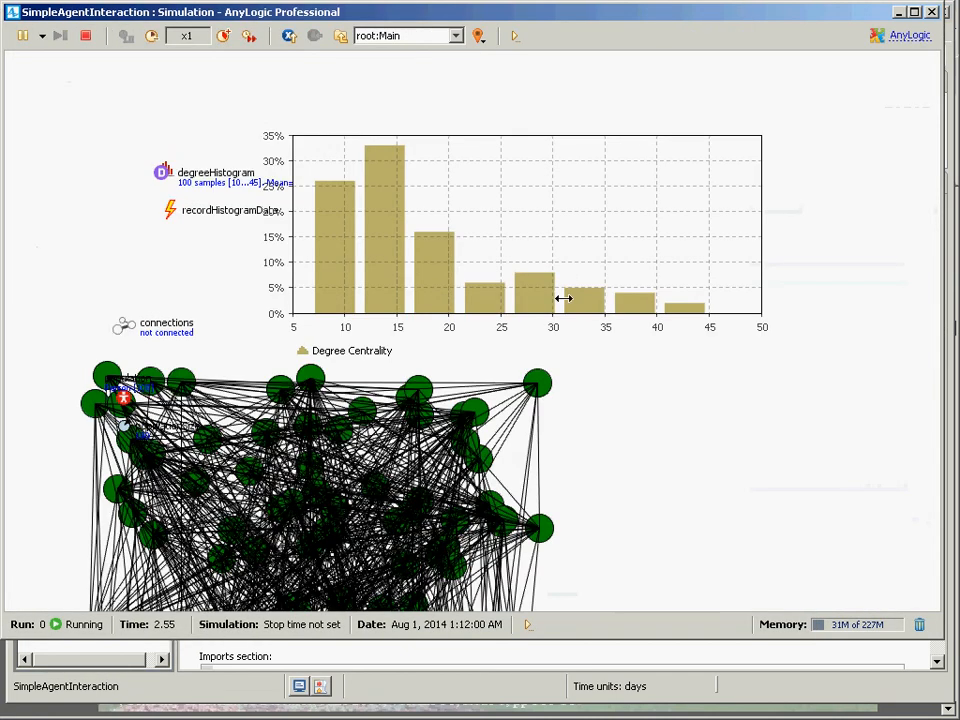
left_click(931, 12)
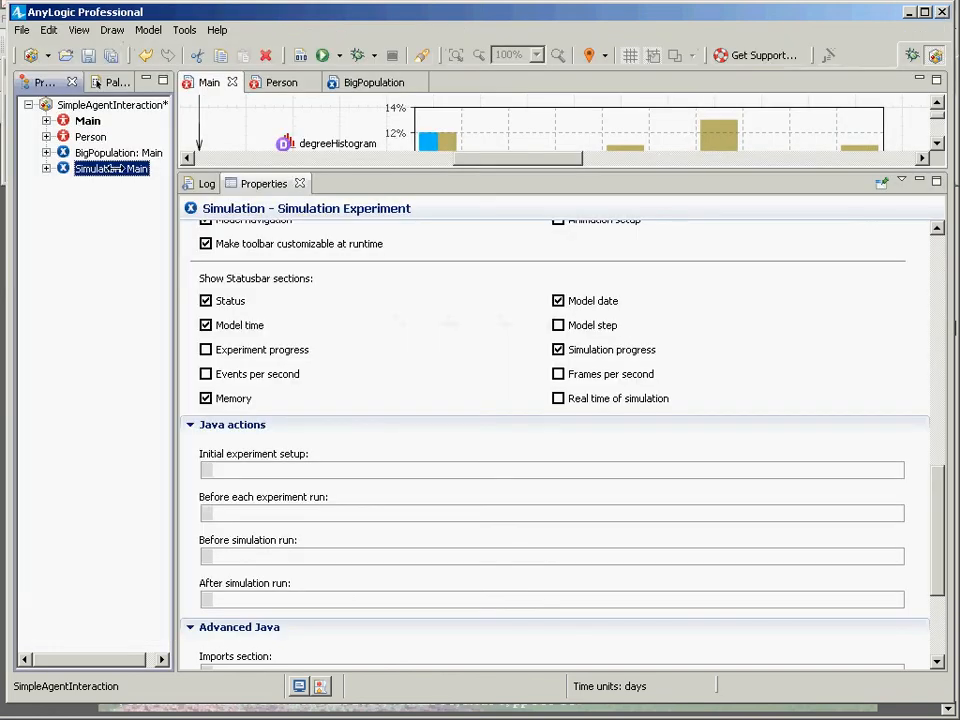
Change Main's network type to Random.
left_click(70, 121)
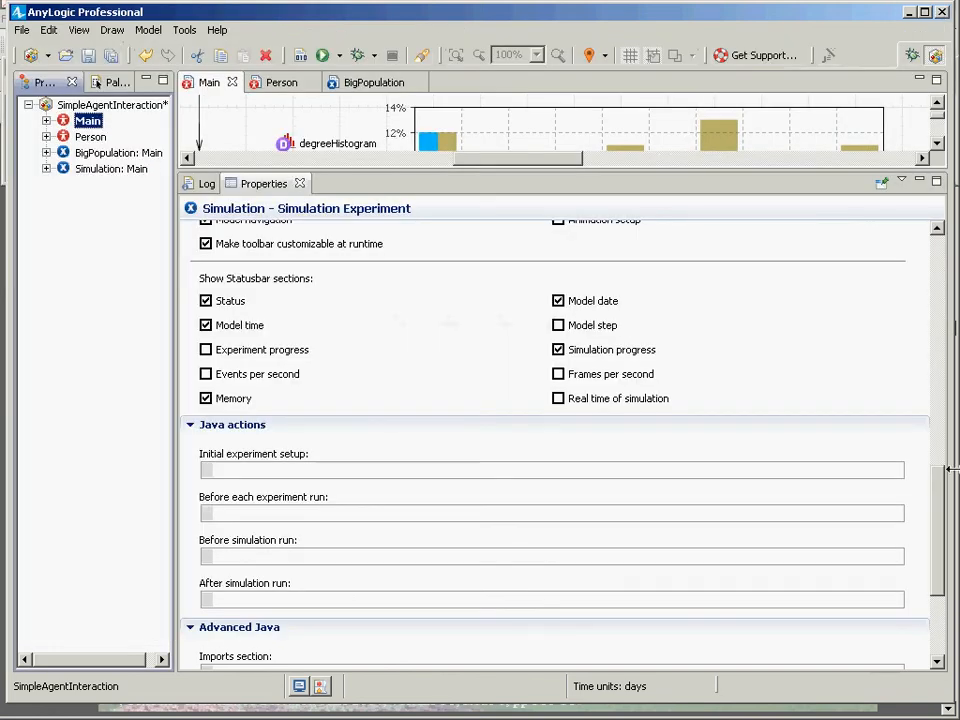
scroll(926, 540, "down", 2)
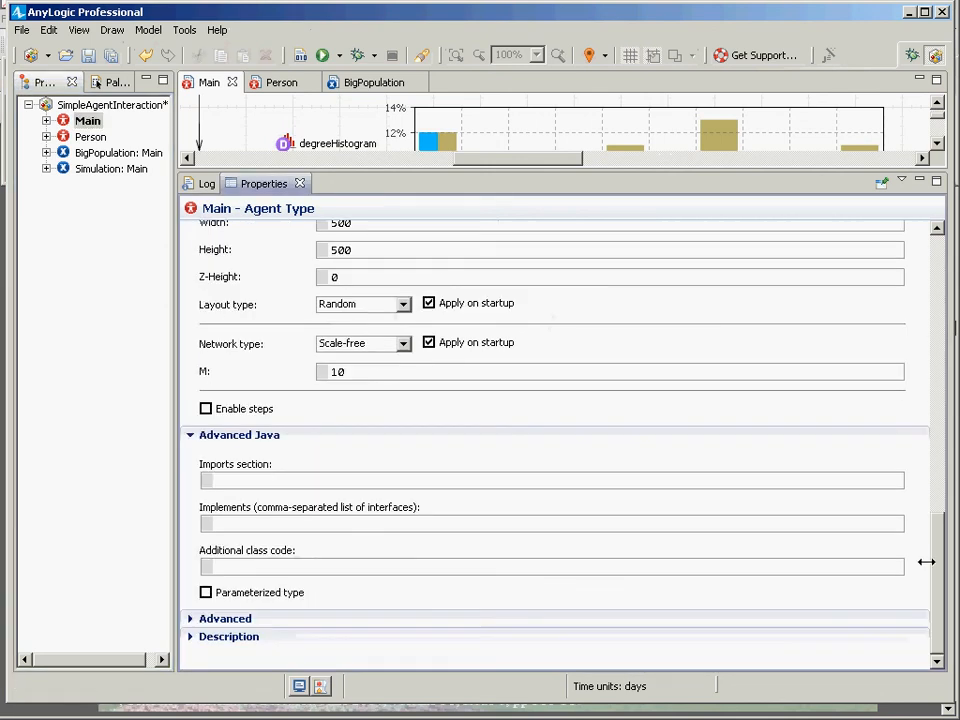
scroll(921, 441, "up", 6)
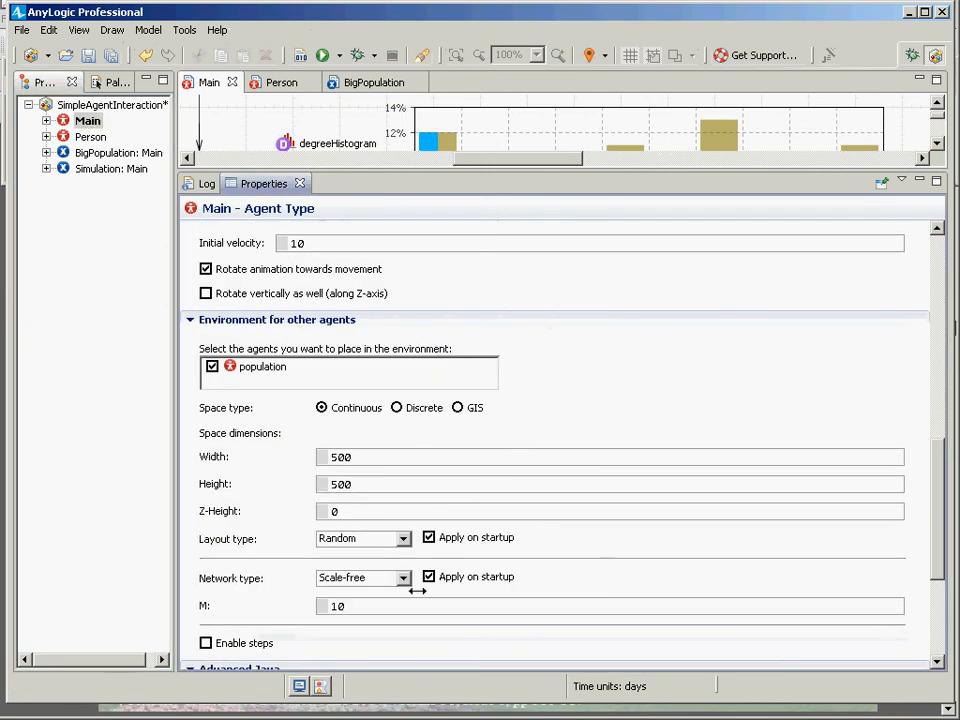
left_click(382, 579)
left_click(337, 606)
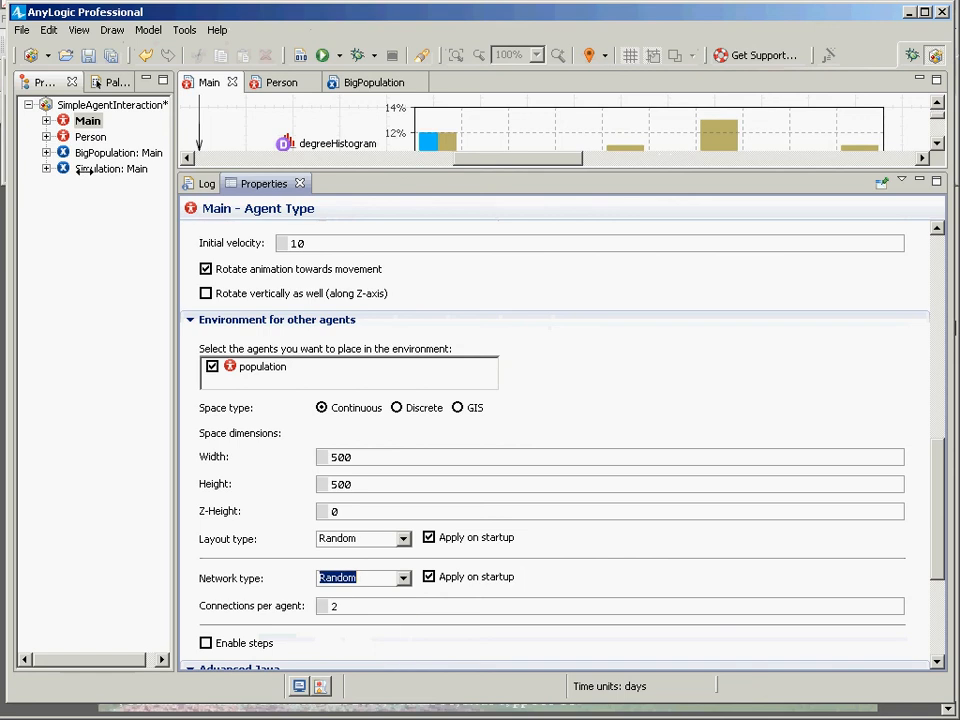
Run the Simulation experiment with the random network, then close the simulation window.
left_click(111, 168)
right_click(84, 168)
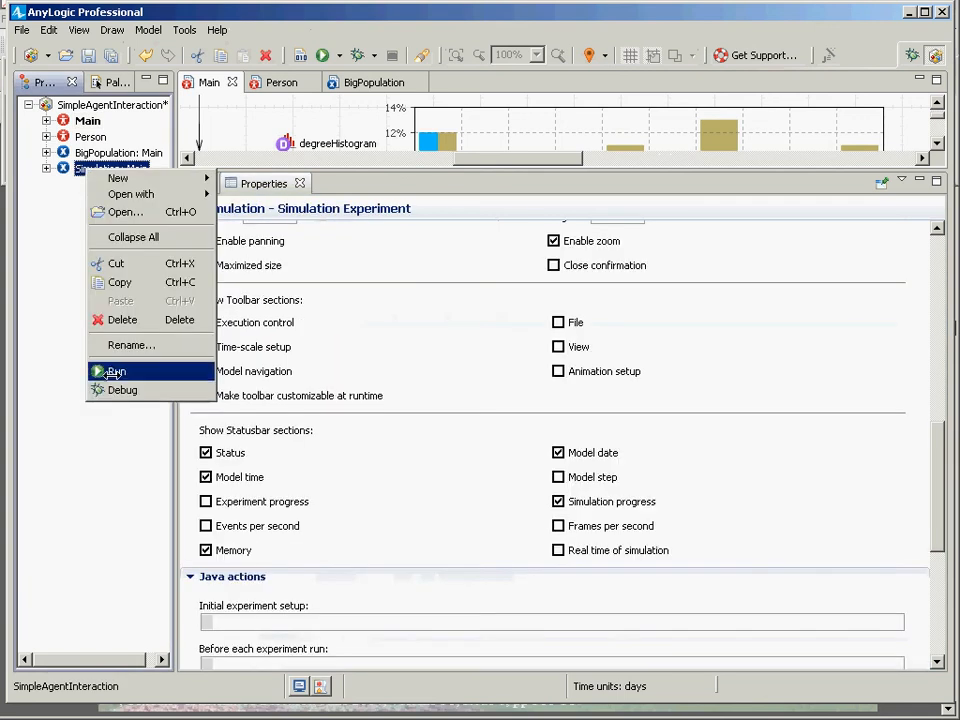
left_click(108, 371)
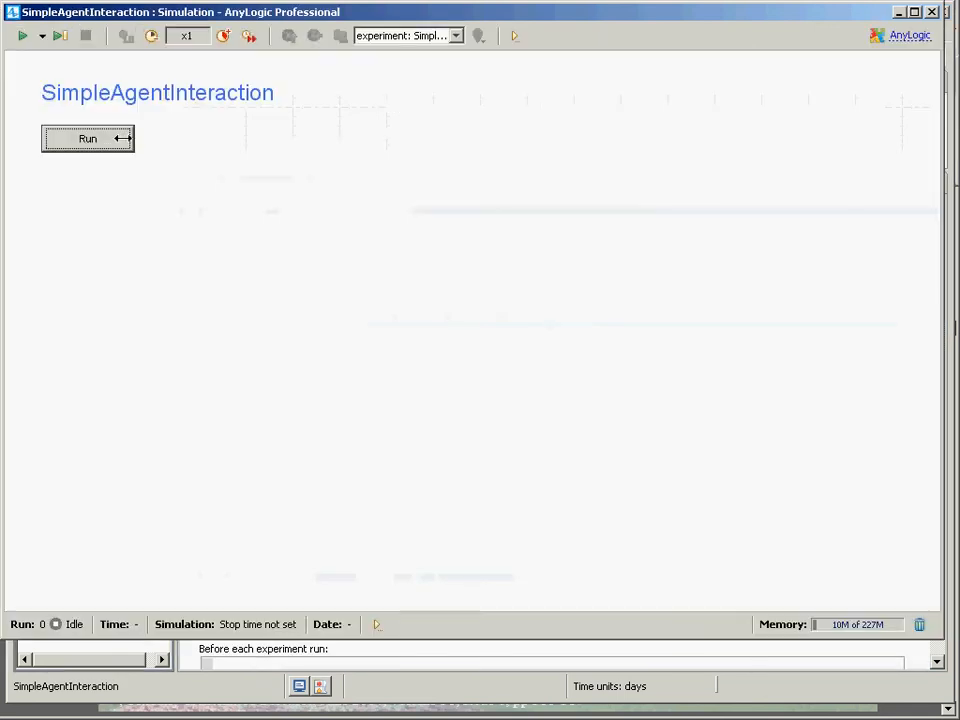
left_click(120, 138)
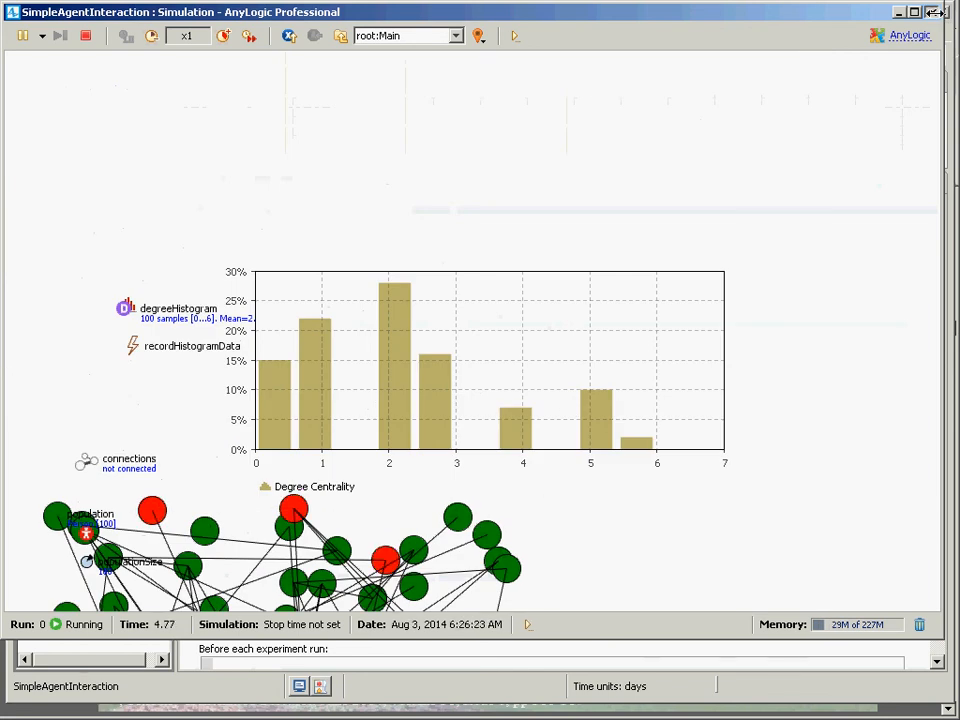
left_click(934, 12)
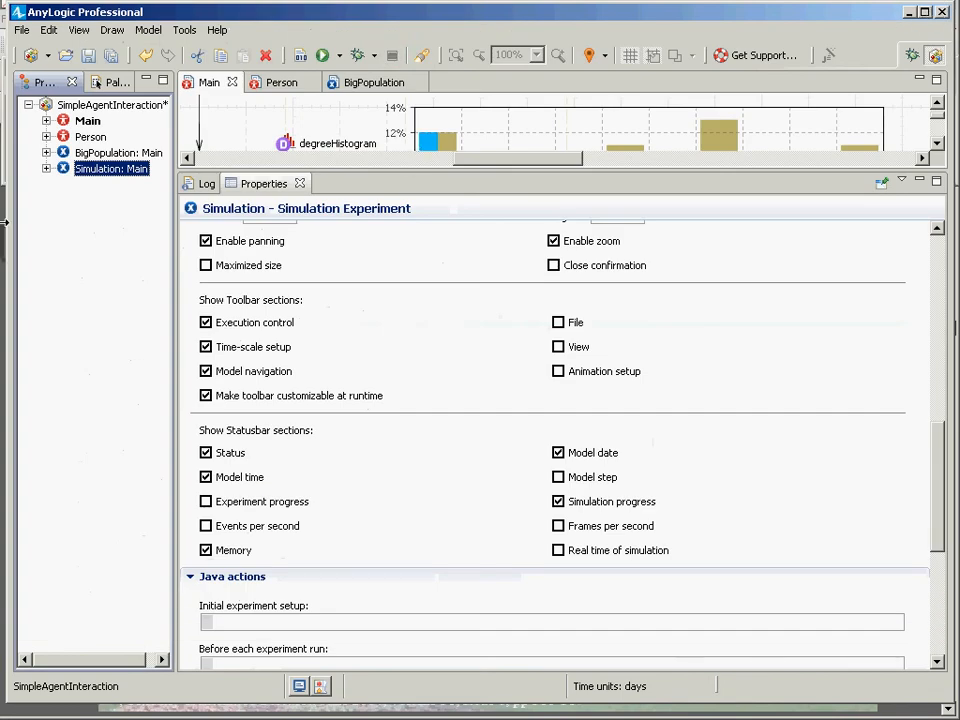
key("super")
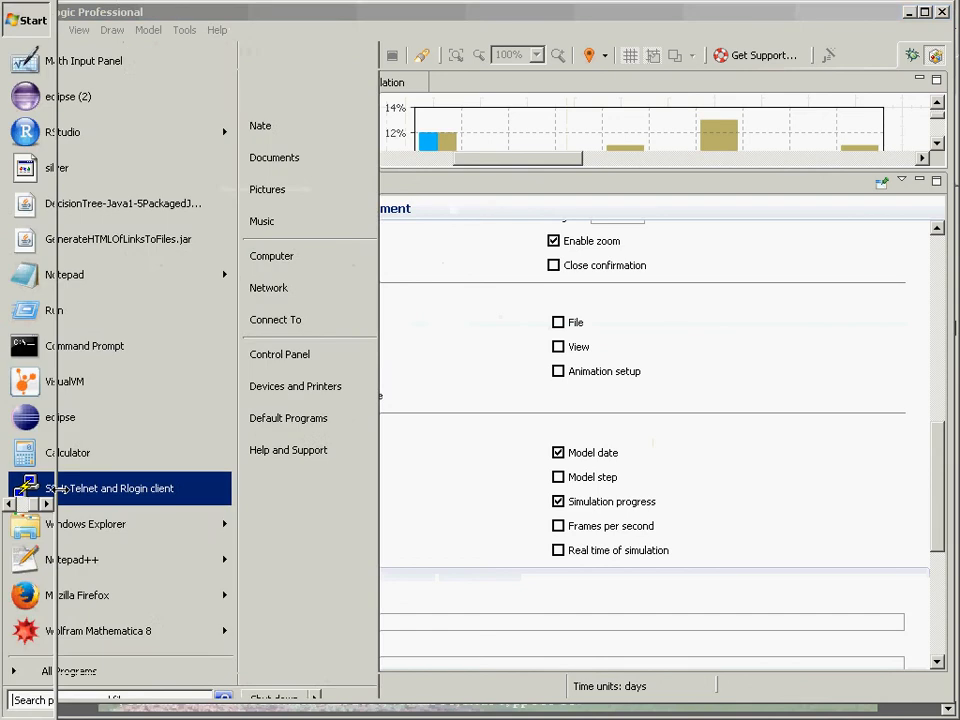
key("Escape")
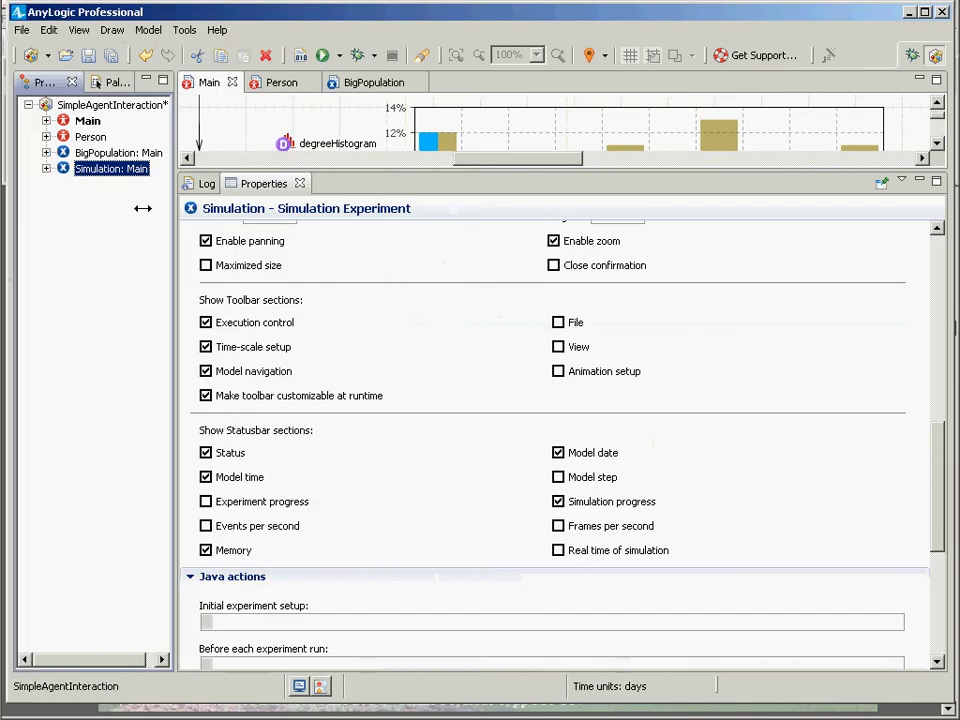
Run the Simulation experiment again with the random network.
right_click(110, 168)
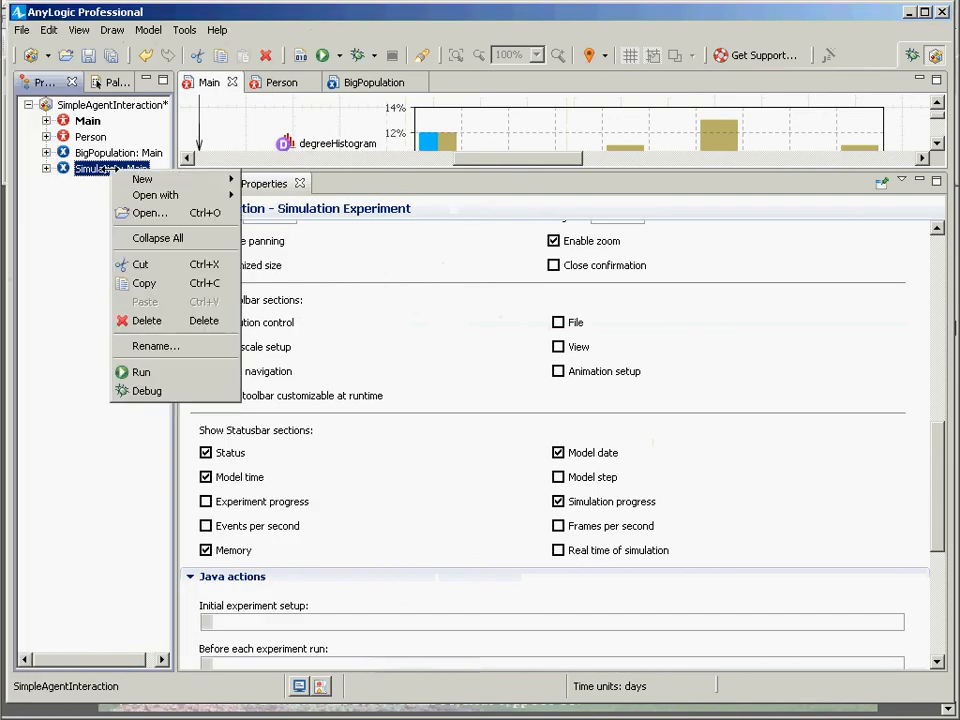
left_click(137, 373)
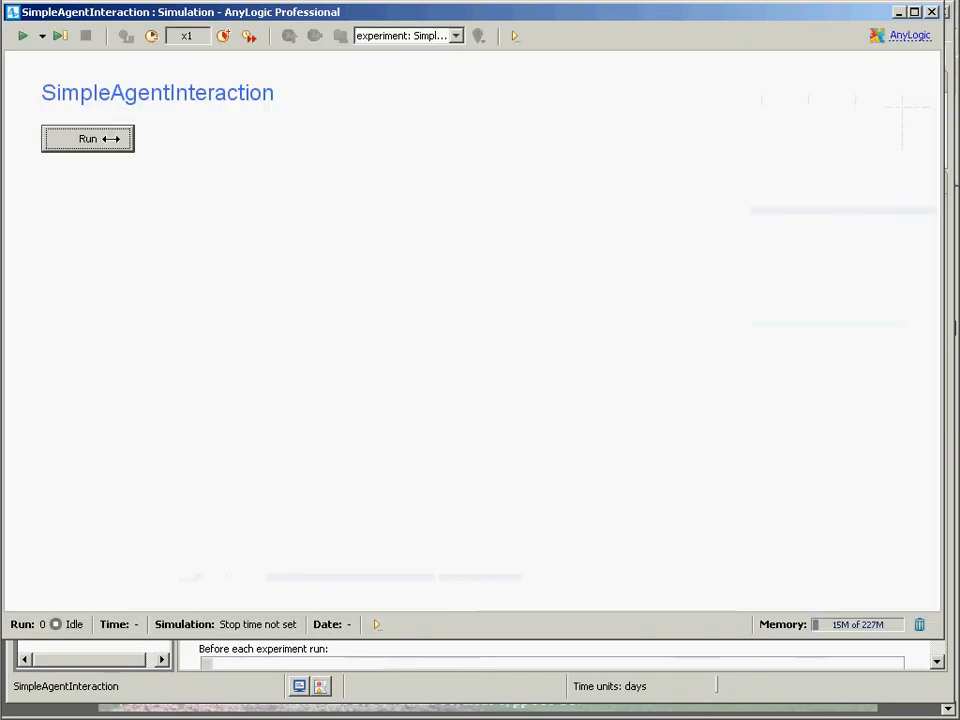
left_click(111, 139)
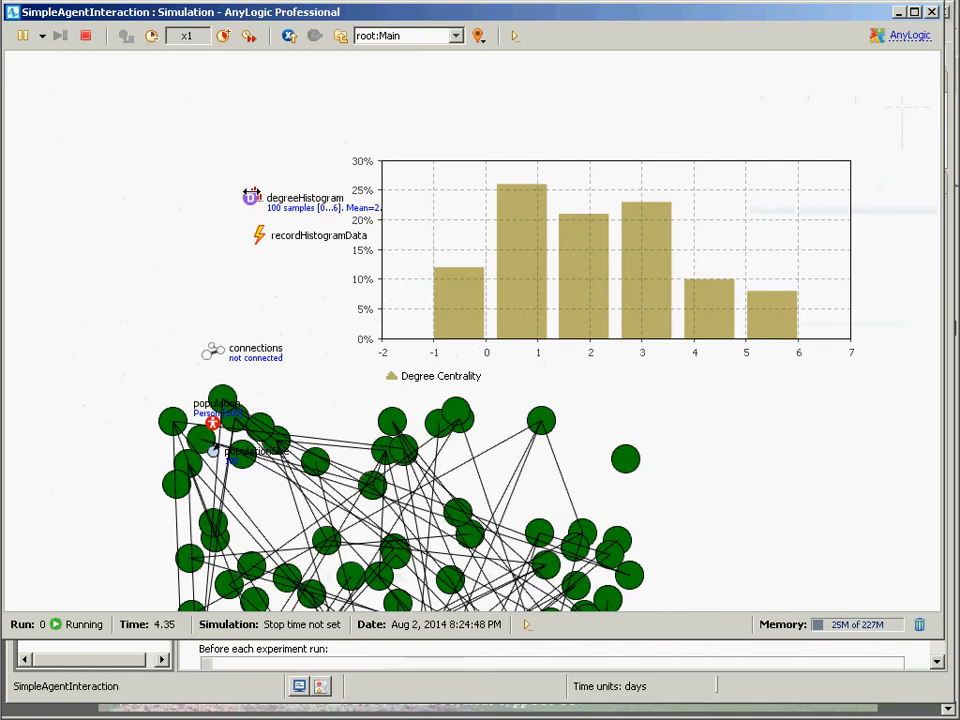
Open the degreeHistogram inspection window, enlarge it, and copy its statistics.
right_click(251, 195)
left_click(248, 195)
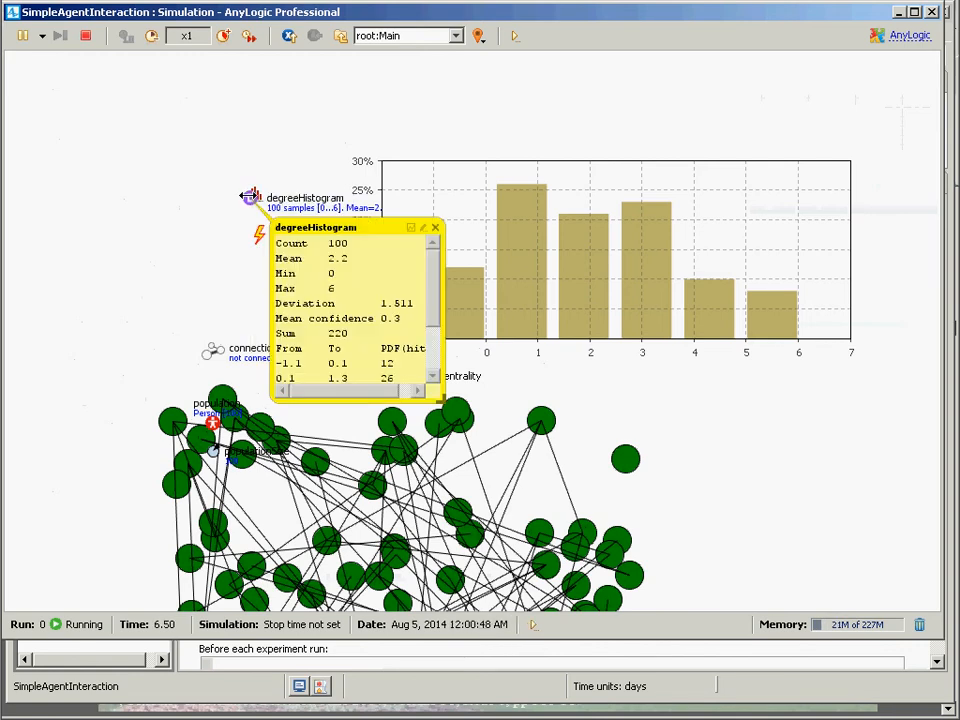
left_click_drag(440, 398, 706, 606)
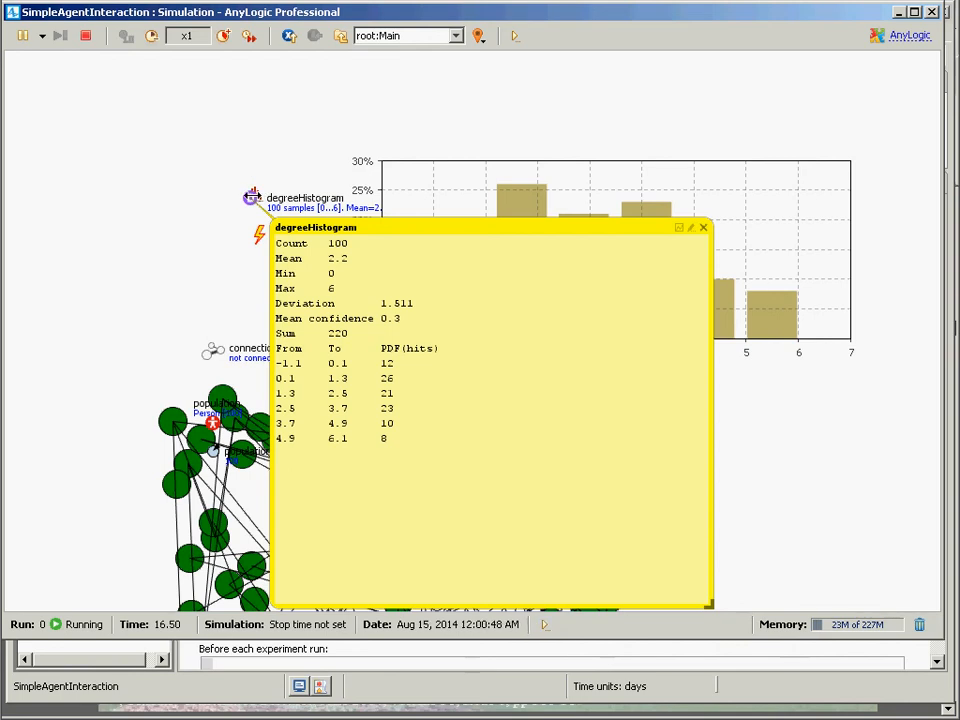
right_click(491, 302)
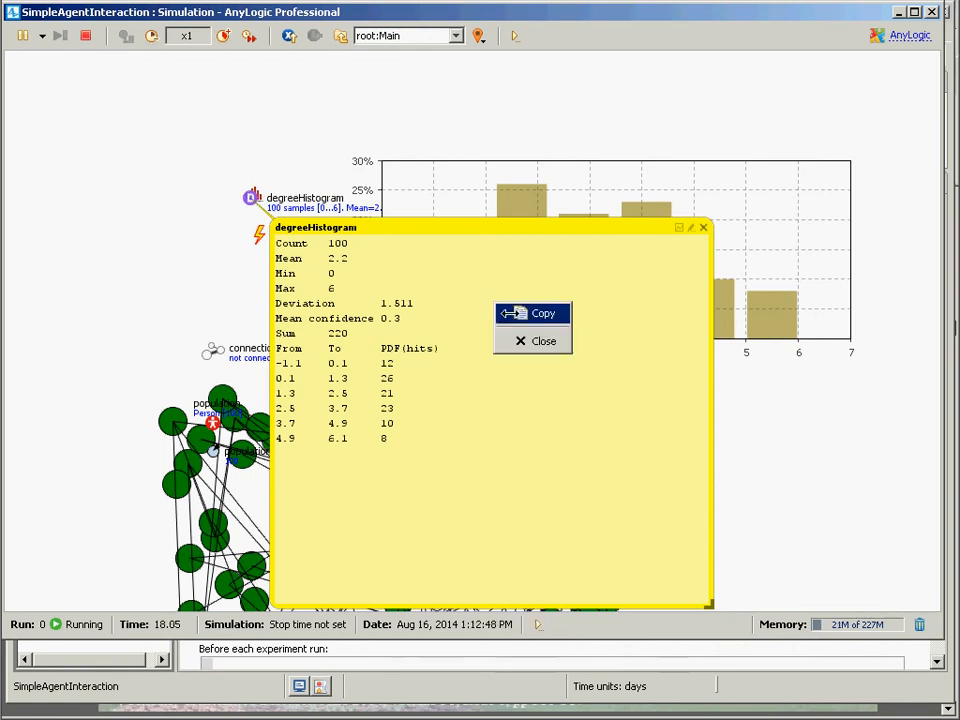
left_click(520, 313)
Launch Microsoft Excel 2010 from the Start menu.
left_click(24, 19)
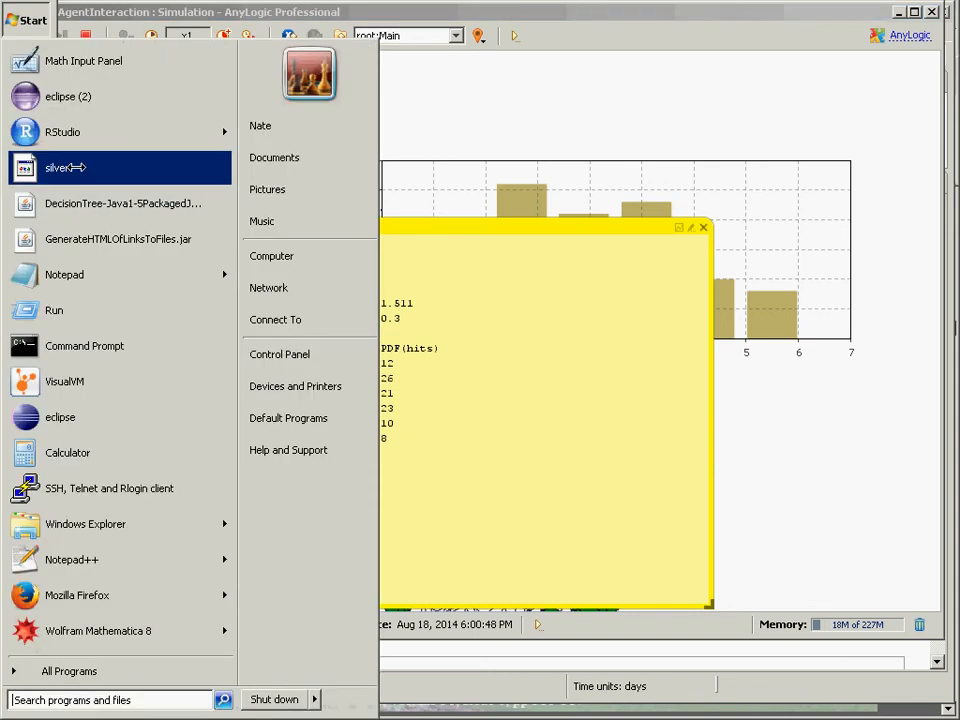
key("Escape")
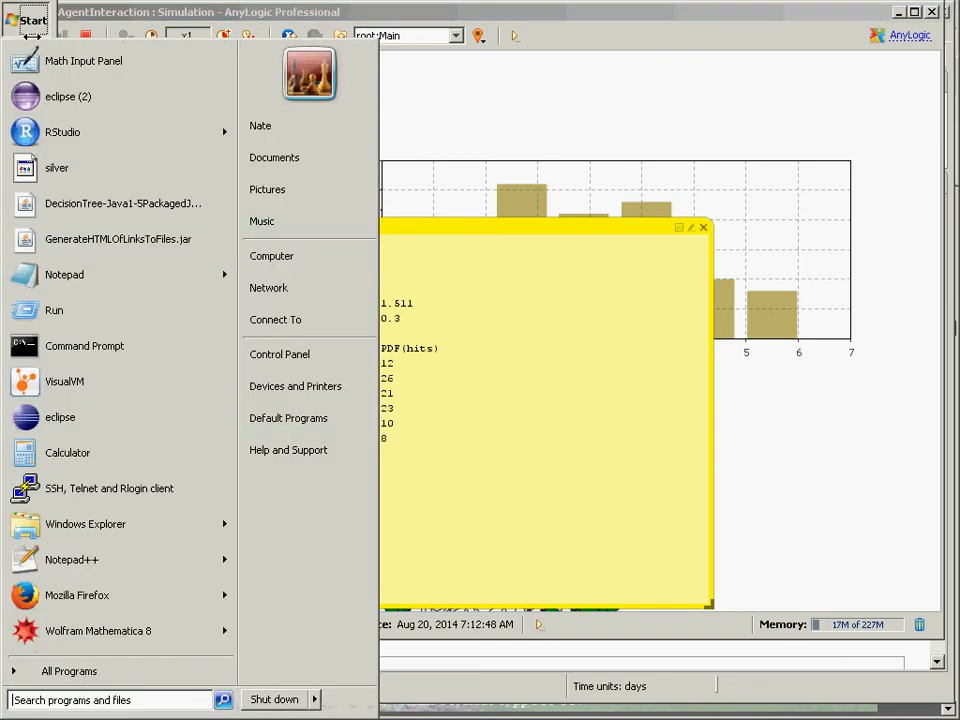
left_click(20, 670)
scroll(113, 345, "down", 1)
scroll(113, 345, "down", 5)
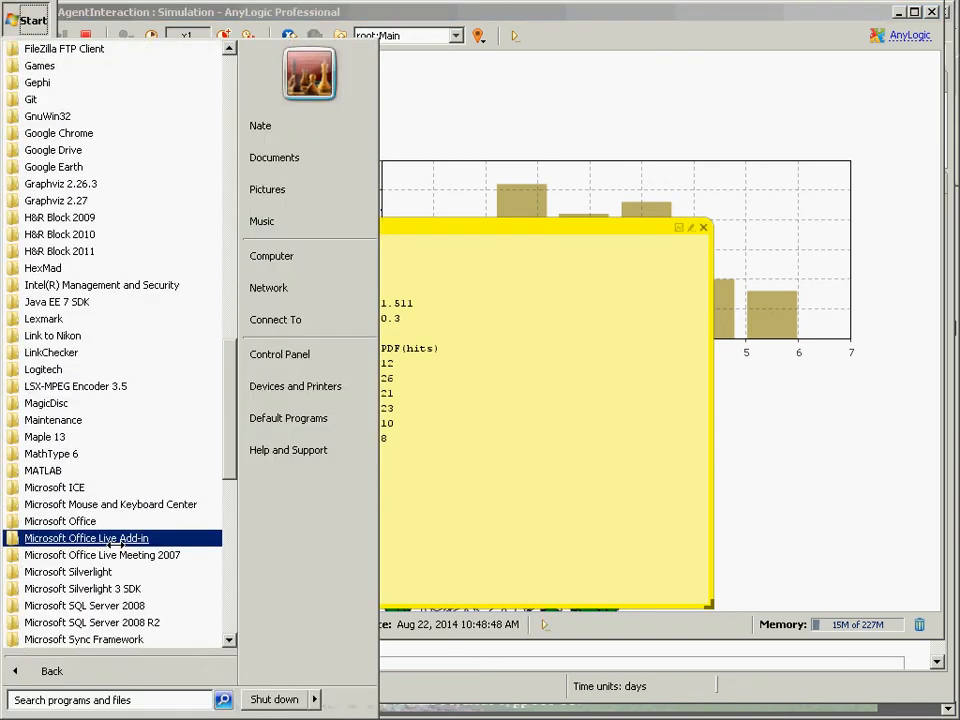
left_click(60, 455)
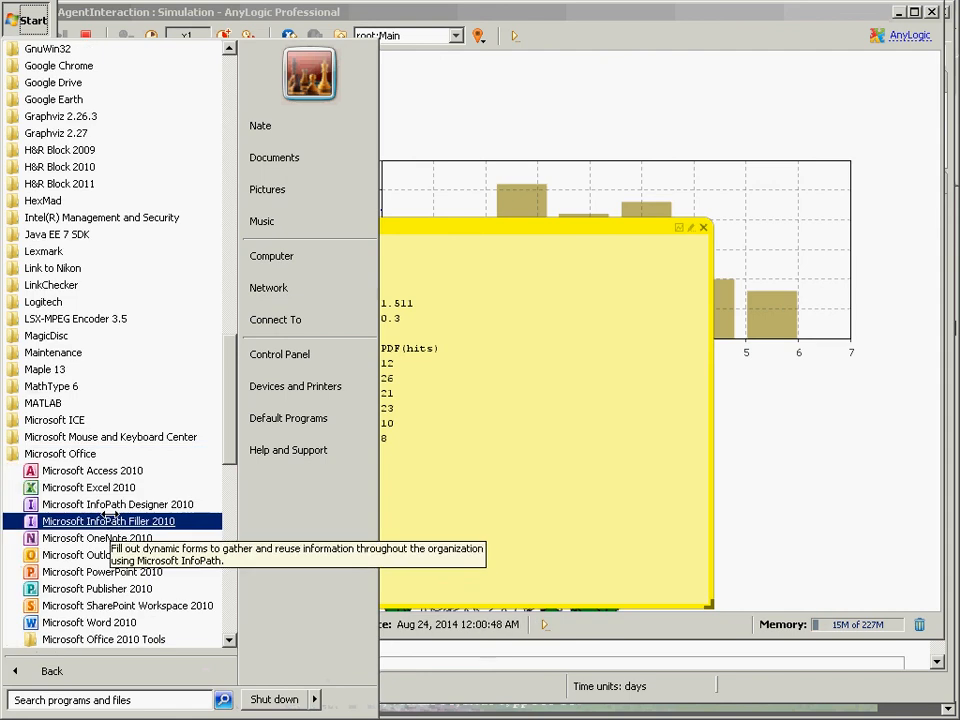
left_click(100, 487)
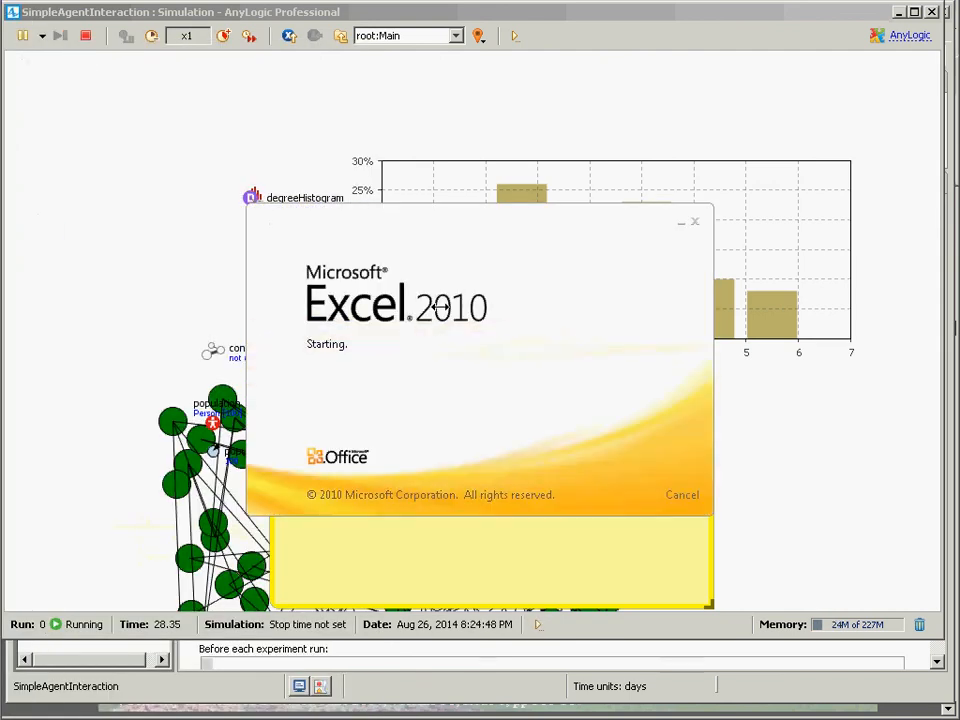
Paste the copied histogram statistics into the new workbook starting at cell A1.
key("ctrl+v")
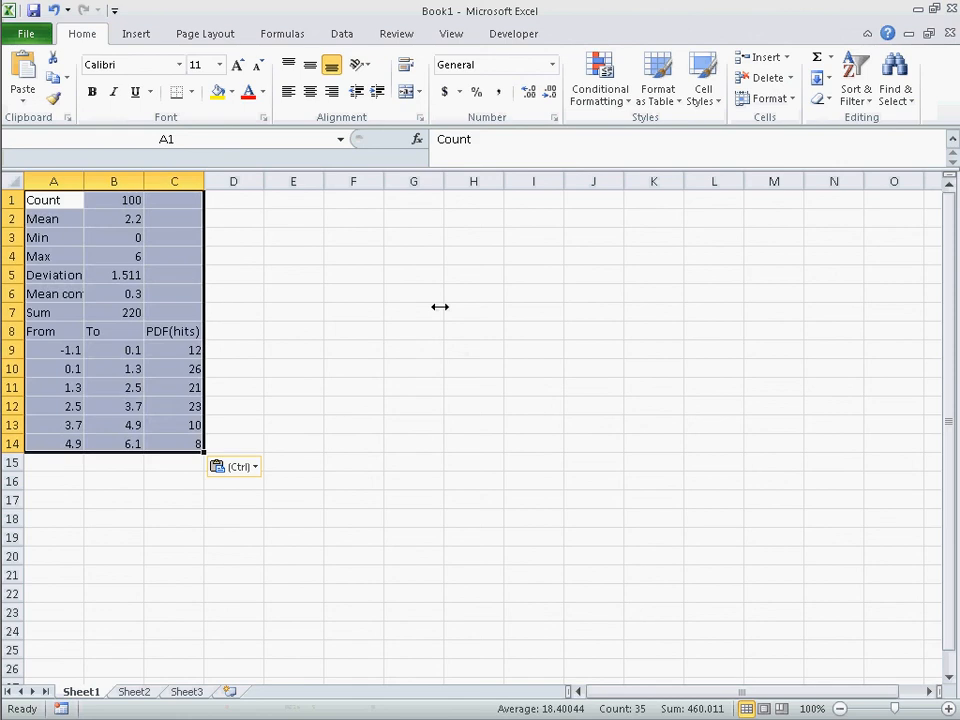
key("Down")
key("Right")
key("ctrl+Down")
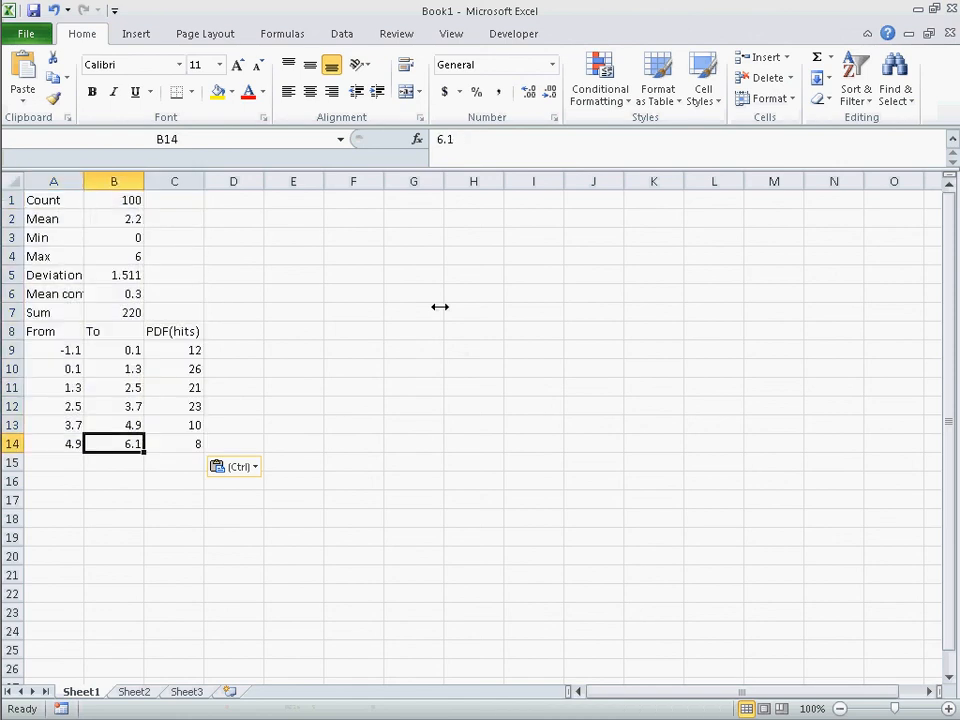
key("Right")
key("Home")
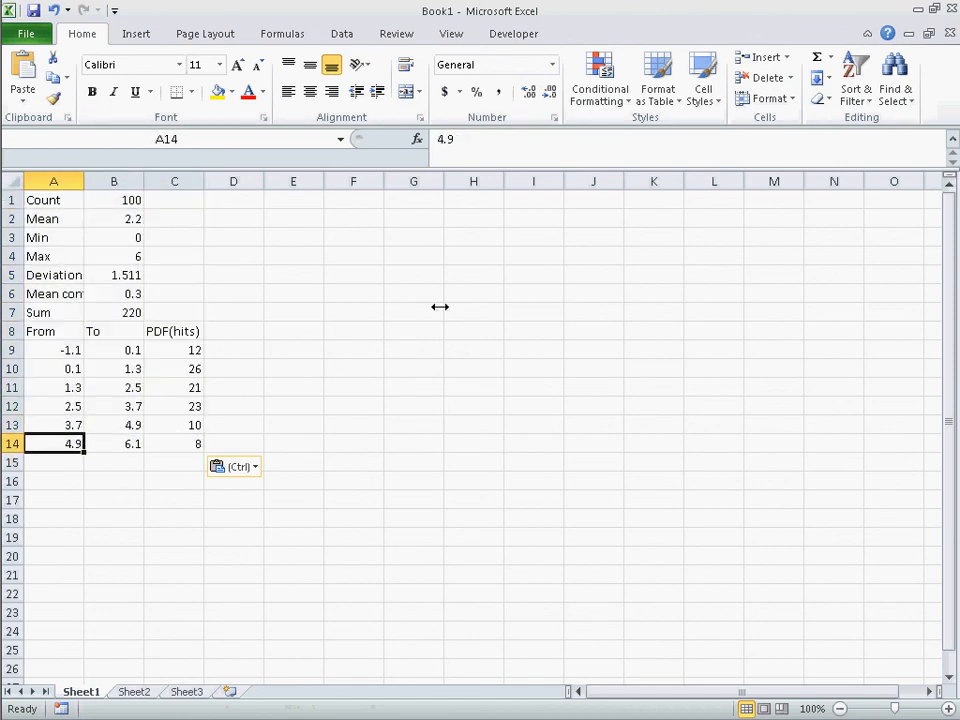
Switch back to the simulation, close the inspection window, and copy all of the histogram chart's data.
key("alt+Tab")
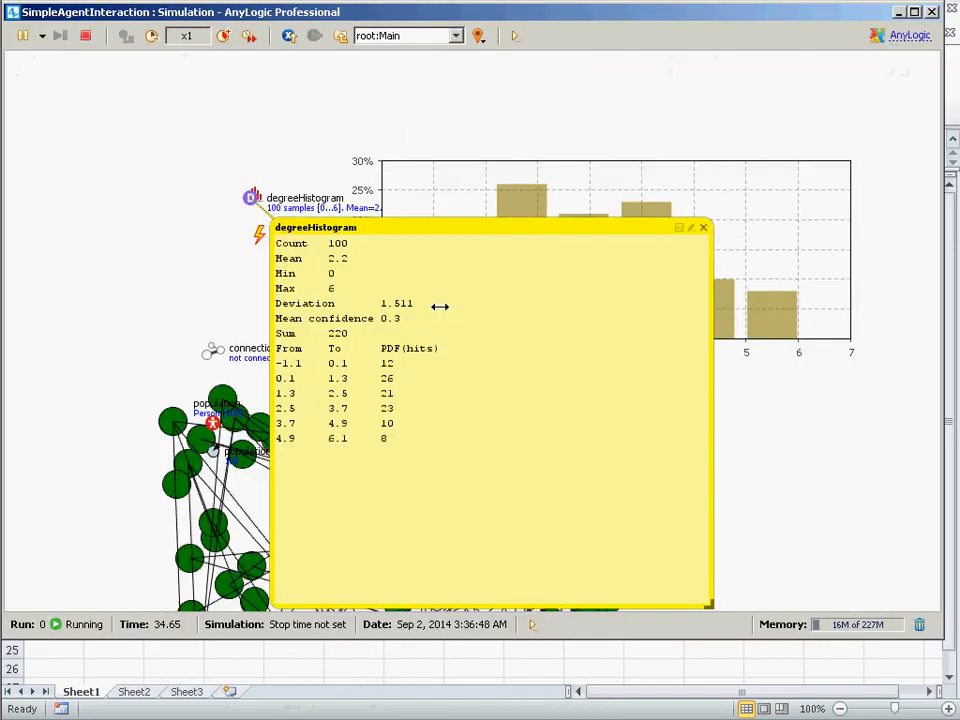
left_click(704, 227)
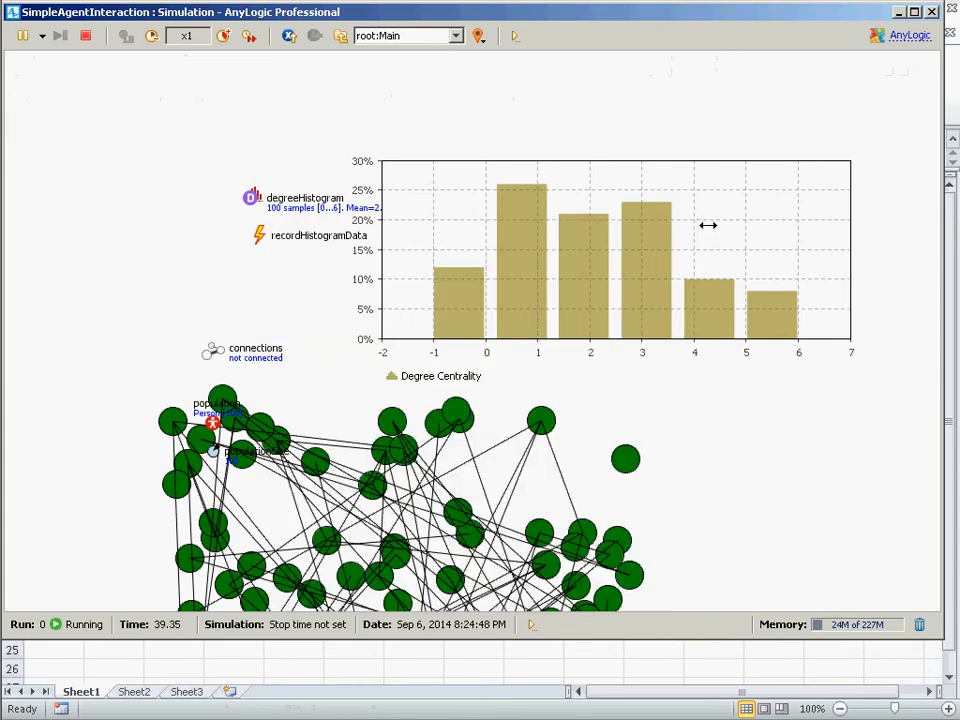
right_click(657, 214)
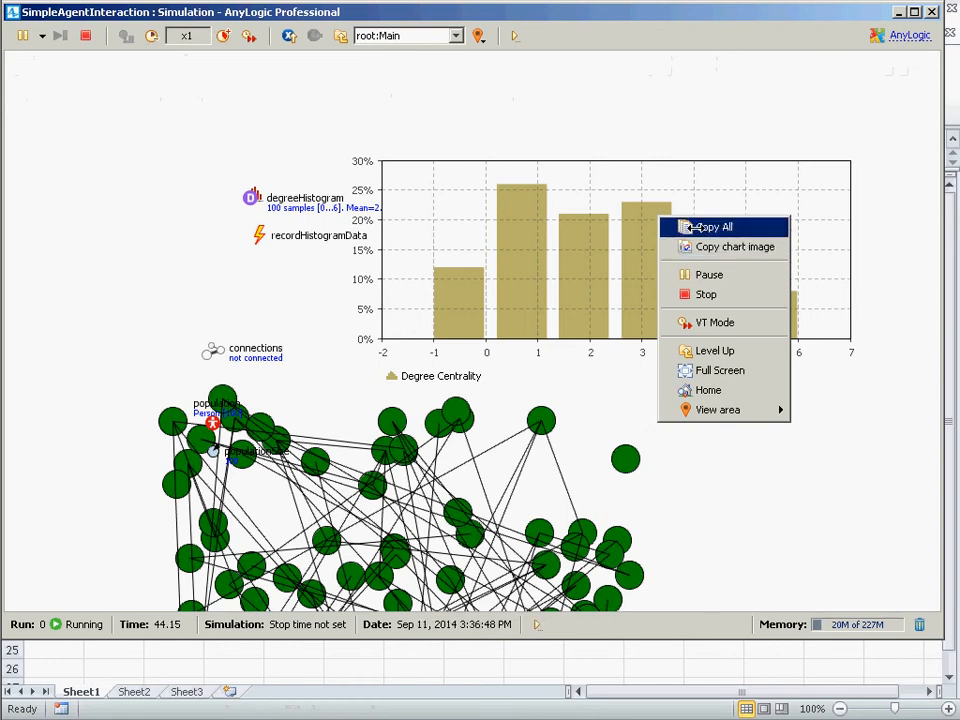
left_click(697, 227)
Paste the chart data into the Excel sheet starting at cell F1.
key("alt+Tab")
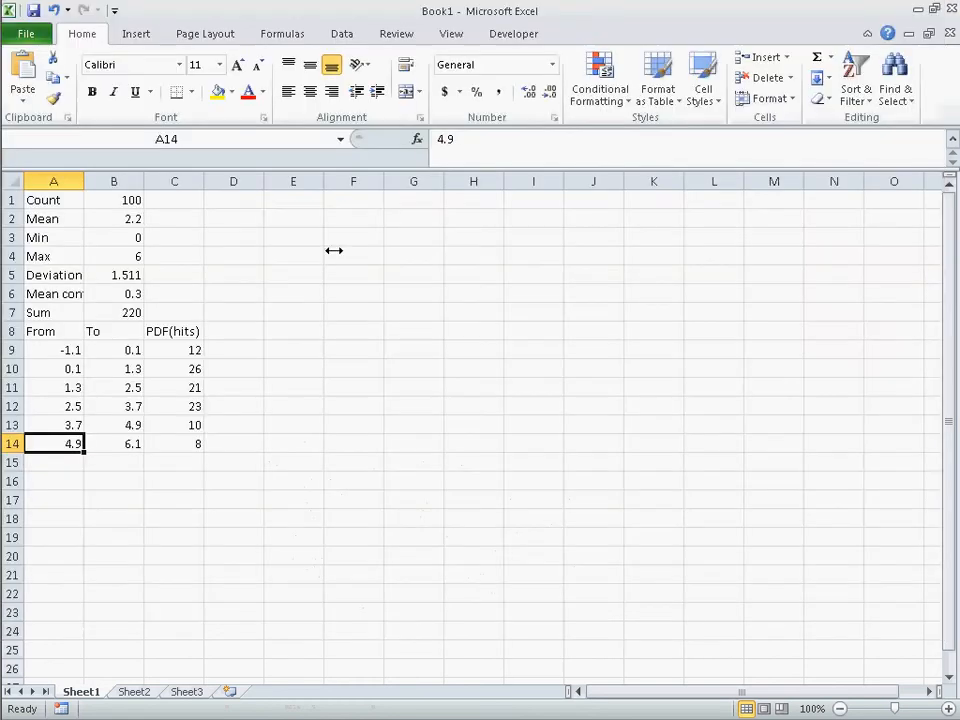
left_click(378, 203)
key("ctrl+v")
Copy the simulation's histogram chart as an image and paste it into the Excel sheet beside the pasted data.
key("alt+Tab")
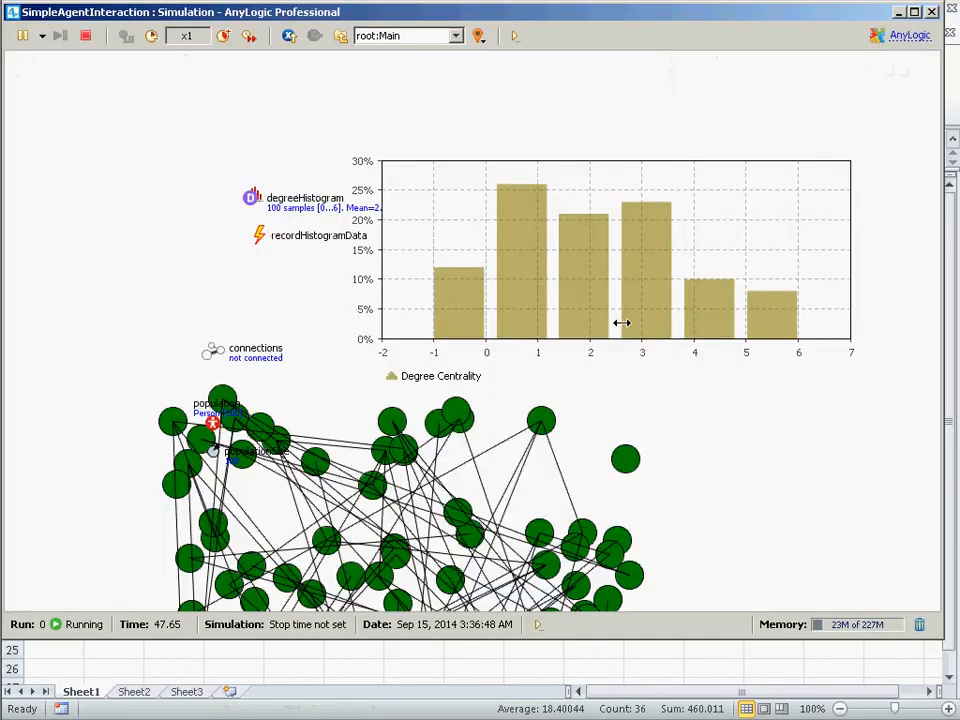
right_click(617, 268)
left_click(634, 298)
key("alt+Tab")
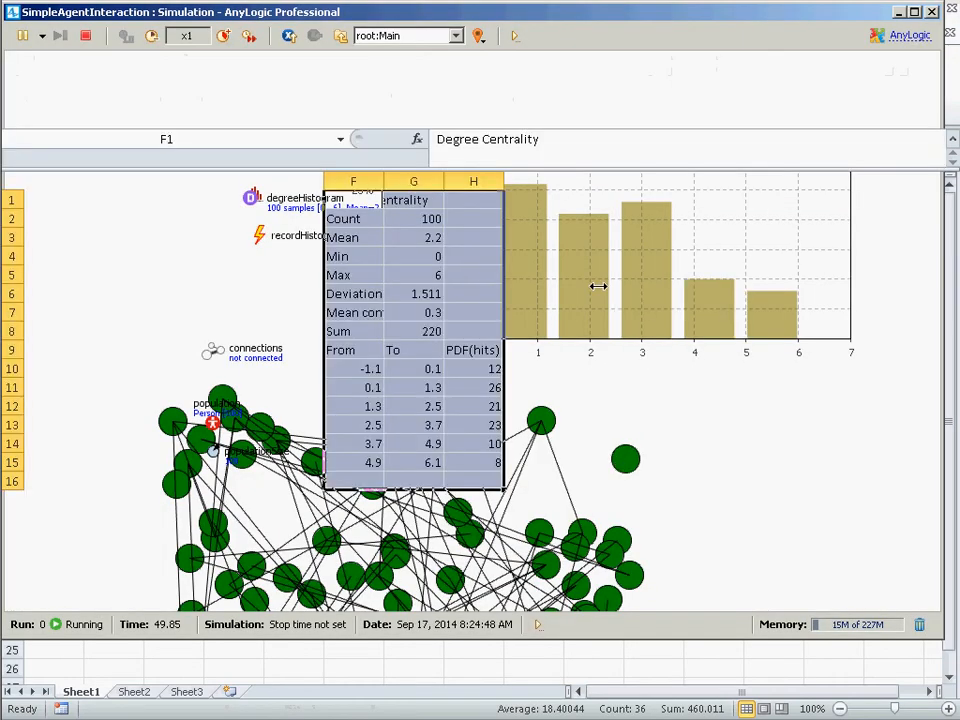
left_click(549, 230)
key("ctrl+v")
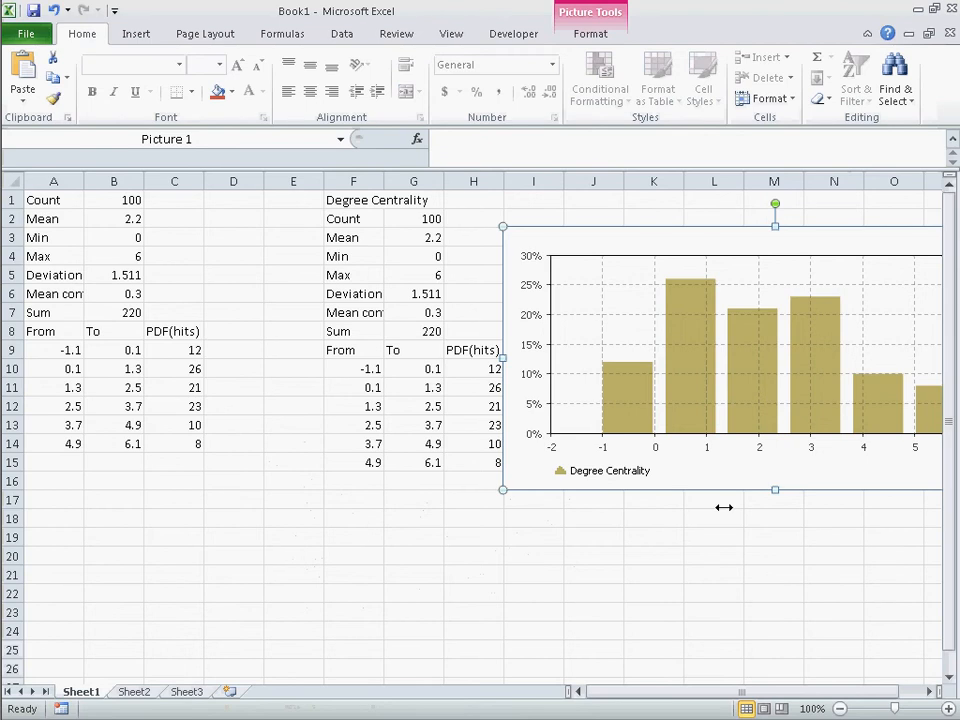
Open the degreeHistogram inspection window in the running simulation and enlarge it to read all statistics.
key("alt+Tab")
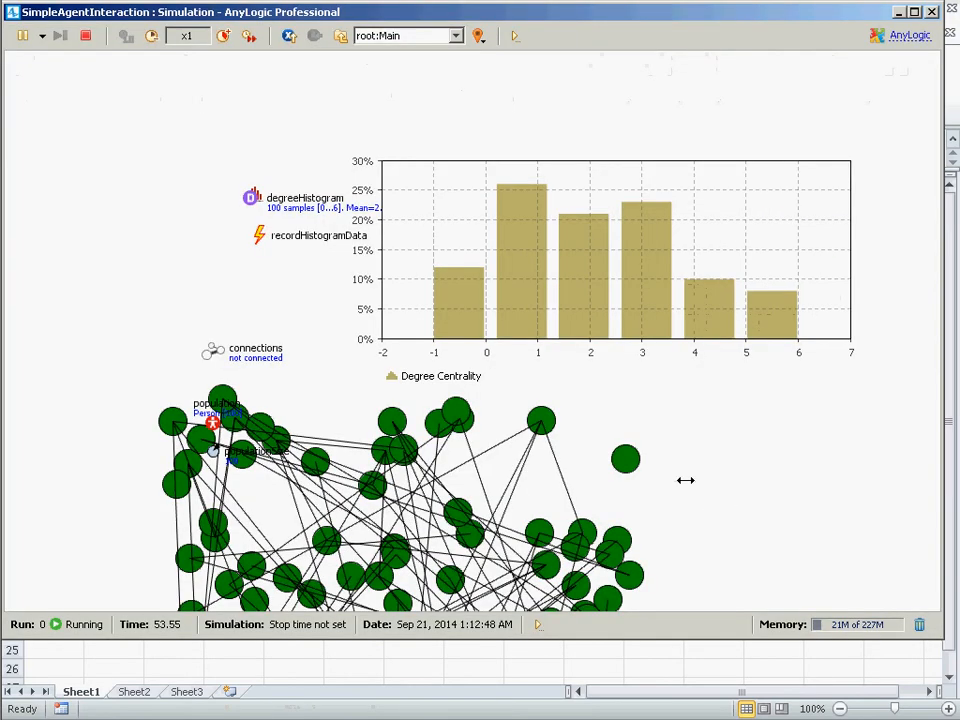
left_click(255, 195)
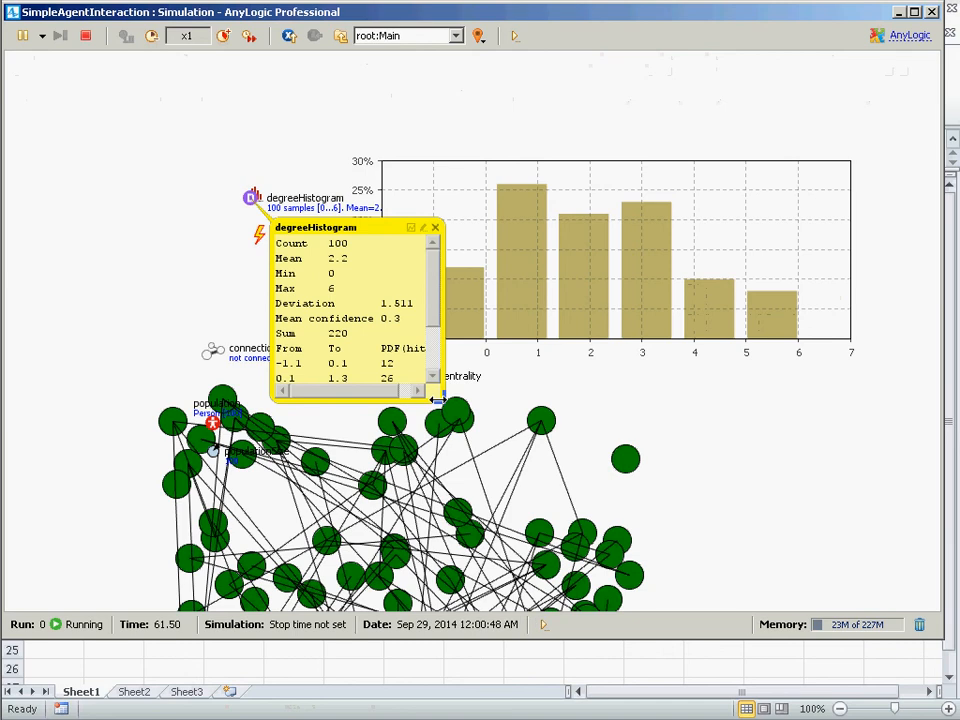
left_click_drag(436, 396, 690, 612)
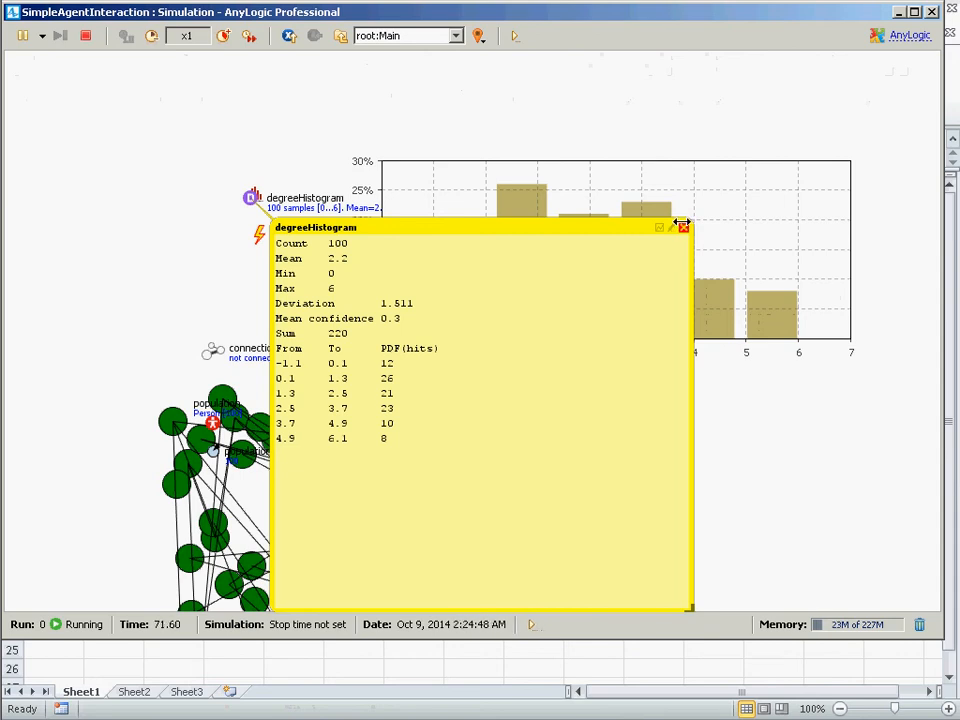
Close the simulation window and return to the model editor.
key("alt+Tab")
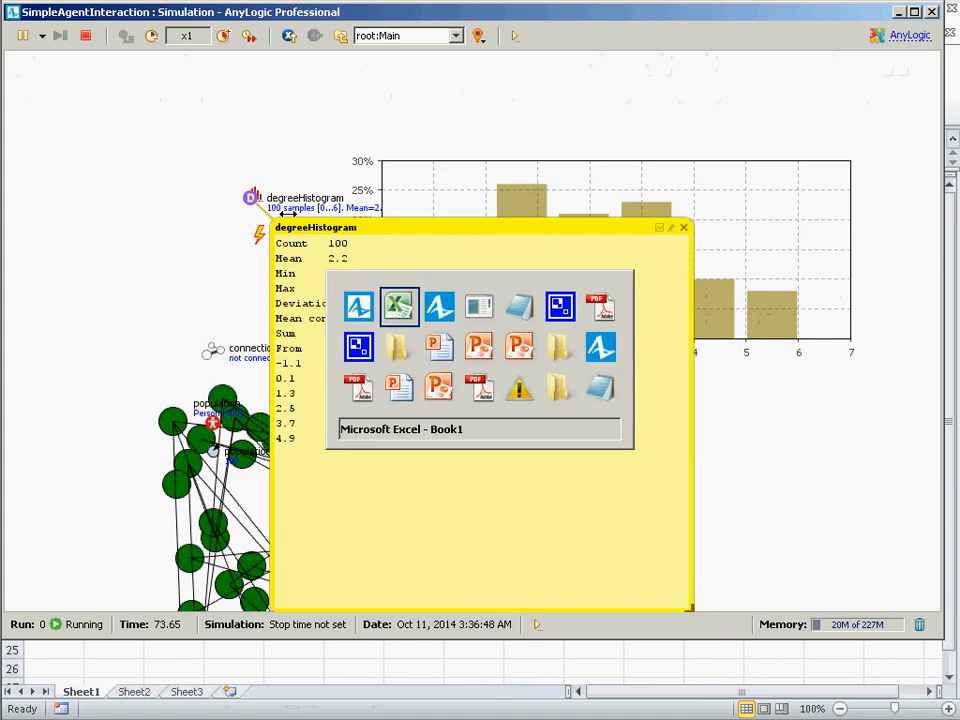
key("alt+Tab")
left_click(931, 11)
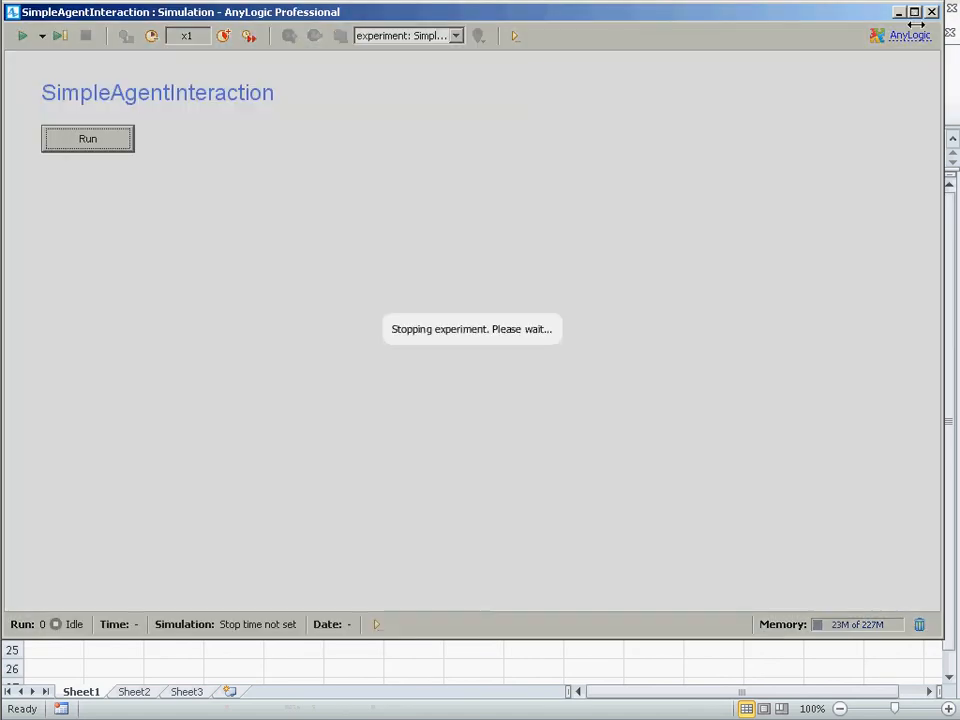
key("alt+Tab")
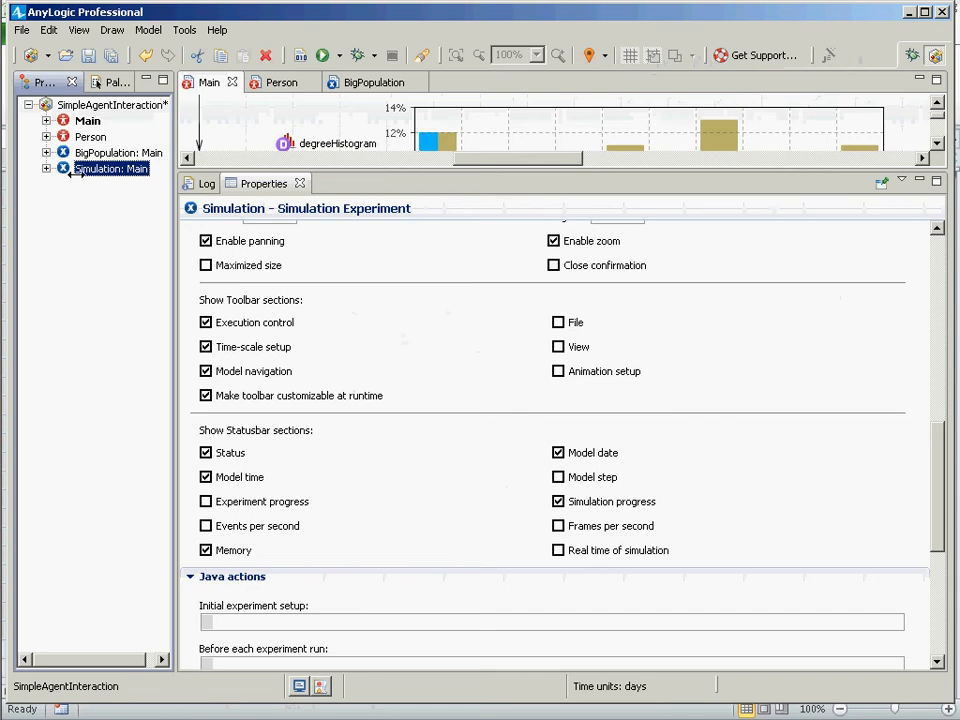
Save the model.
left_click(97, 82)
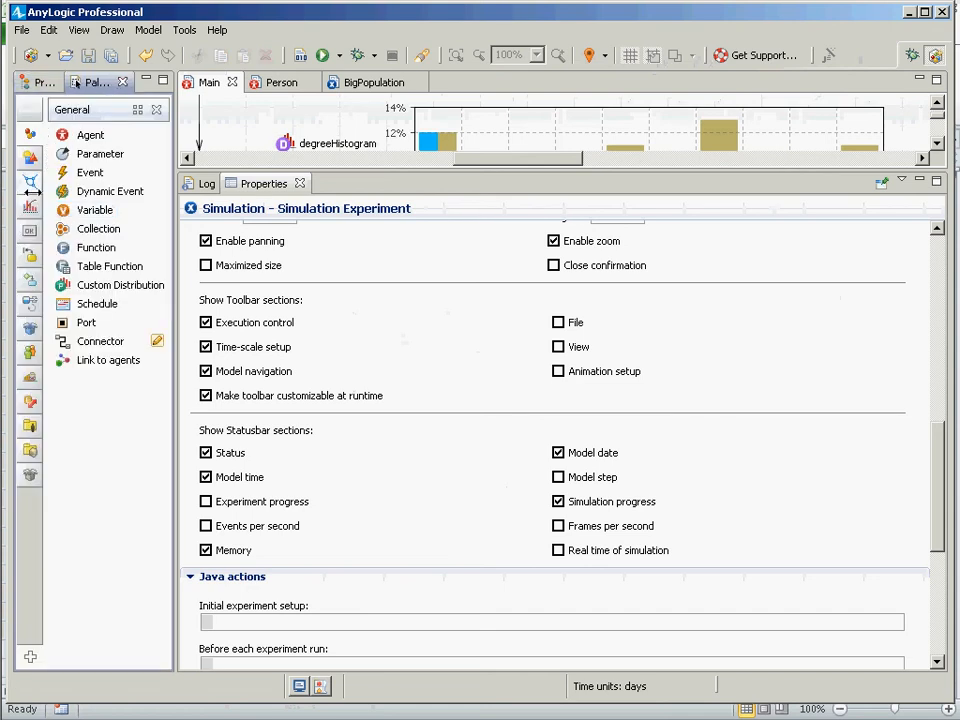
left_click(30, 206)
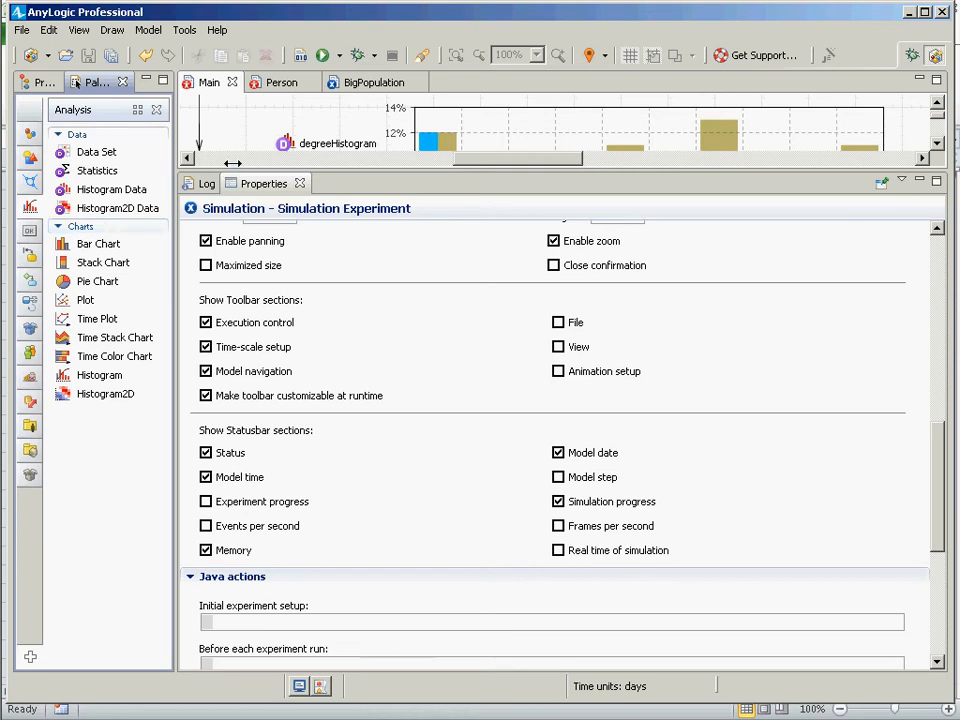
left_click_drag(231, 172, 240, 467)
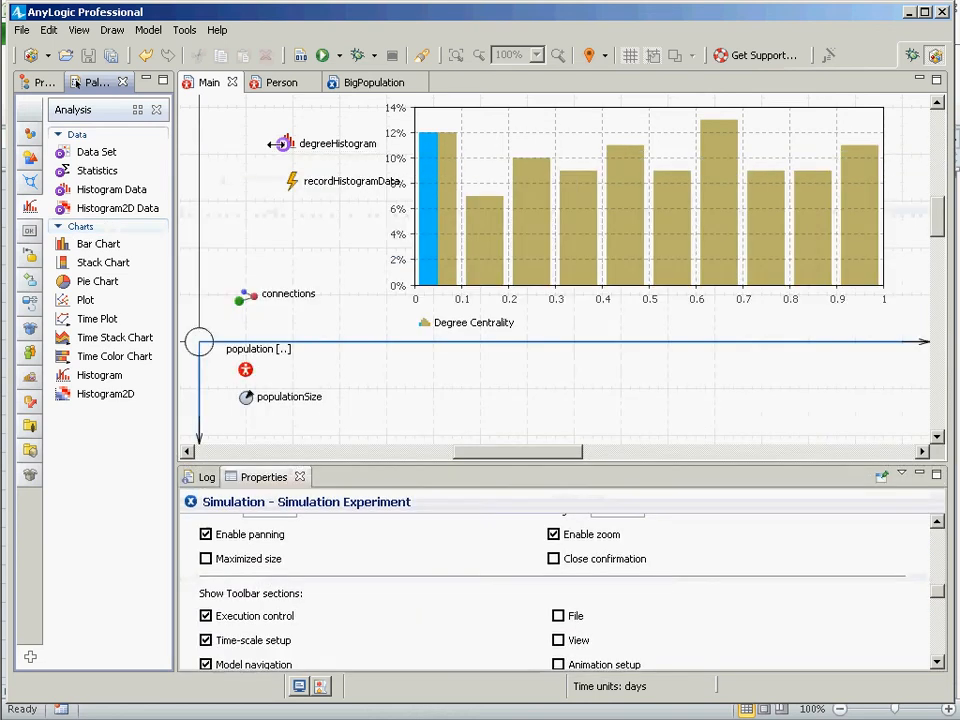
left_click(42, 82)
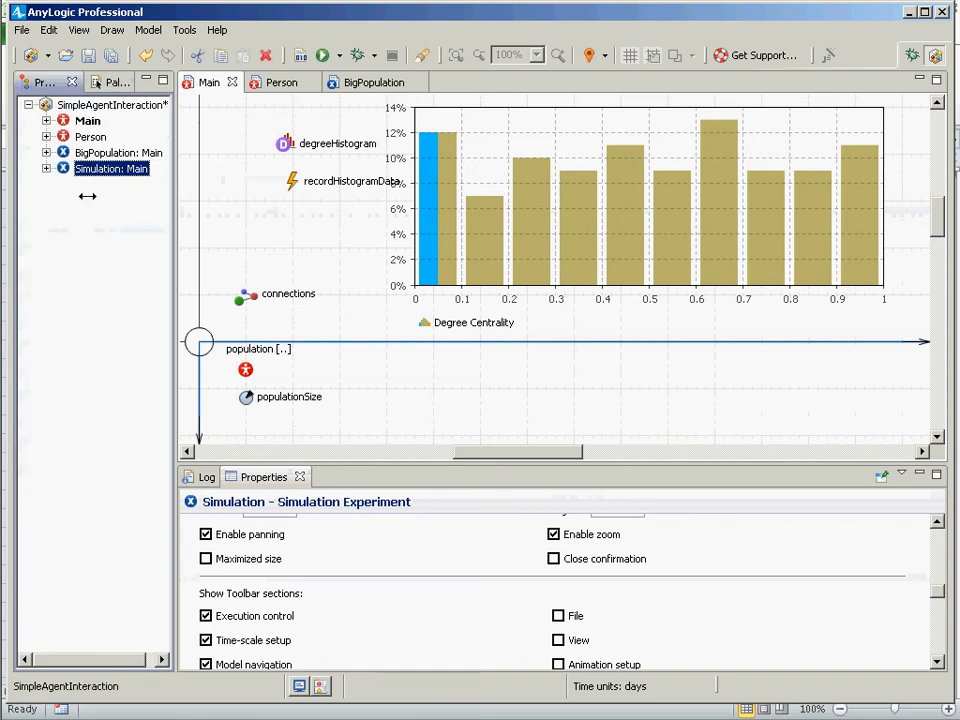
key("ctrl+s")
Set the Main agent's network type to Distance-based.
left_click(64, 120)
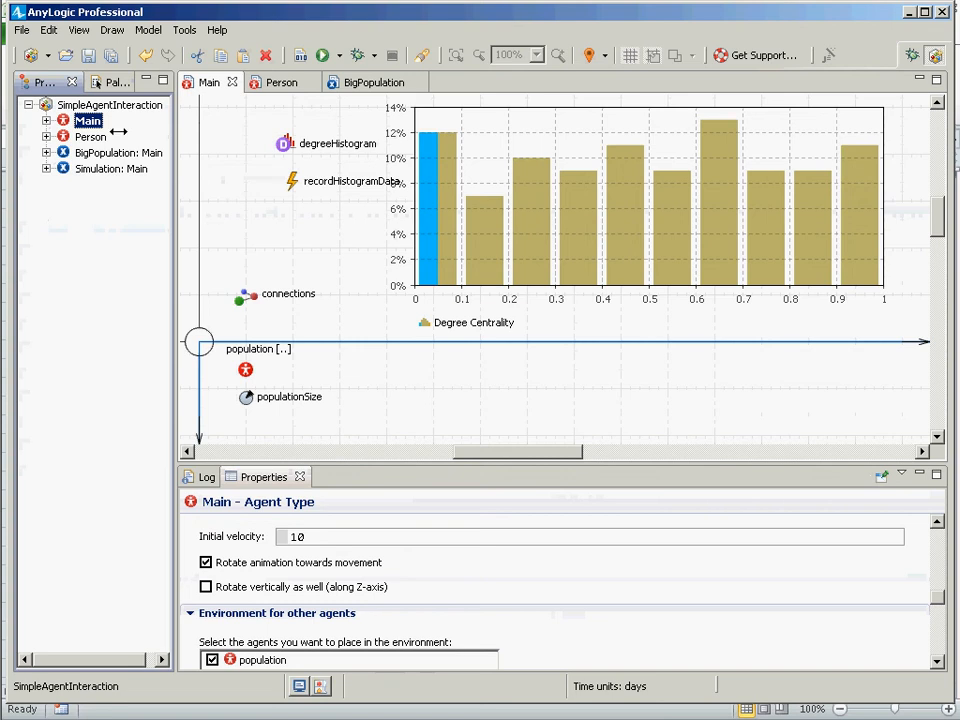
left_click_drag(367, 467, 390, 156)
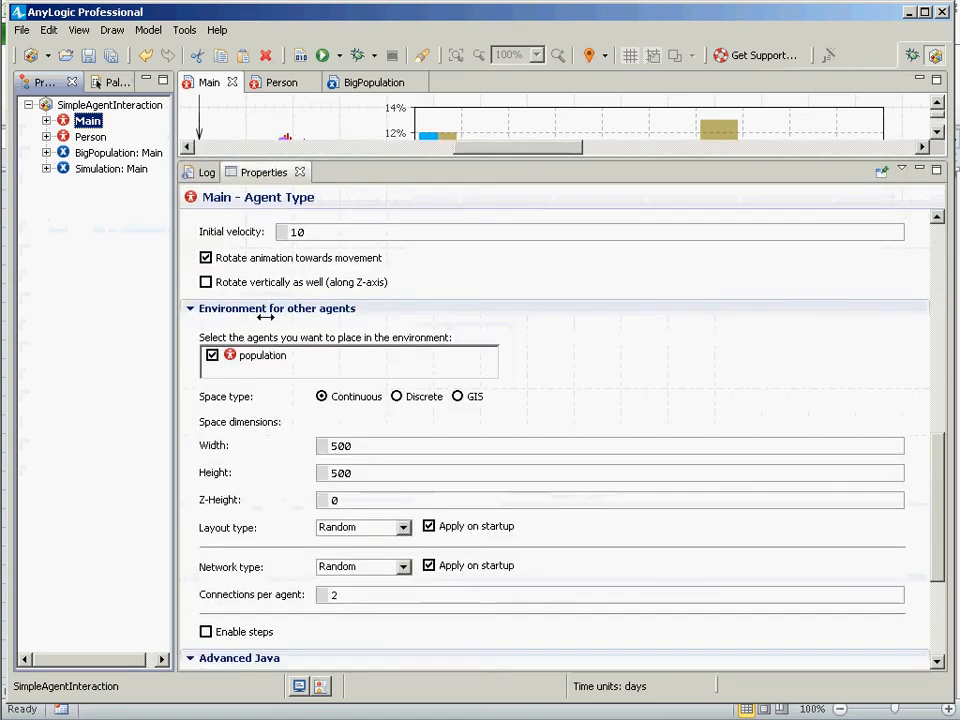
left_click(400, 567)
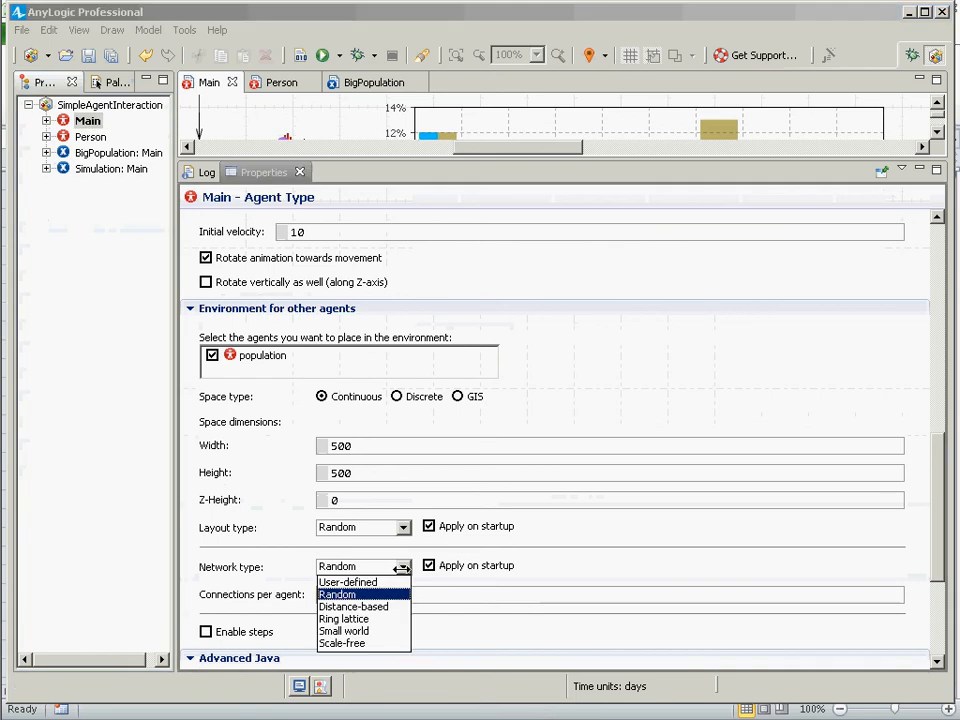
left_click(353, 606)
left_click_drag(386, 600, 317, 598)
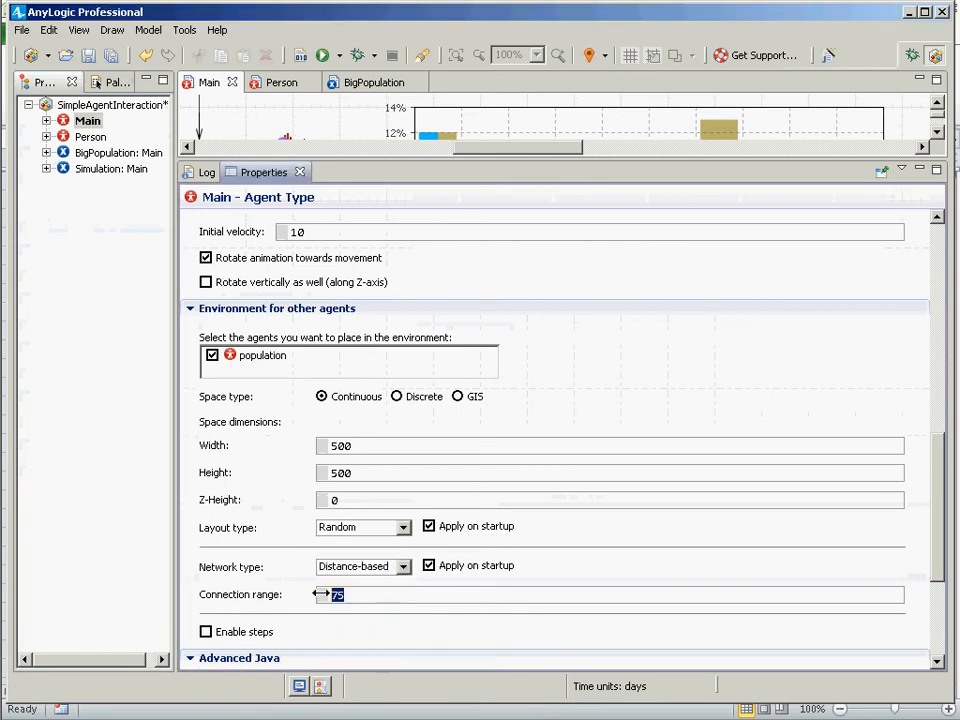
left_click(380, 567)
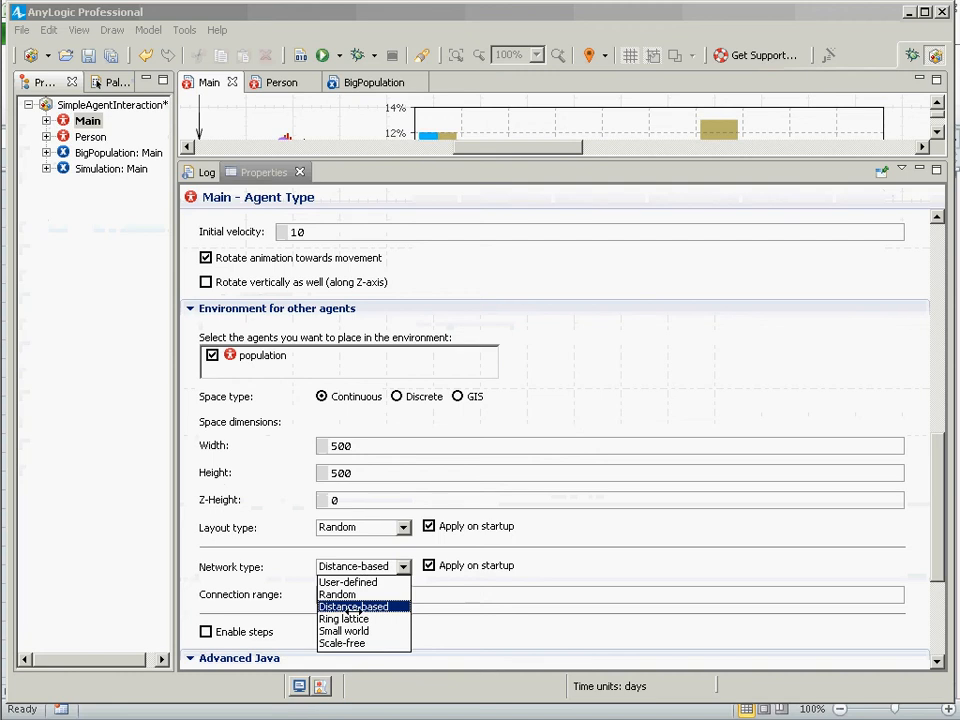
left_click(676, 577)
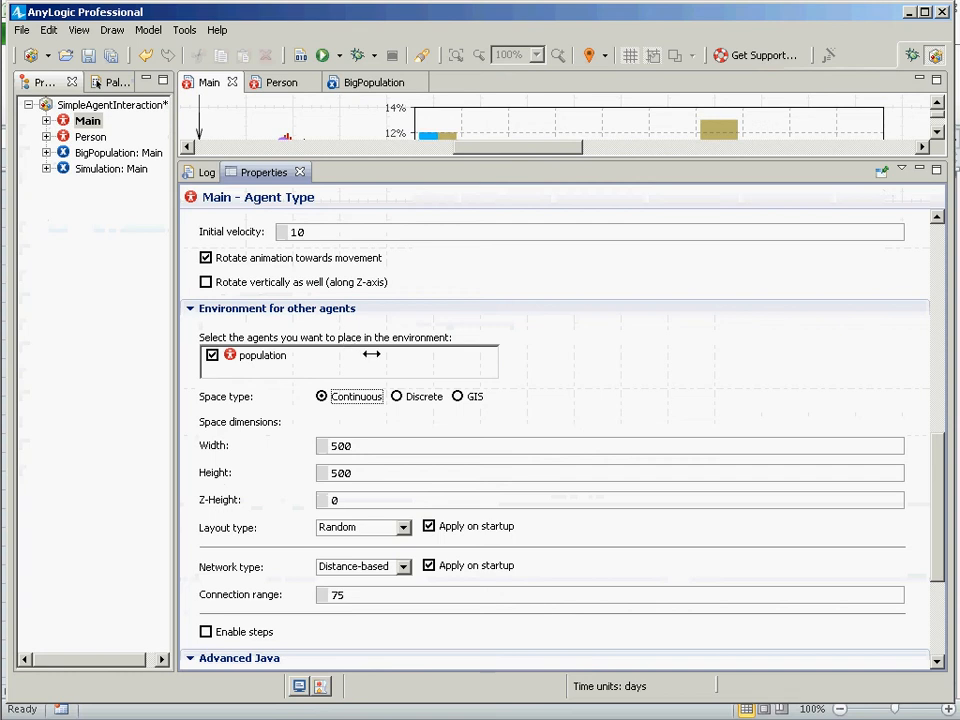
Open the Person agent and examine the properties of its connections link.
left_click(90, 136)
double_click(90, 136)
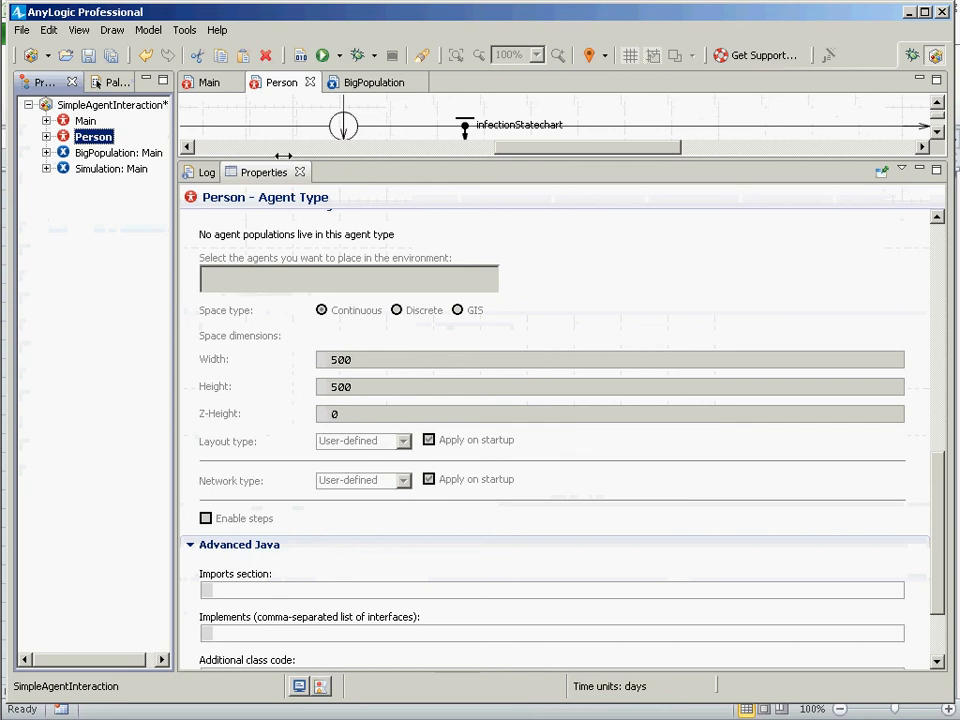
left_click_drag(281, 159, 281, 421)
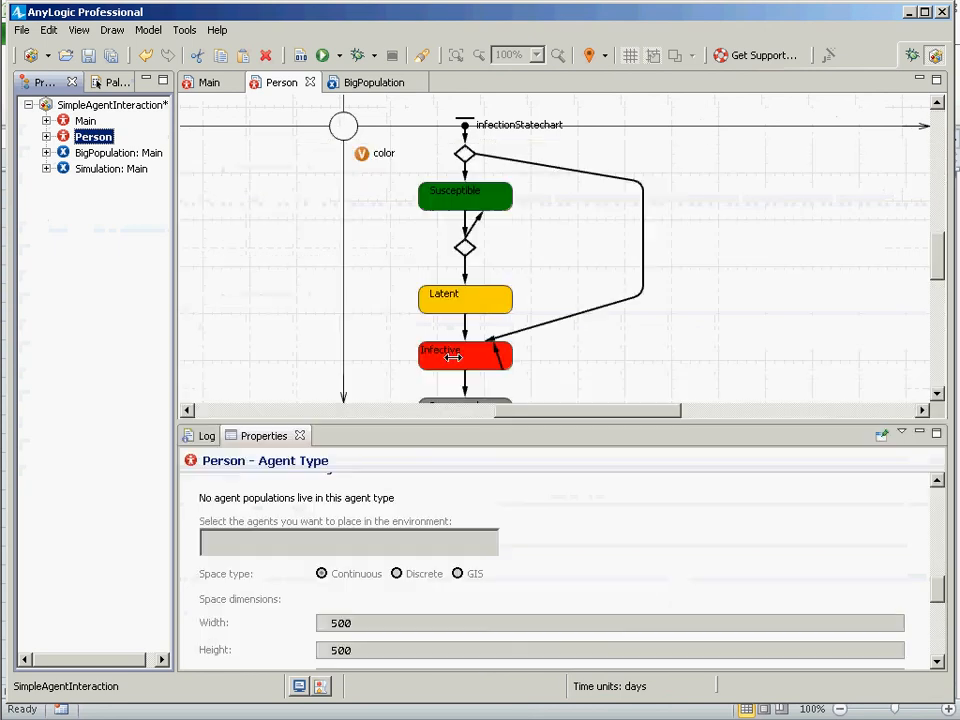
left_click(938, 101)
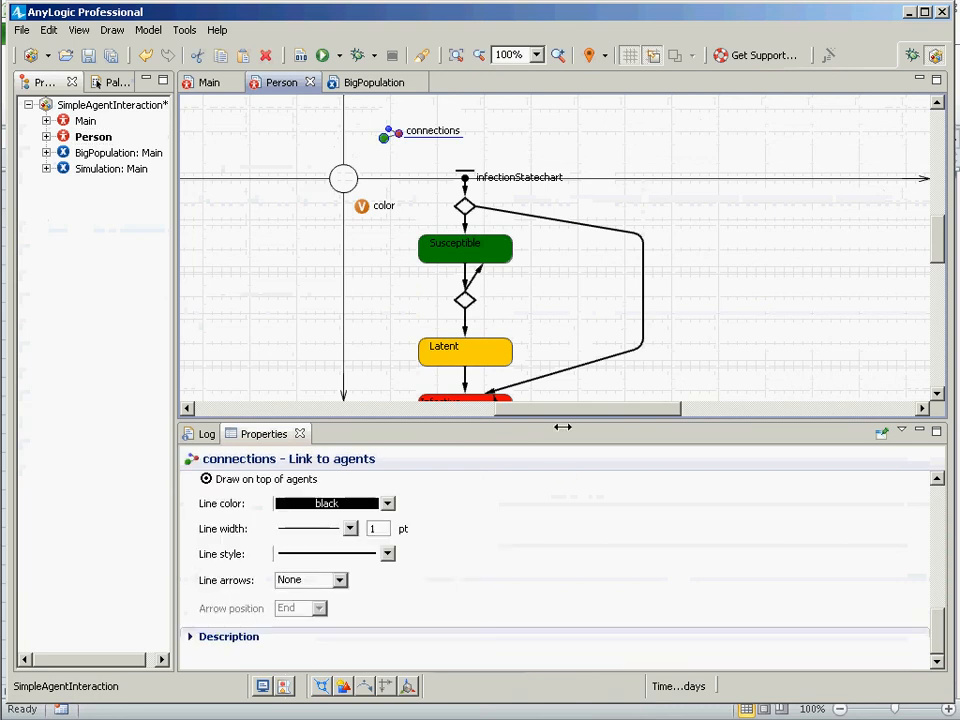
left_click_drag(563, 422, 588, 194)
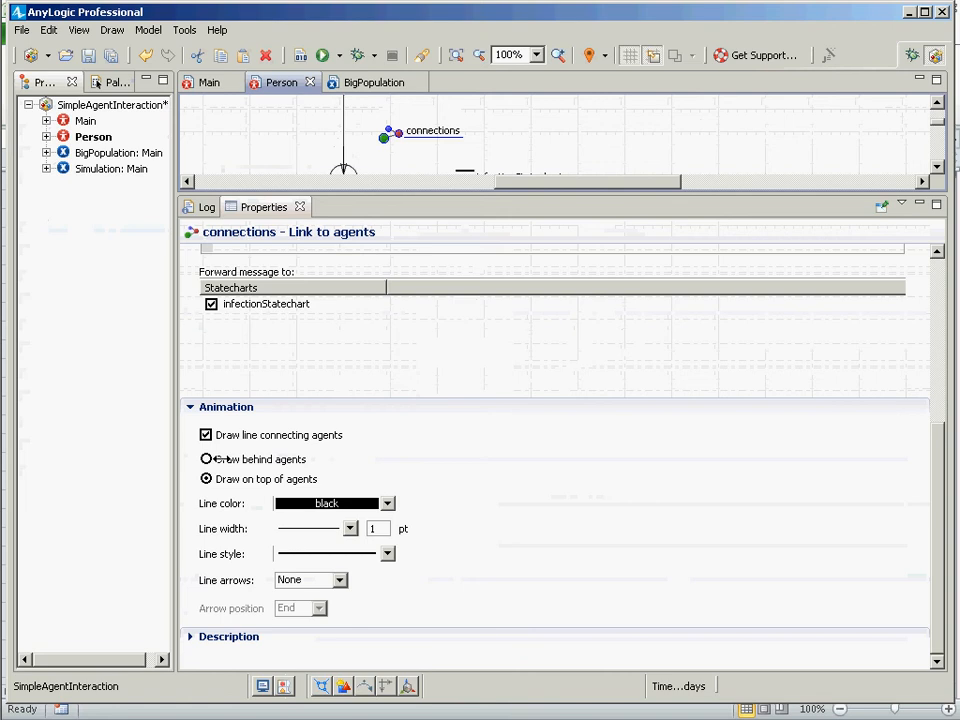
left_click(86, 132)
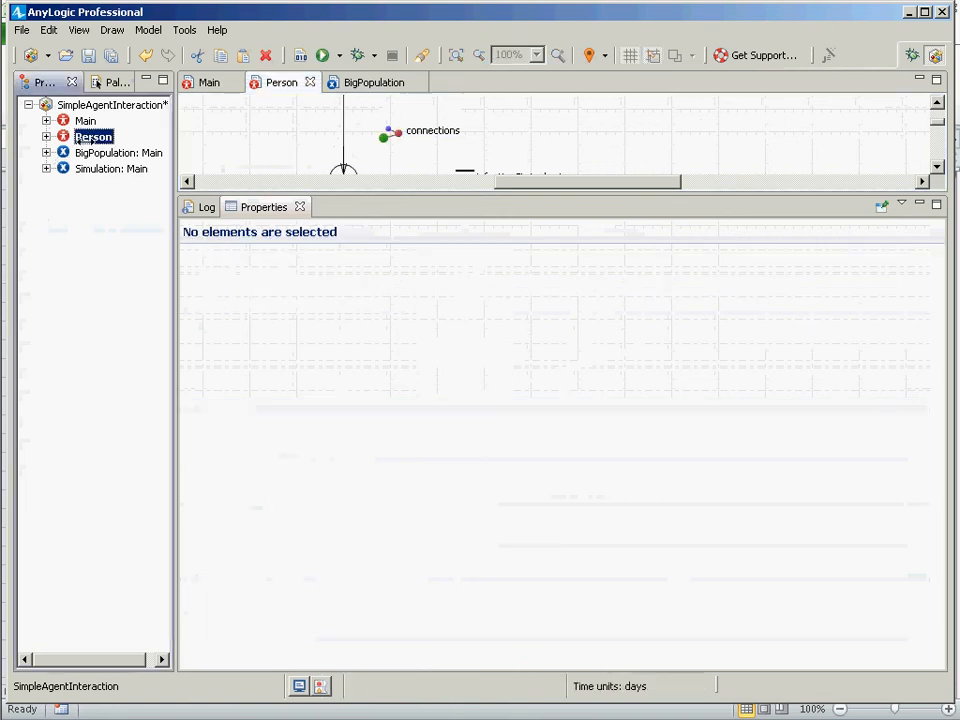
left_click_drag(343, 196, 414, 556)
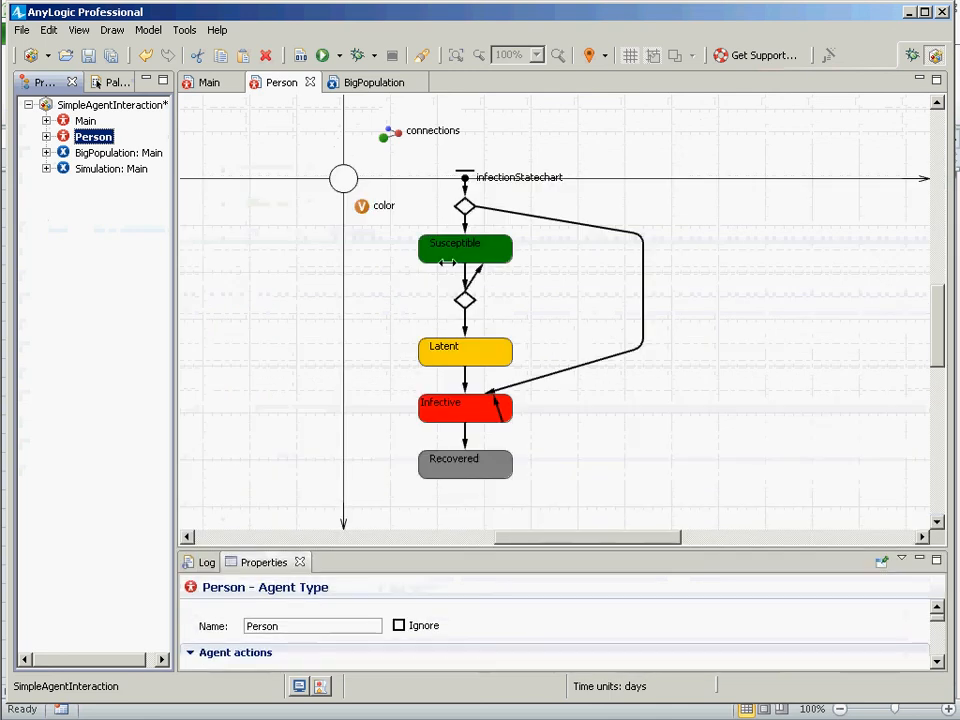
Examine the properties of the contact and exposure transitions in the infection statechart.
left_click(497, 407)
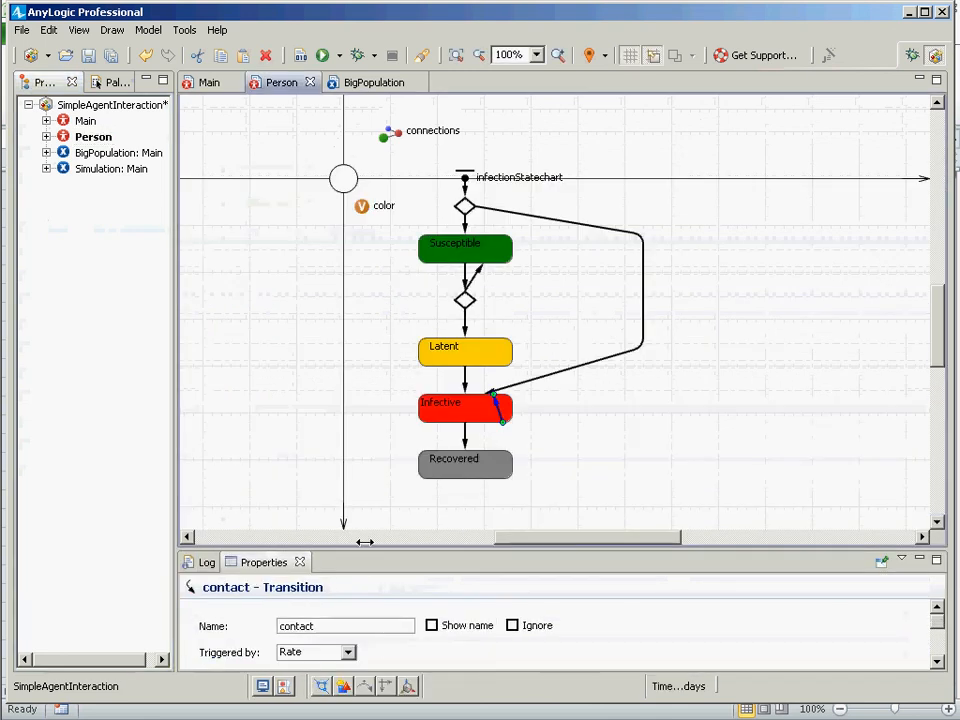
left_click_drag(363, 546, 358, 403)
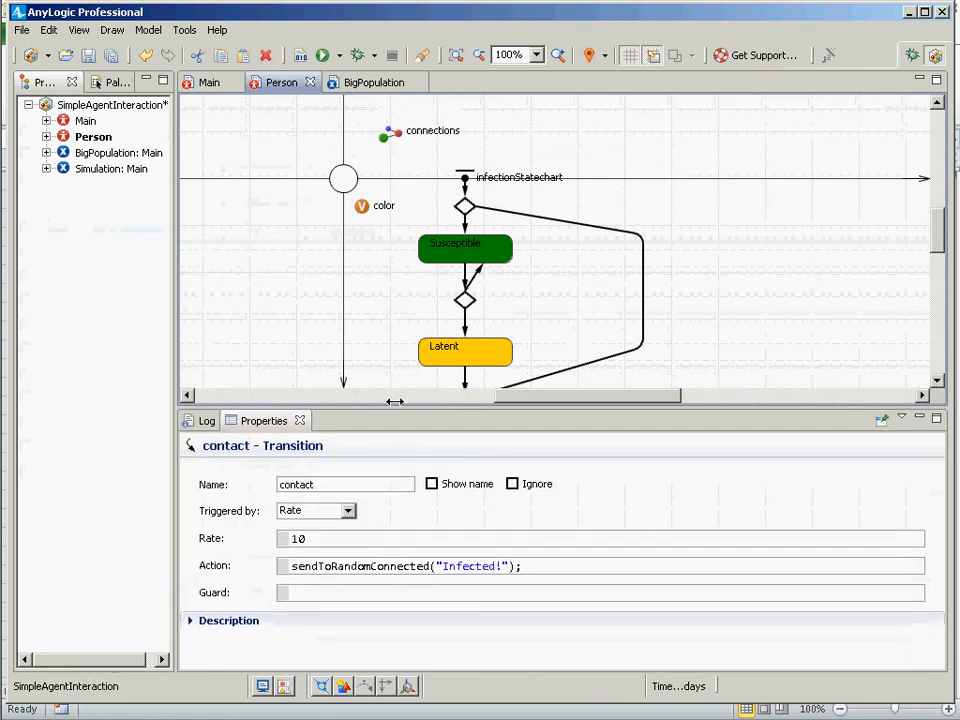
left_click_drag(392, 406, 470, 586)
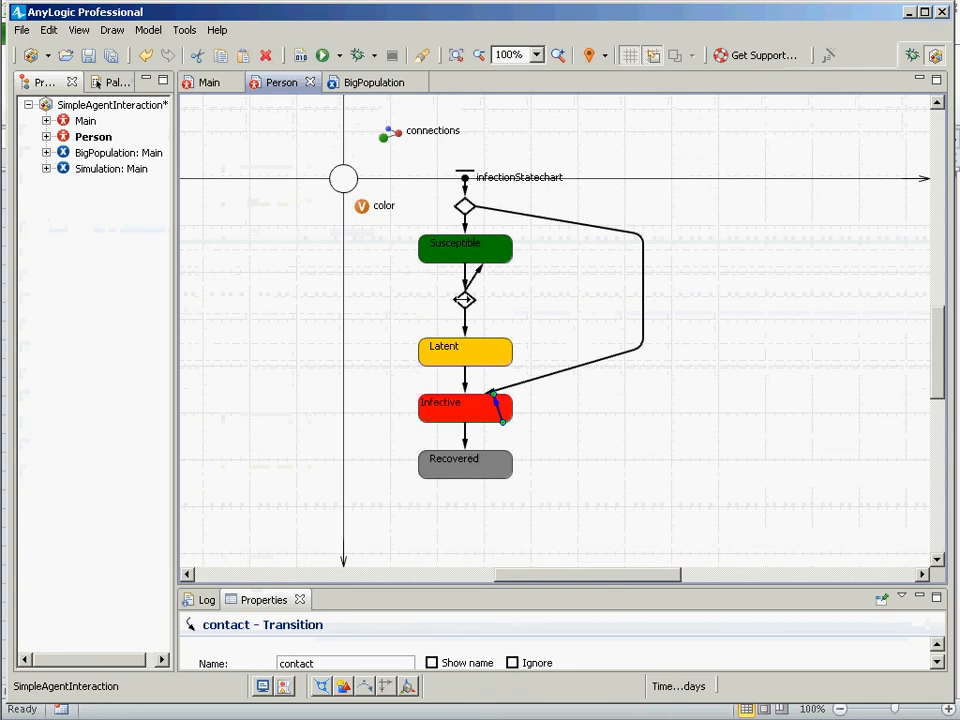
left_click(464, 278)
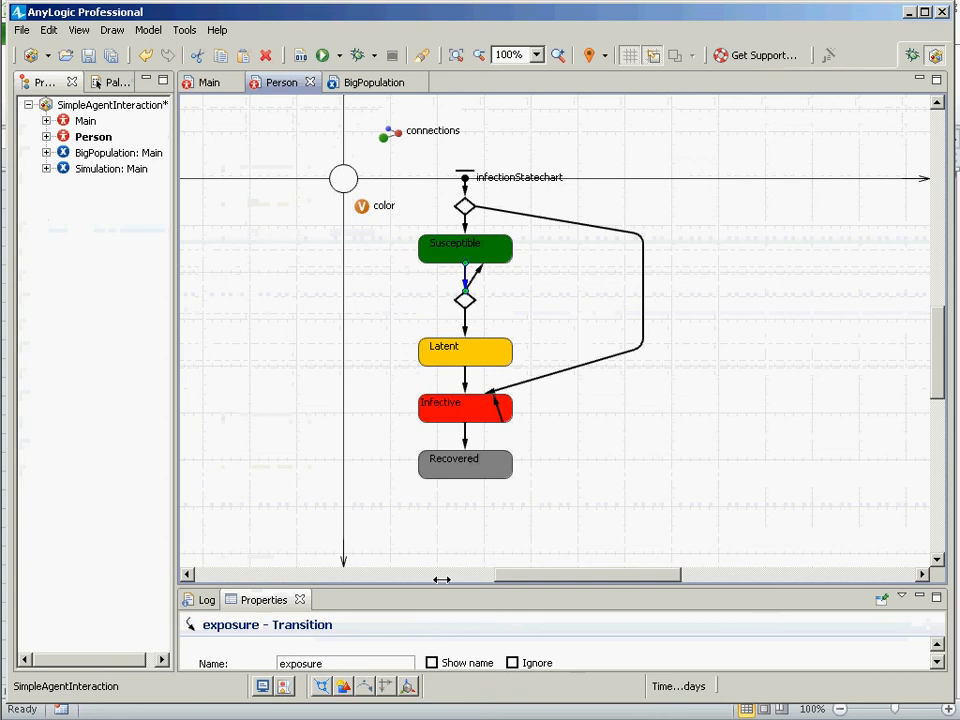
left_click_drag(436, 586, 428, 332)
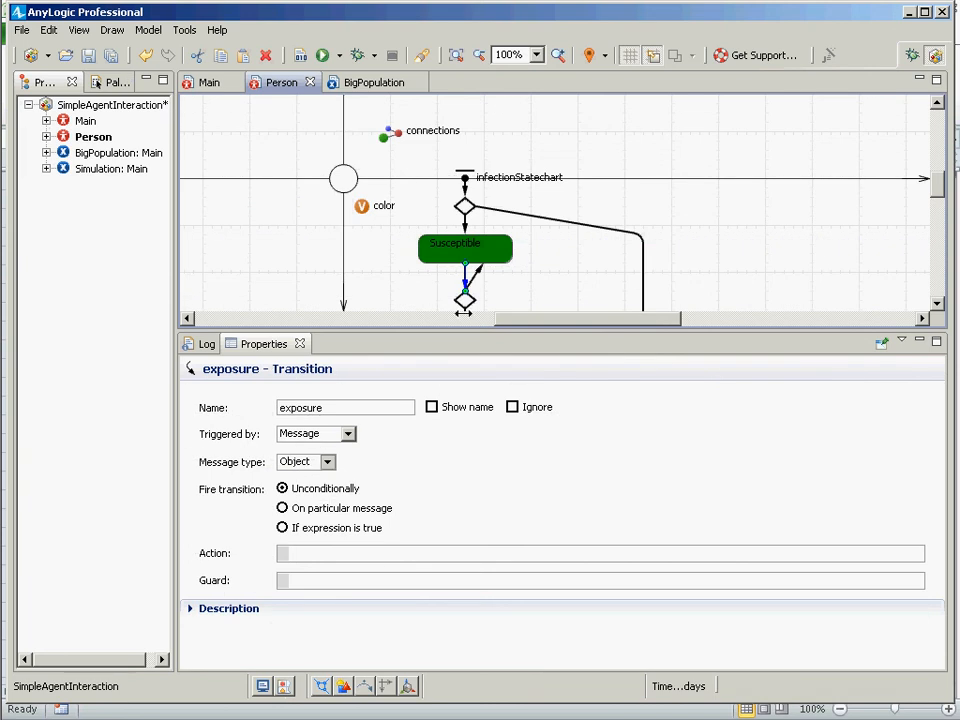
left_click_drag(463, 334, 463, 450)
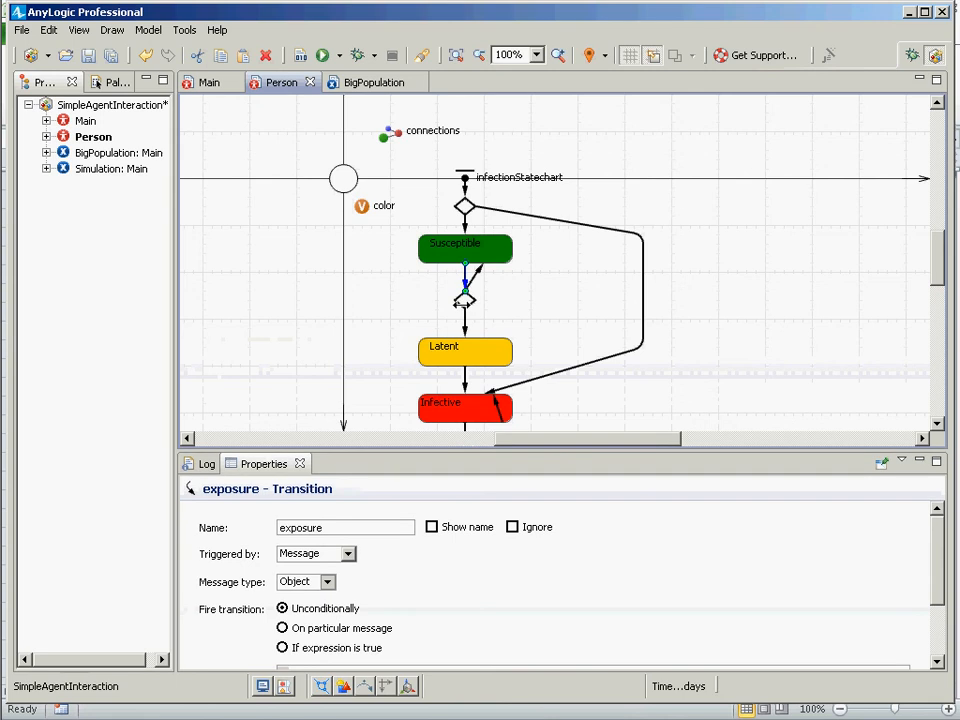
Select the branch below the Susceptible state and look over the statechart.
left_click(464, 300)
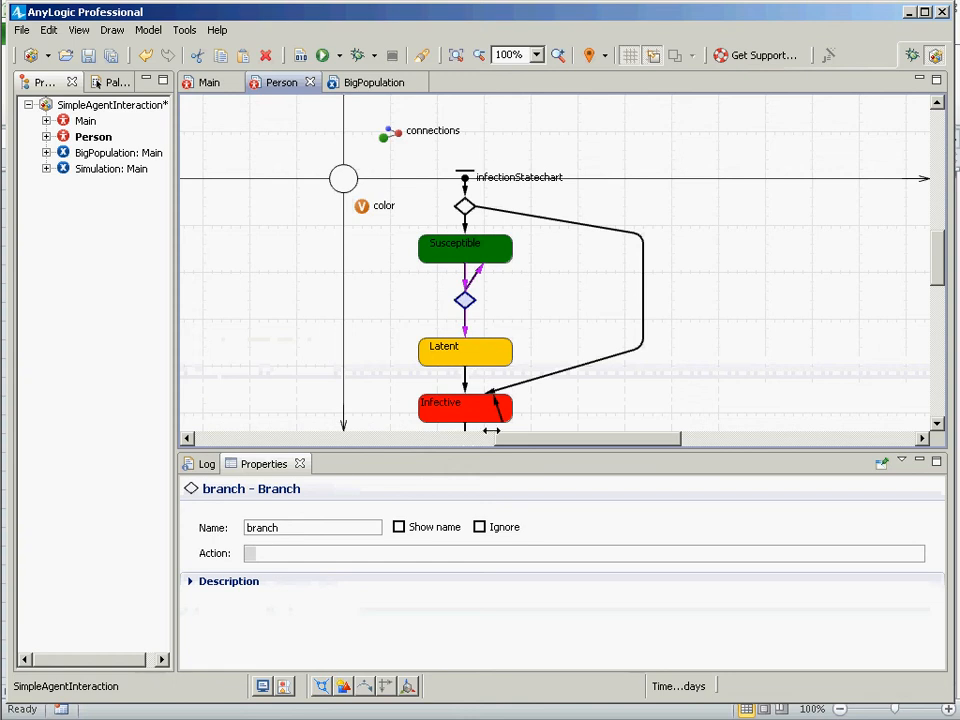
scroll(543, 365, "down", 1)
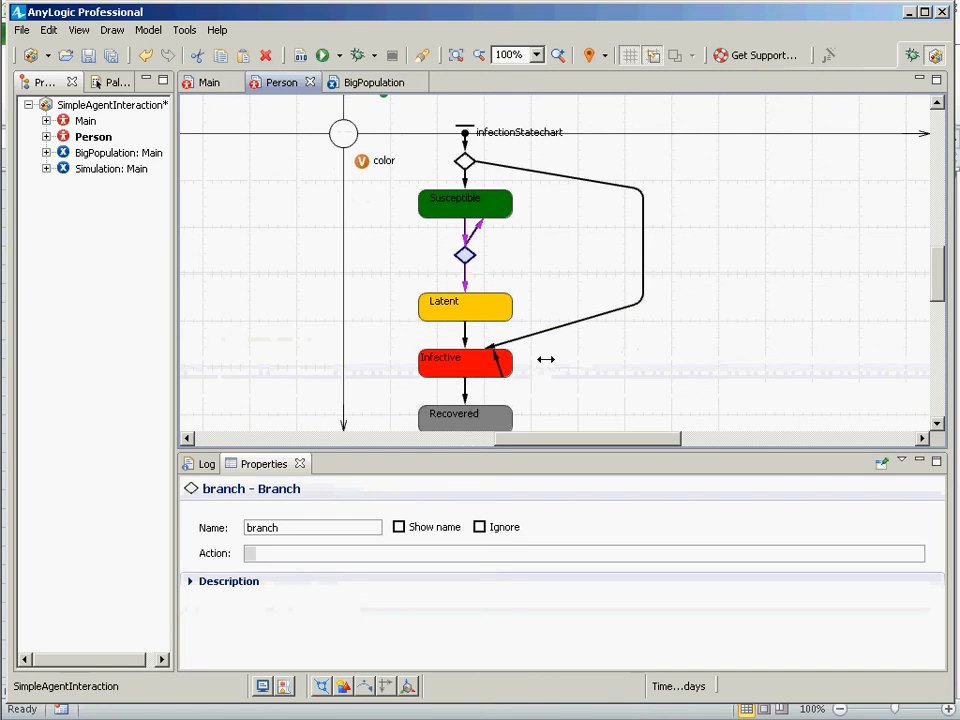
scroll(544, 362, "down", 1)
scroll(545, 360, "up", 1)
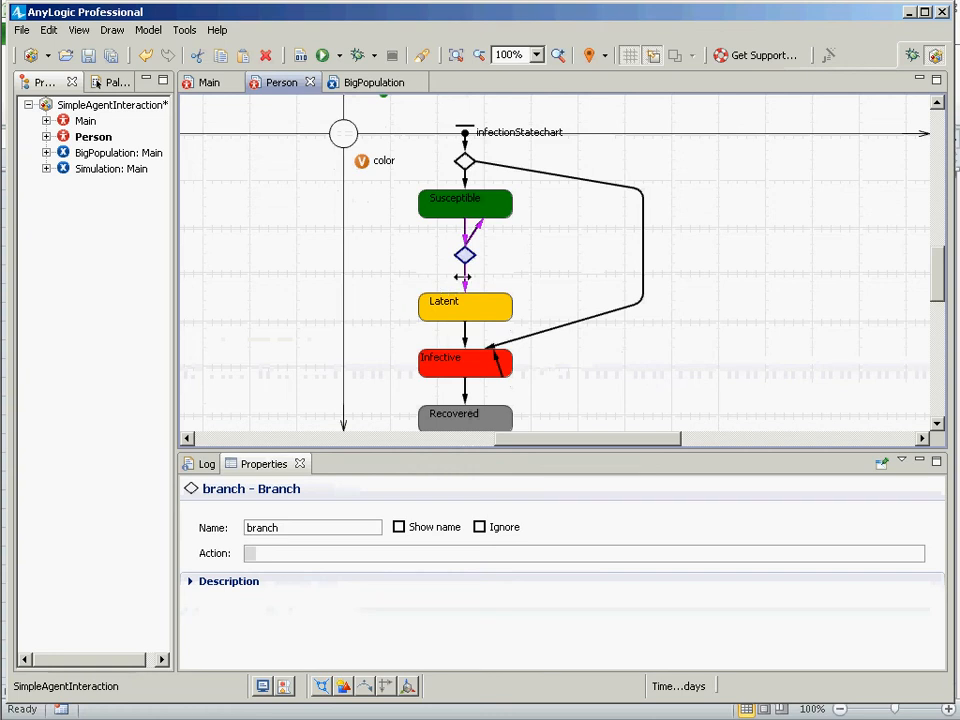
scroll(462, 277, "down", 1)
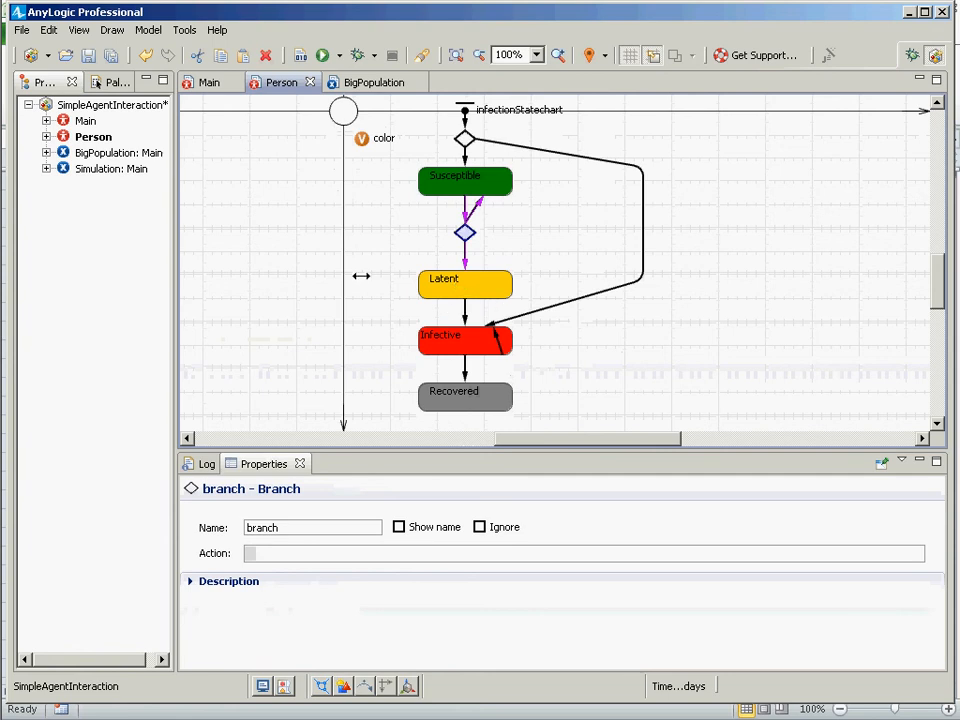
Examine the conditions of the transitions leaving the top branch of the infection statechart.
scroll(358, 265, "up", 3)
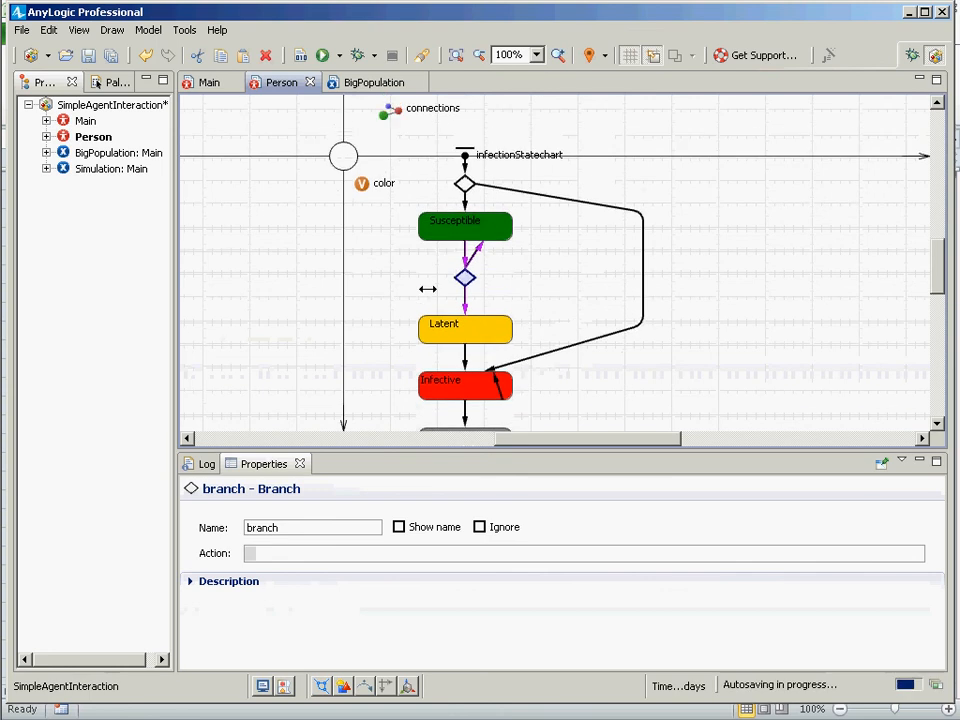
scroll(426, 285, "down", 3)
scroll(450, 313, "up", 1)
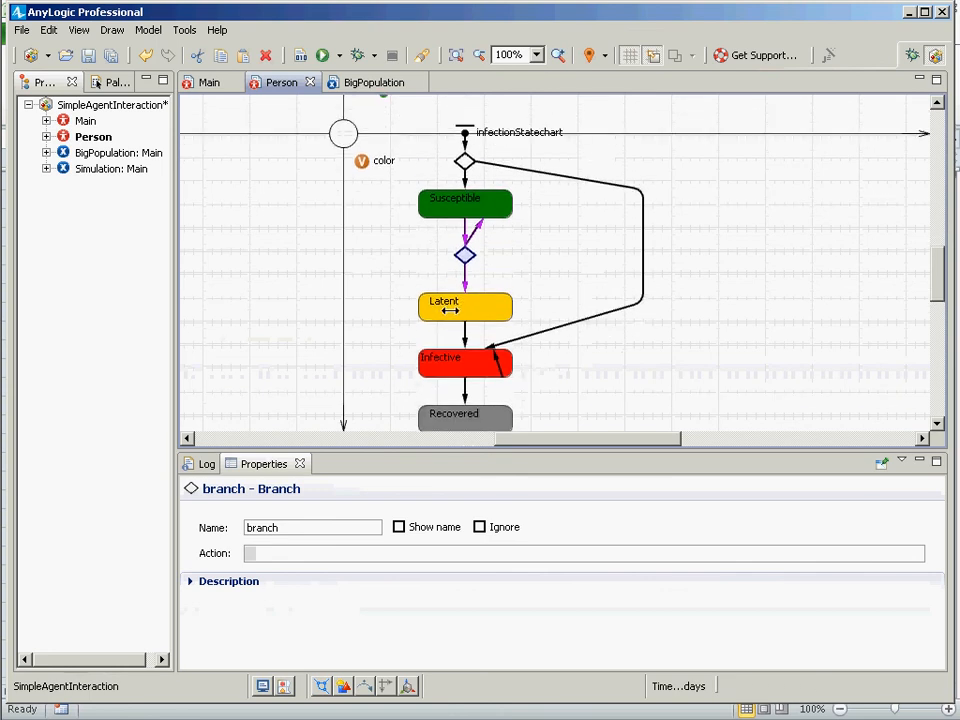
left_click(641, 191)
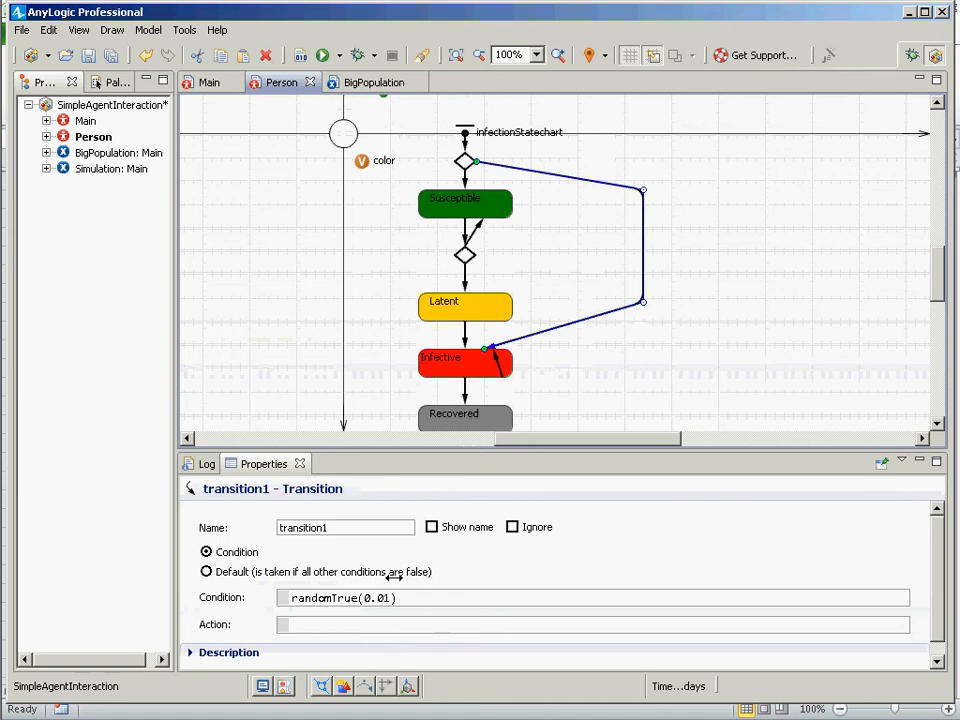
left_click_drag(396, 598, 358, 598)
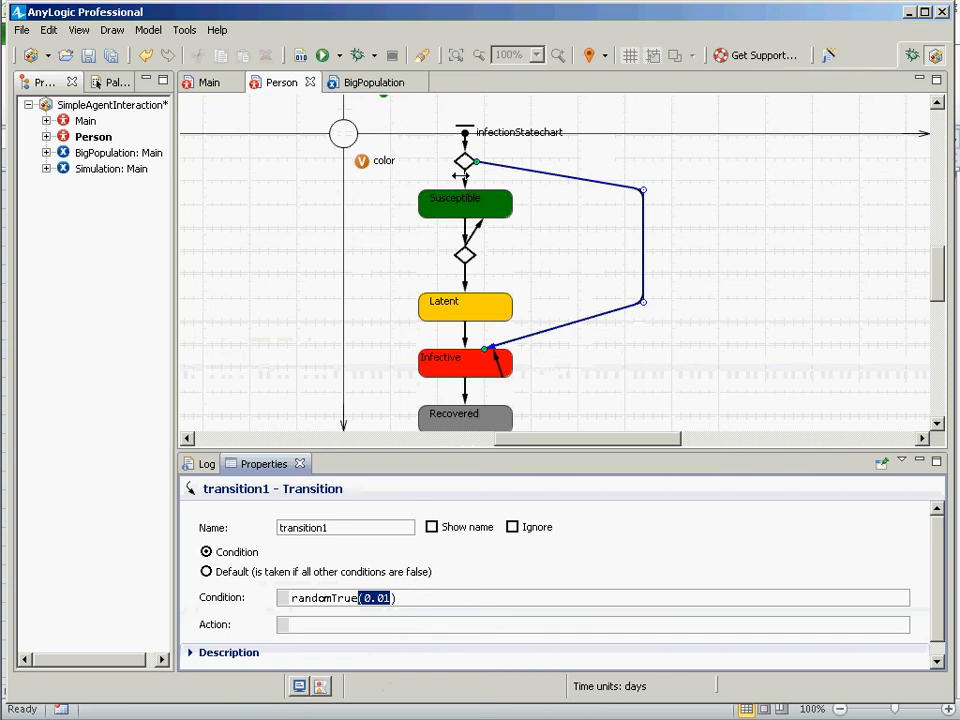
left_click(465, 177)
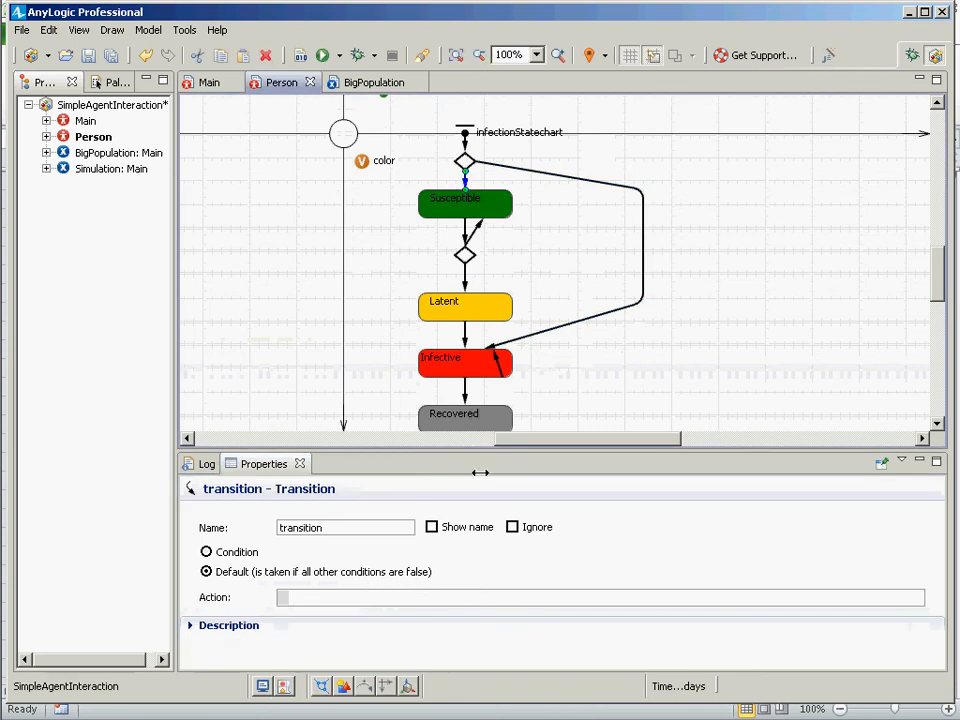
left_click(537, 337)
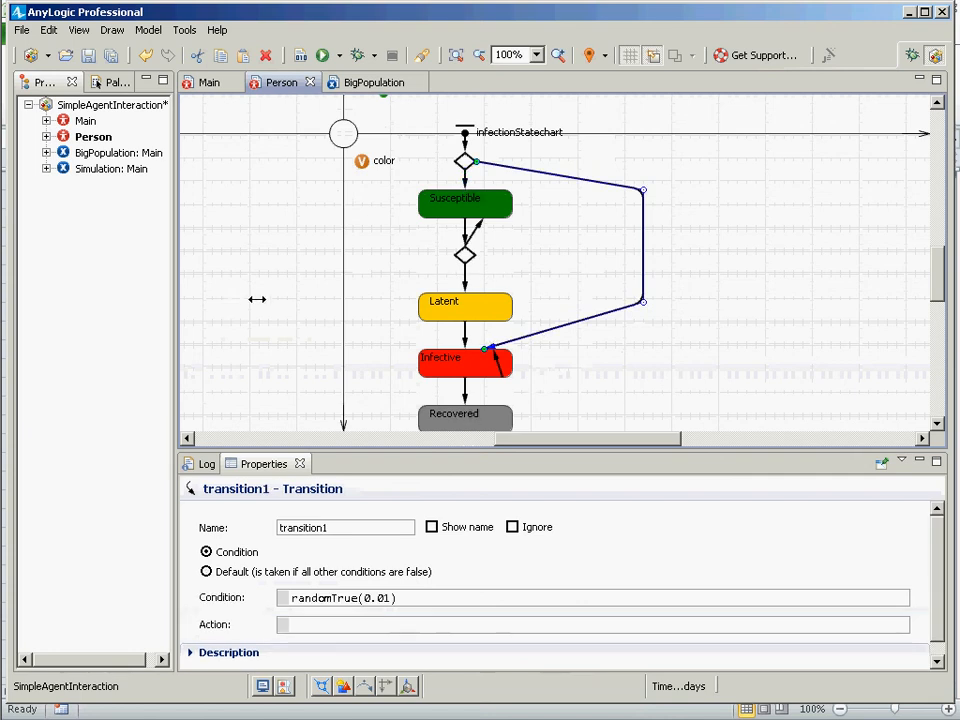
Open the Main agent and examine the Degree Centrality chart's properties and its histogram data source.
left_click(80, 121)
double_click(80, 121)
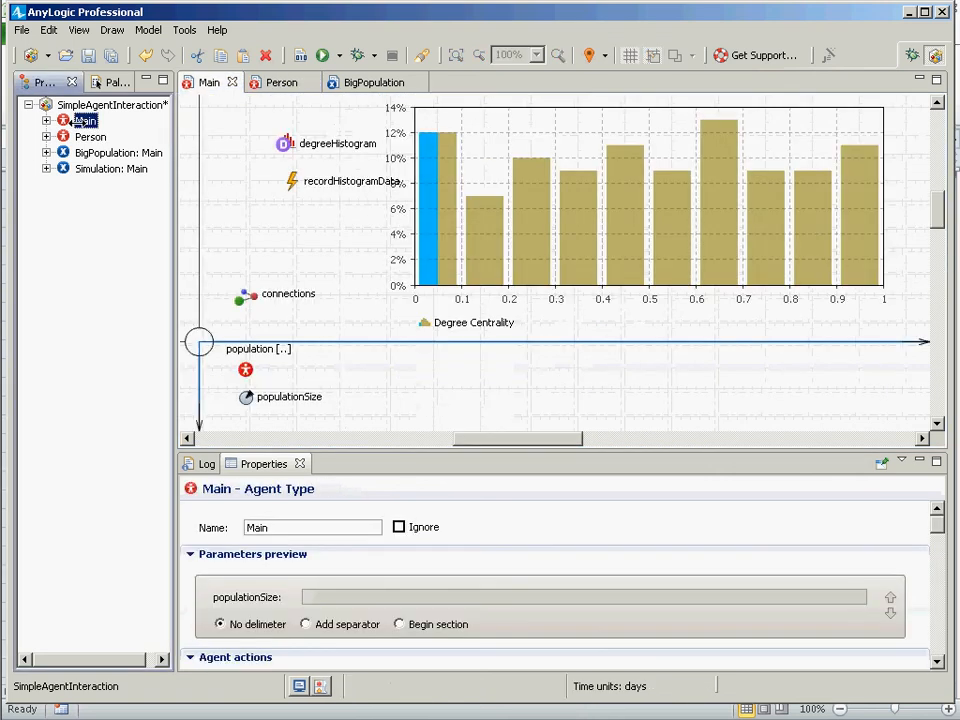
left_click(457, 252)
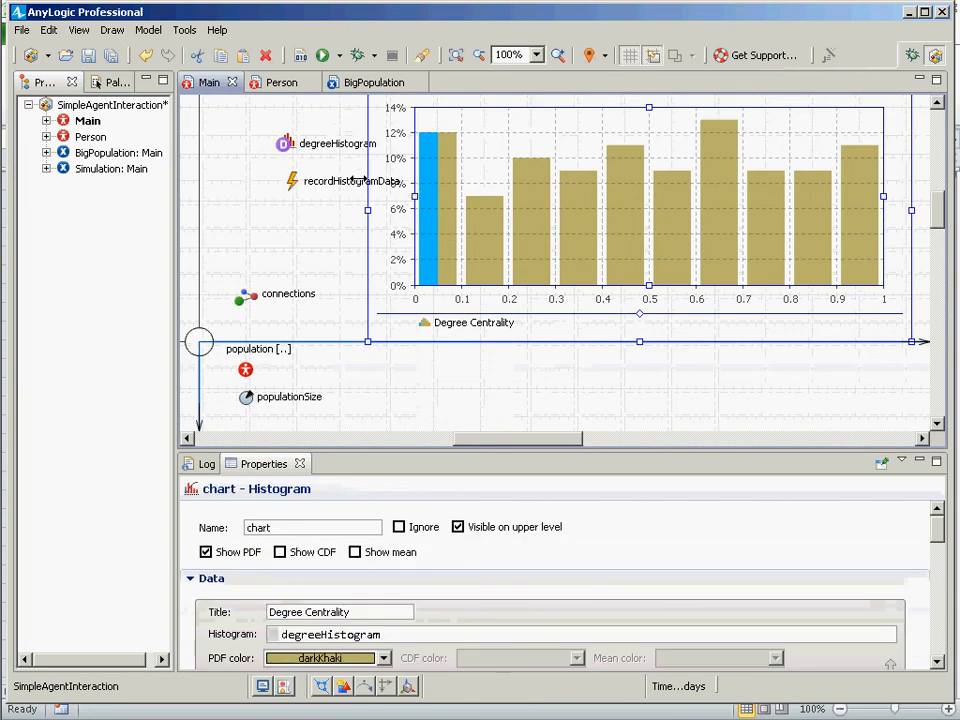
left_click(286, 145)
left_click(460, 170)
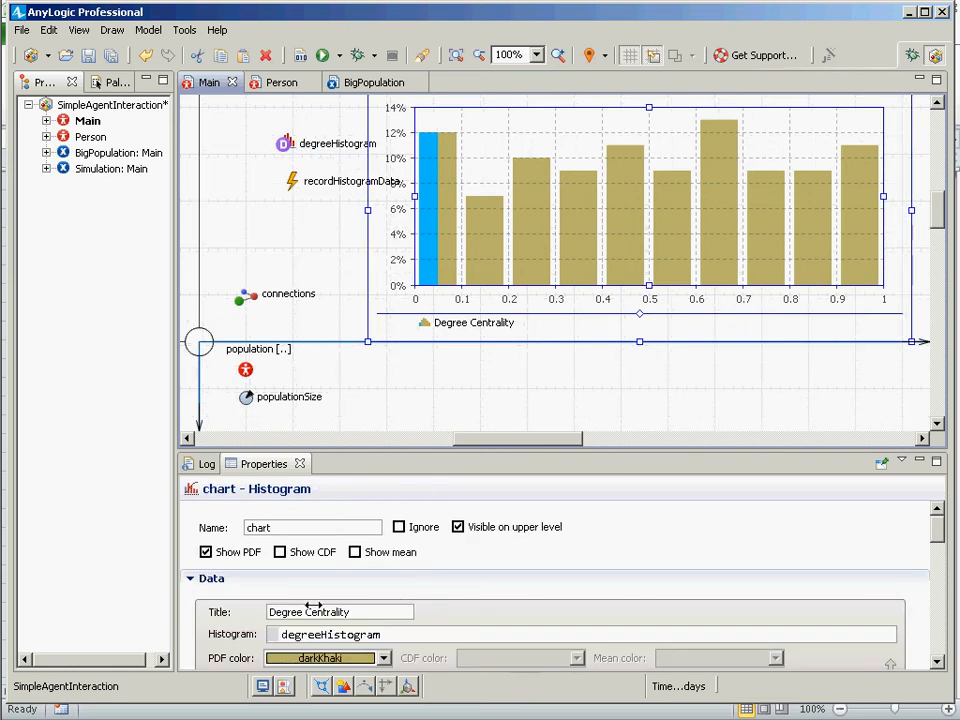
double_click(397, 637)
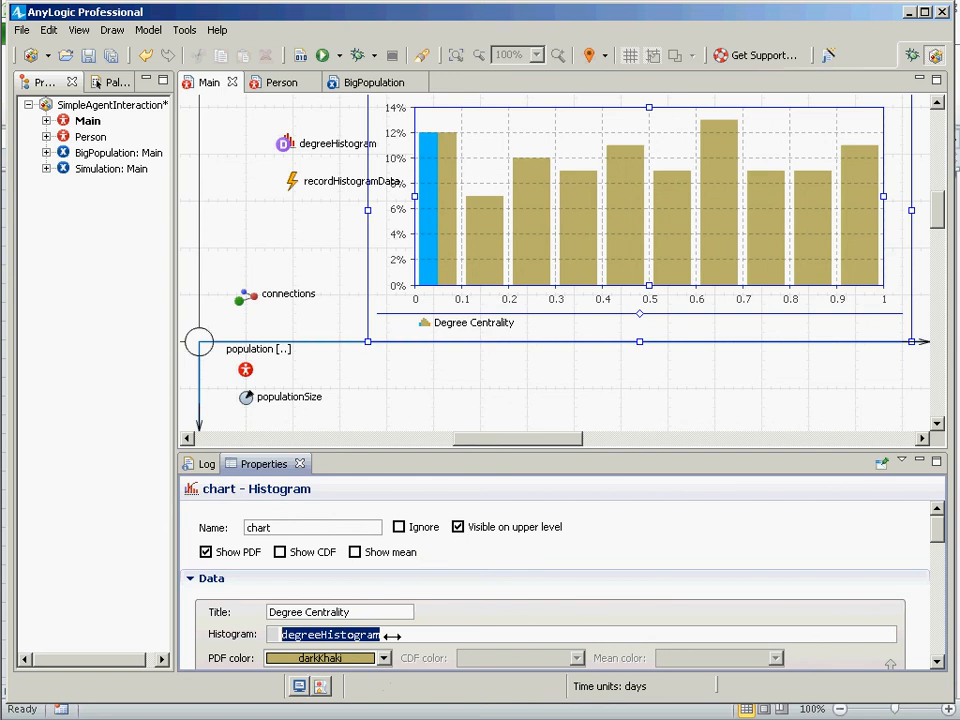
Examine the recordHistogramData event and its action code that adds each person's connection count to degreeHistogram.
left_click(284, 144)
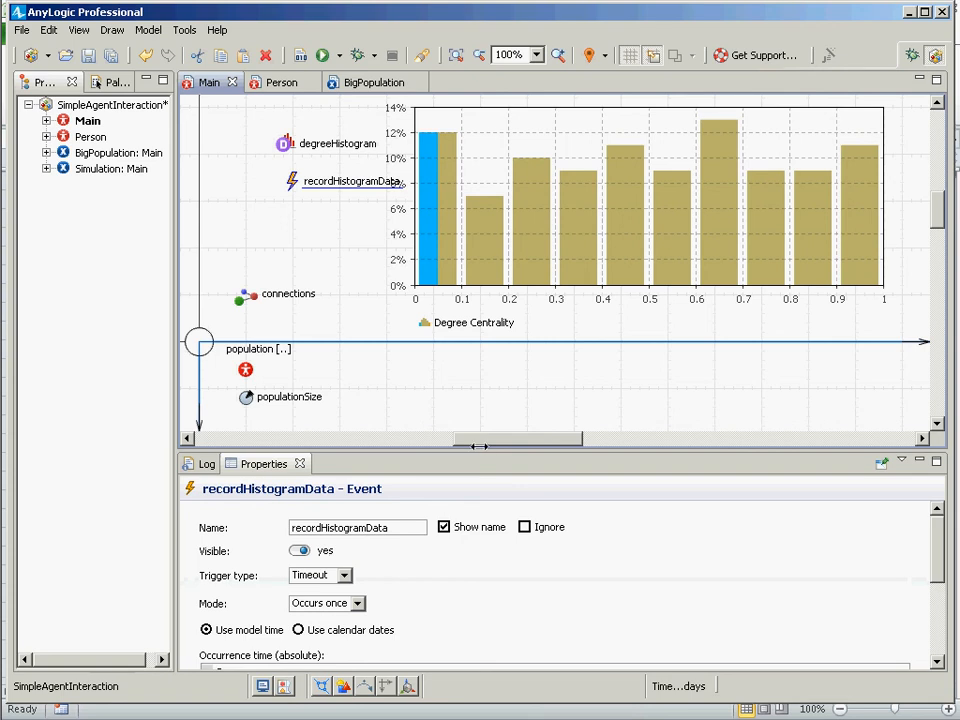
left_click_drag(477, 449, 475, 242)
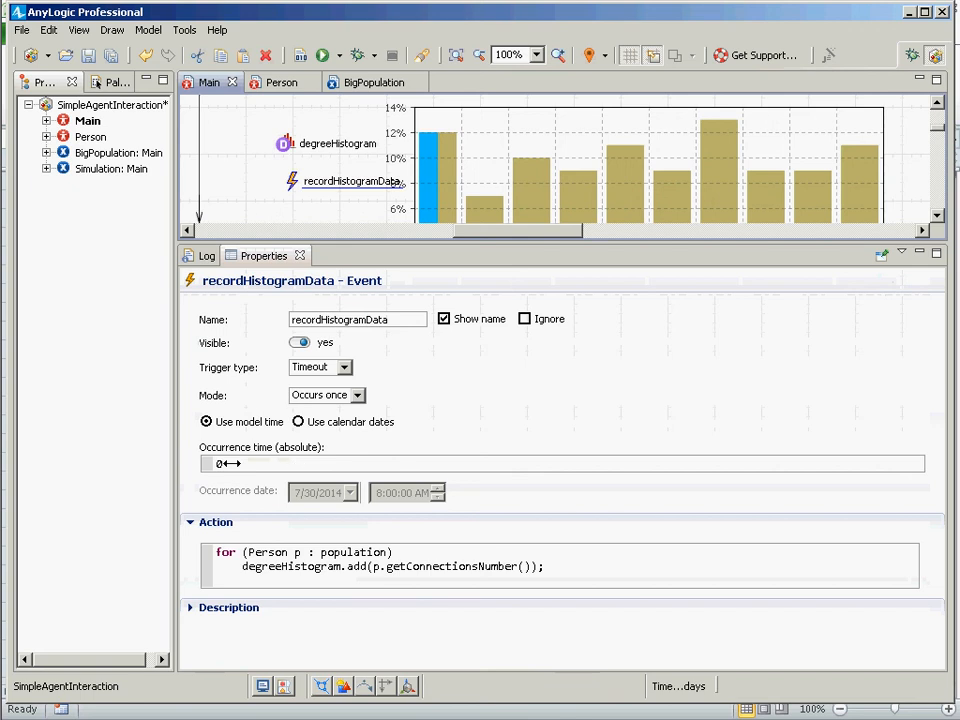
left_click_drag(216, 552, 566, 593)
left_click(300, 568)
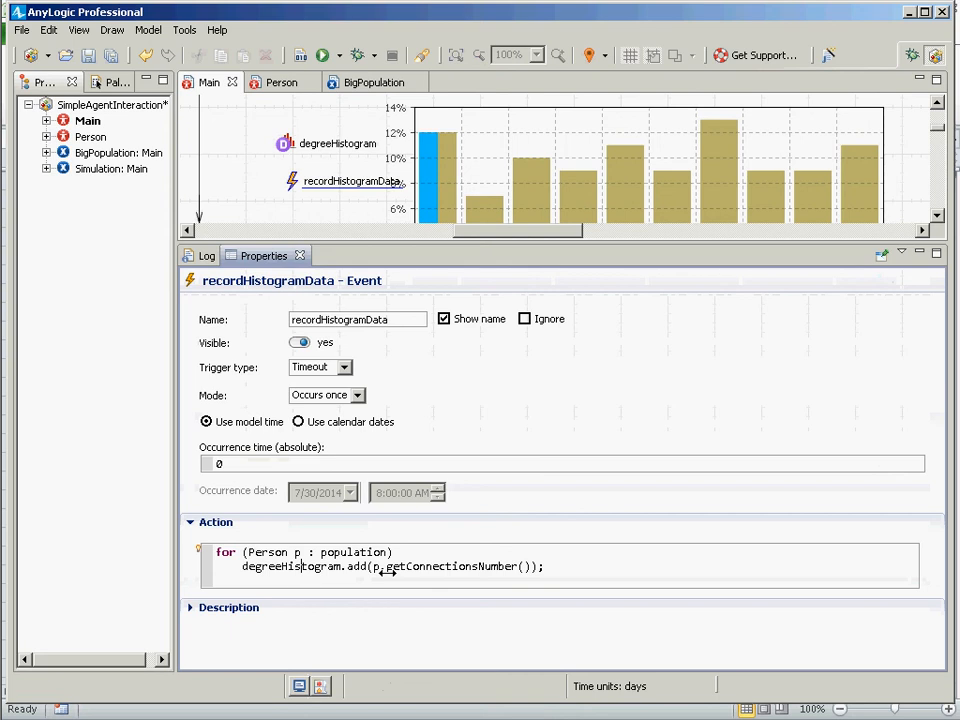
left_click_drag(486, 567, 535, 567)
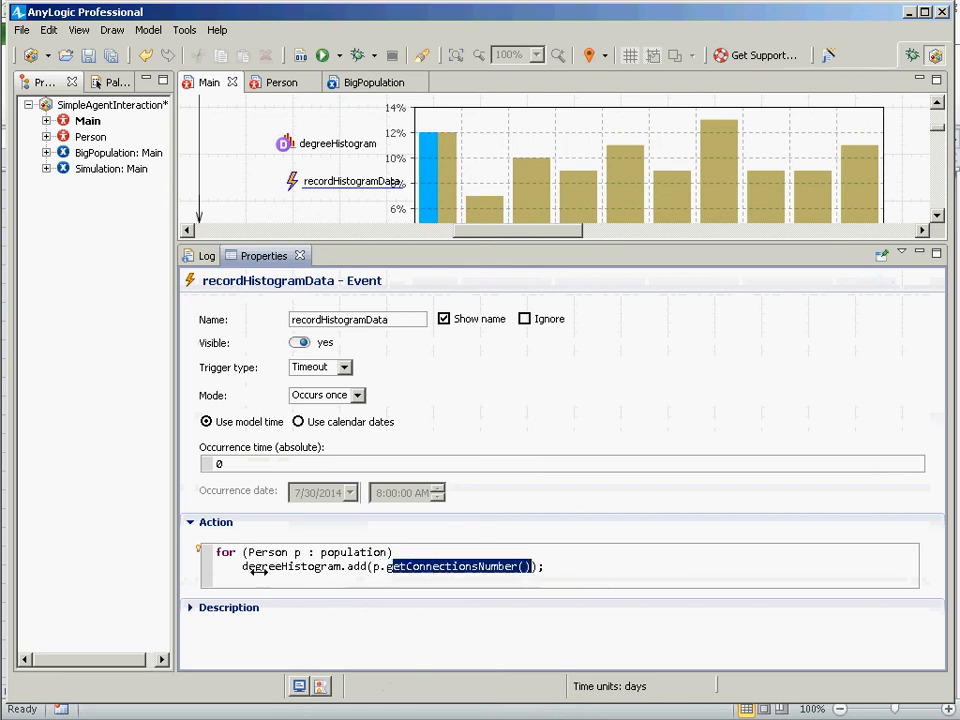
left_click_drag(258, 568, 334, 568)
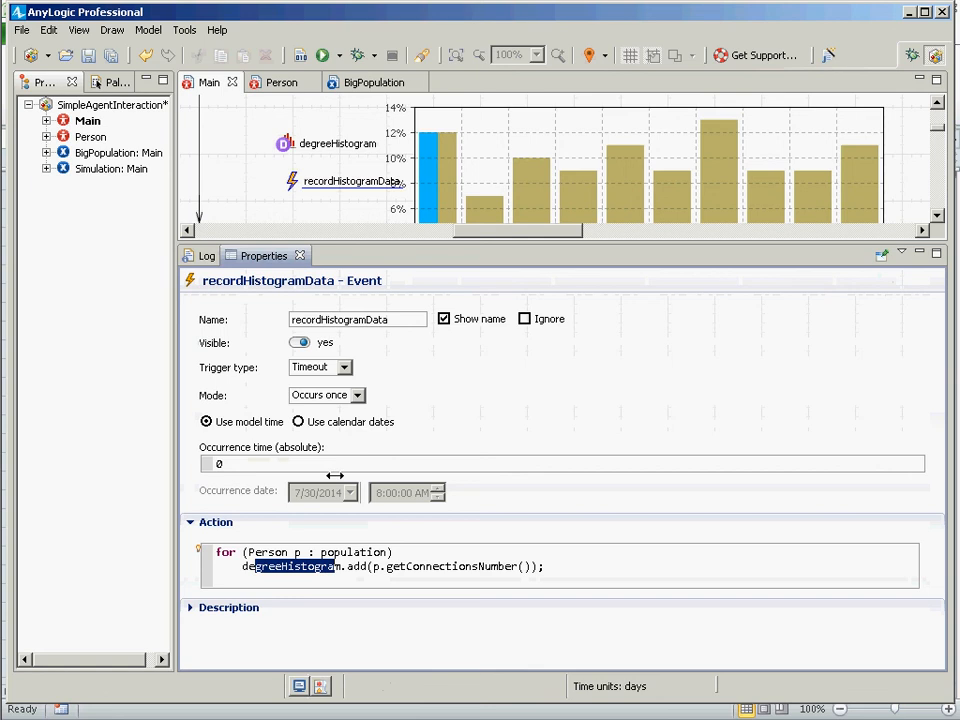
left_click(285, 147)
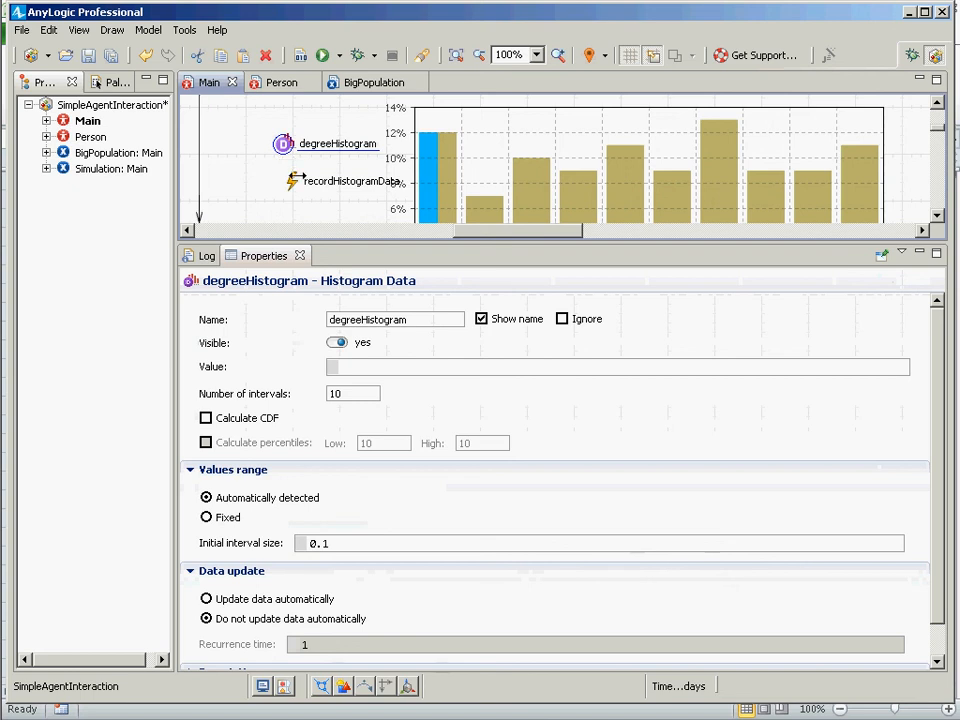
left_click(293, 181)
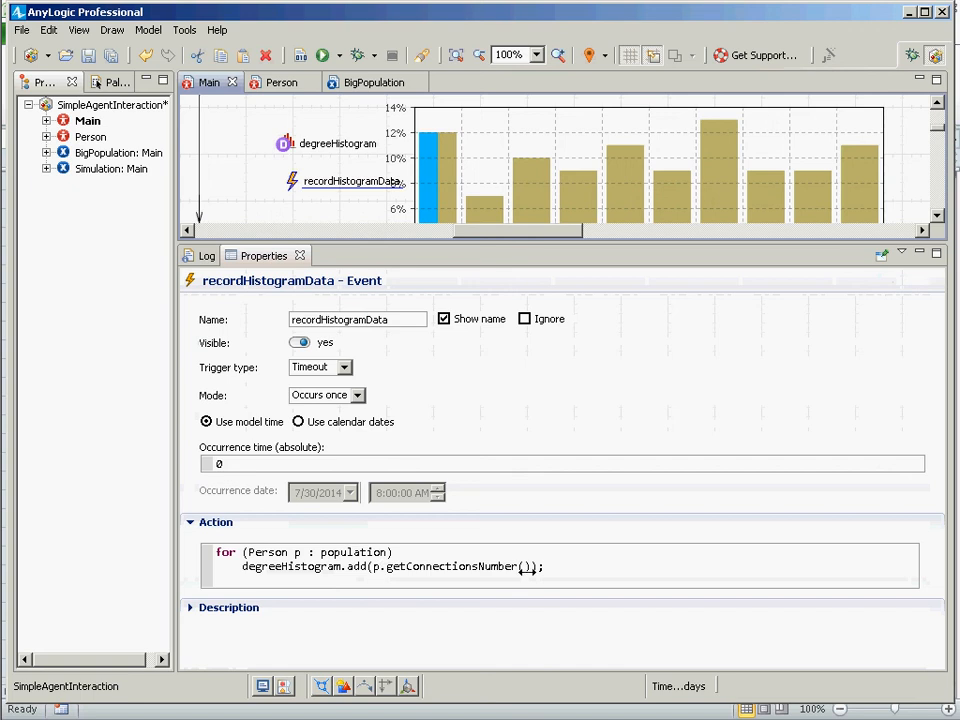
left_click_drag(545, 569, 246, 529)
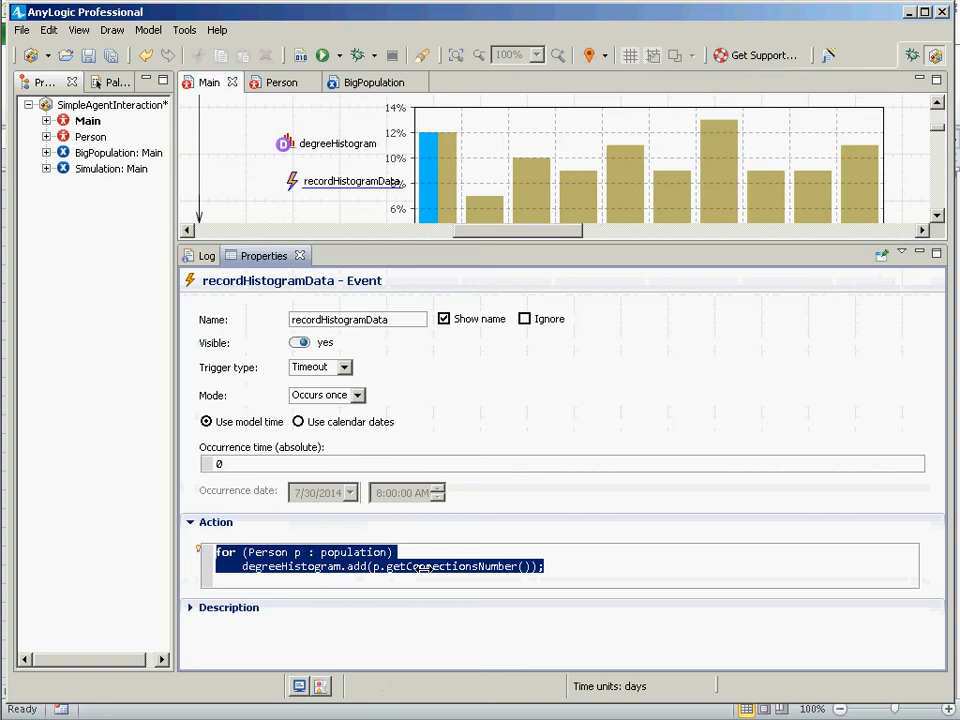
Browse Main's elements in the project tree and review the population and the event's action code.
left_click(46, 120)
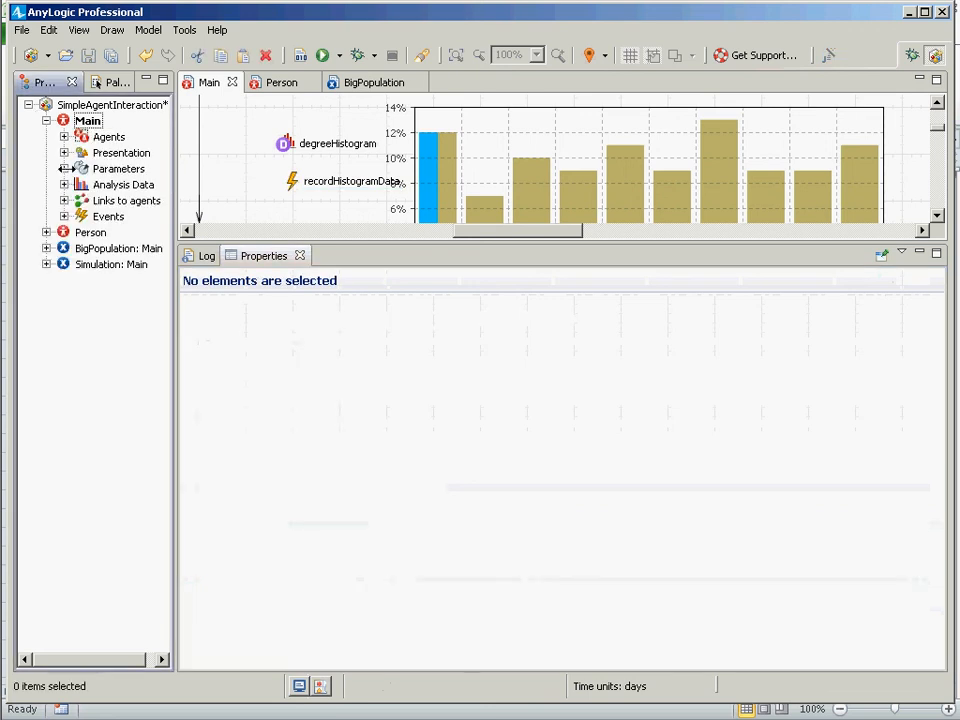
left_click(82, 133)
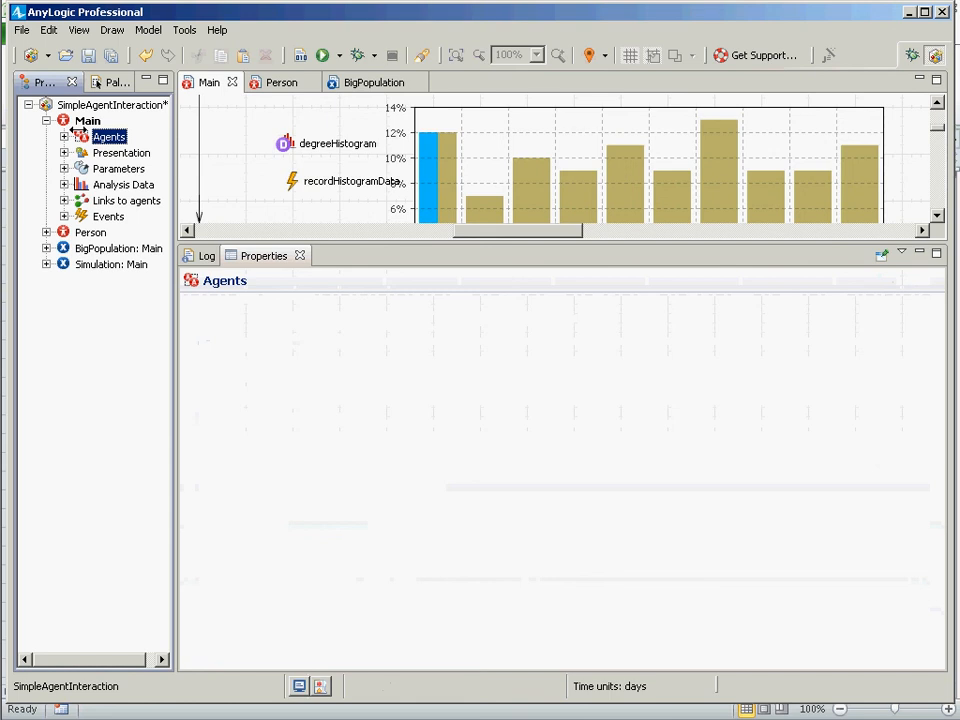
left_click(85, 120)
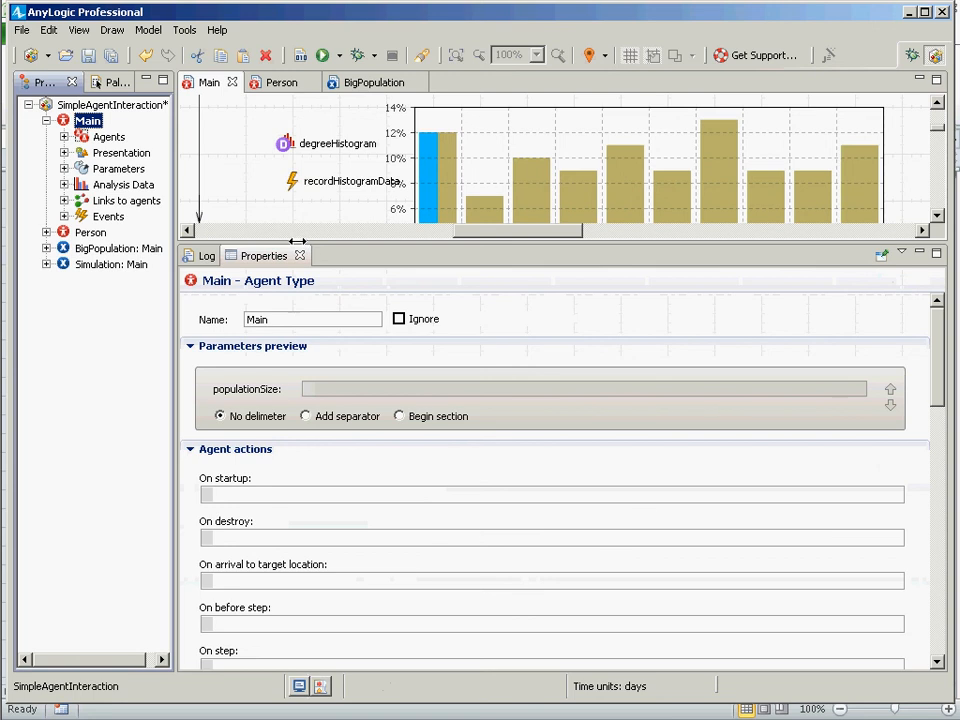
left_click_drag(300, 241, 296, 467)
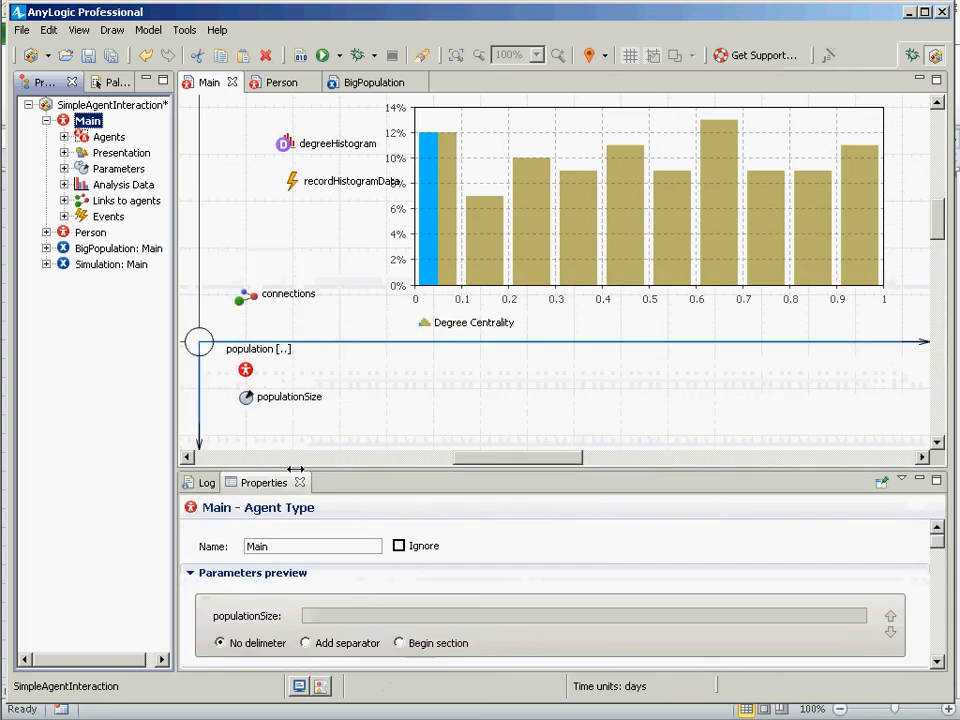
left_click(245, 368)
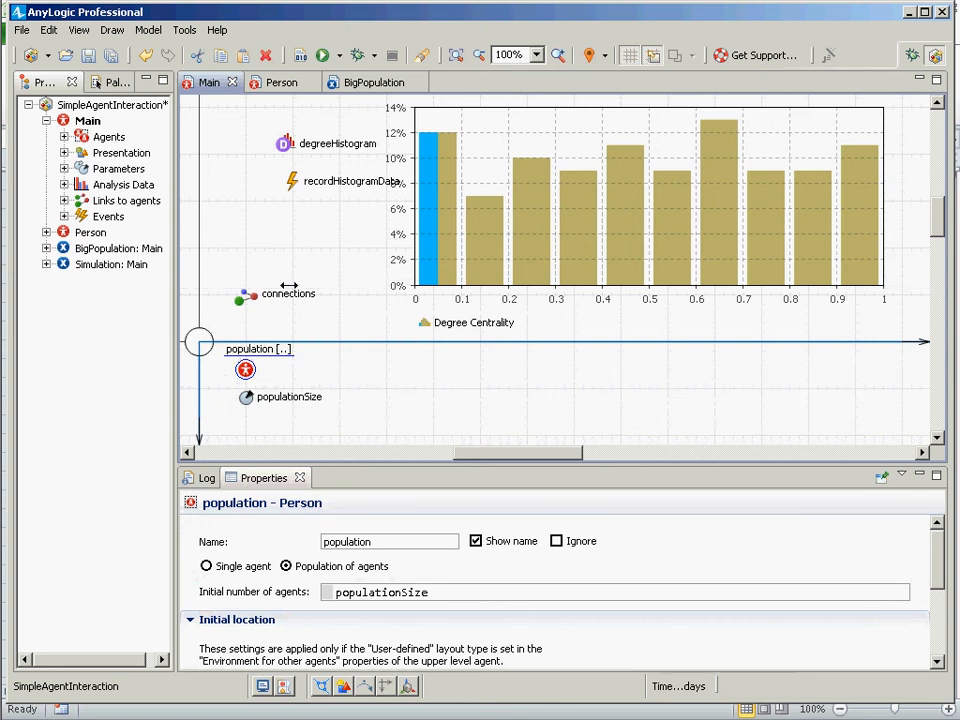
left_click(291, 186)
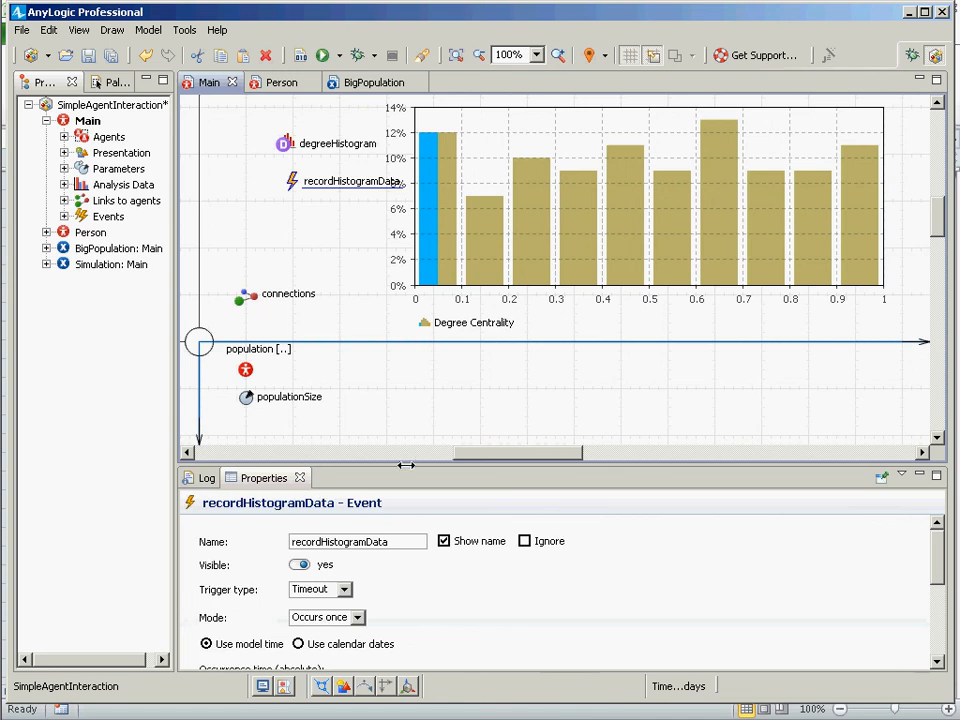
left_click_drag(405, 465, 429, 350)
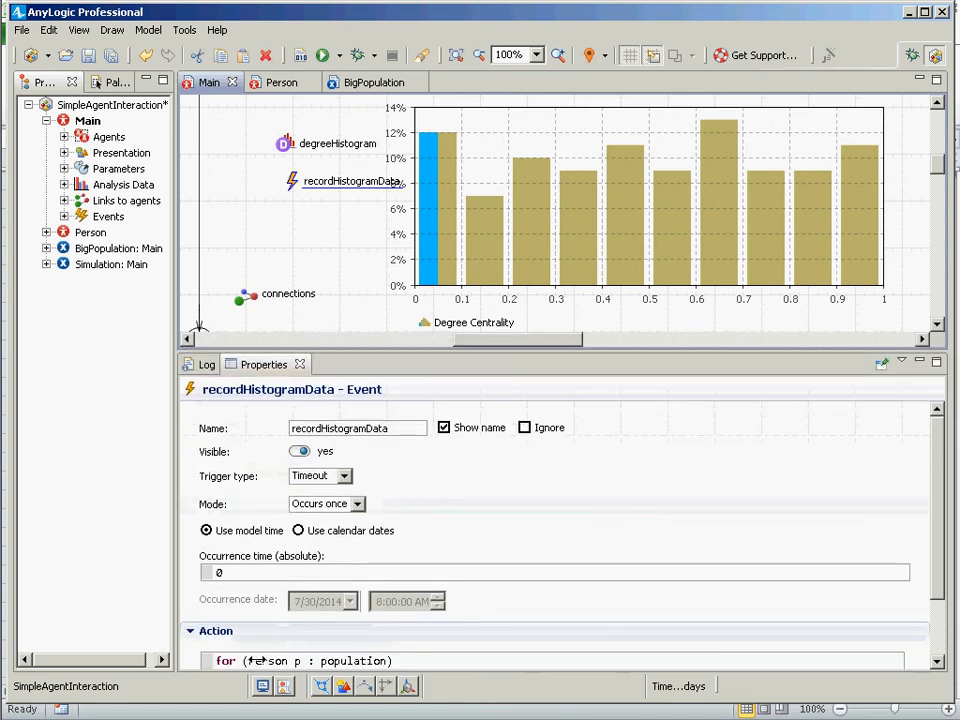
scroll(300, 645, "down", 2)
double_click(353, 581)
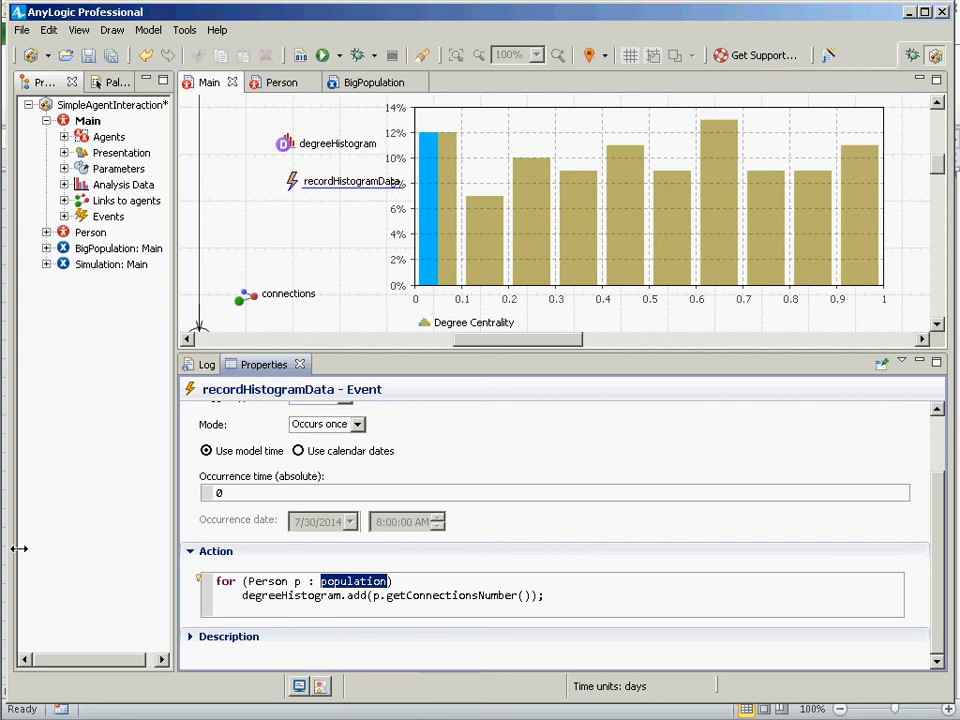
key("alt+Tab")
key("alt+Tab")
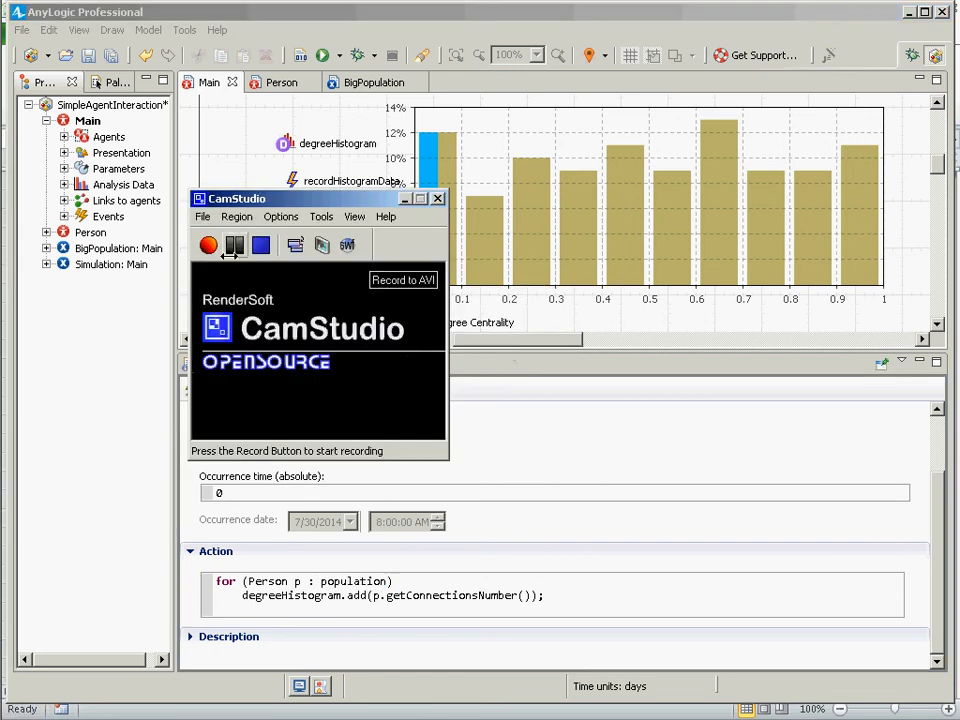
key("alt+Tab")
key("alt+Tab")
key("alt+Tab")
key("alt+Tab")
key("alt+Tab")
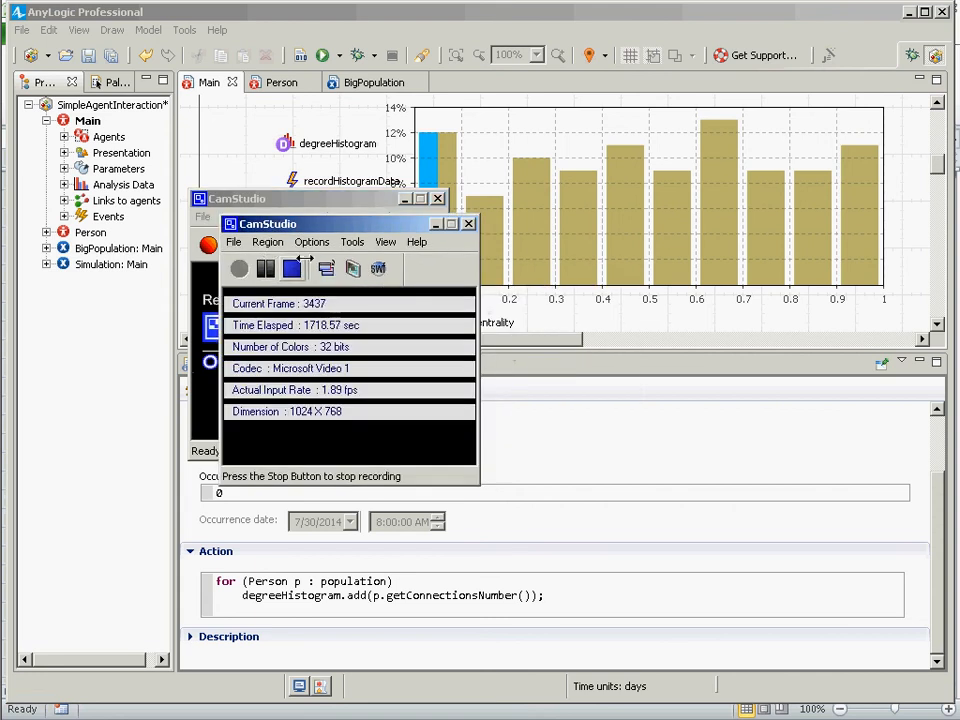